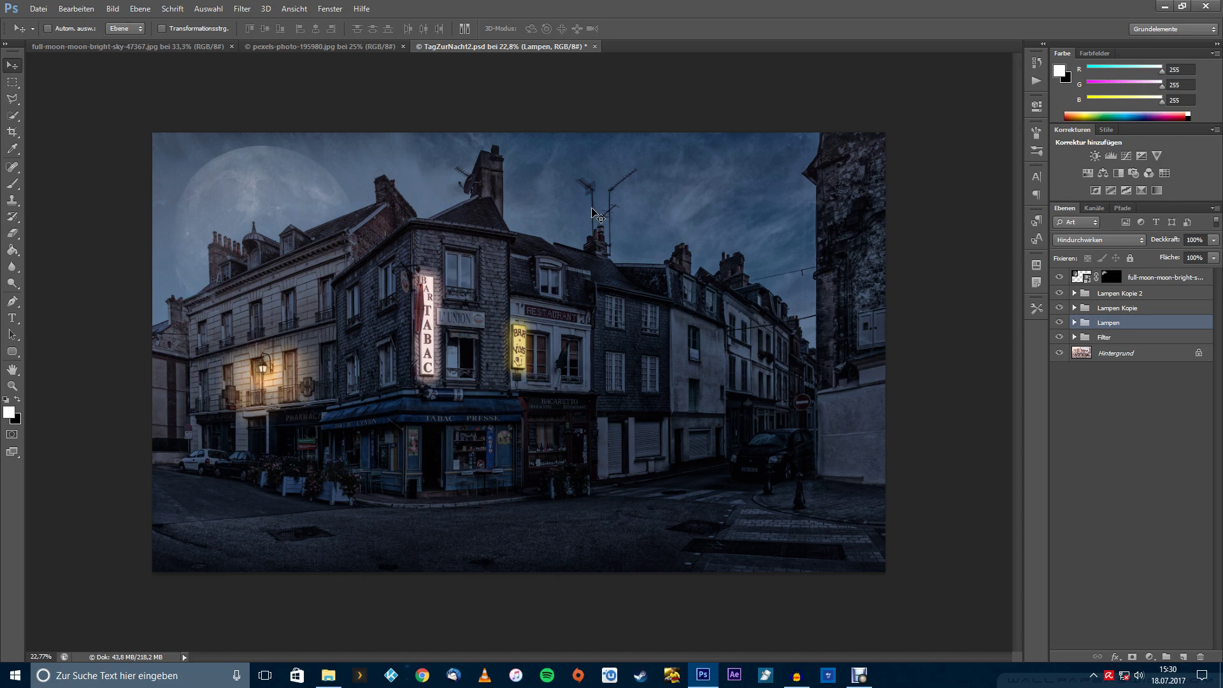
# - Hide the moon, lamp and filter layers so only the Hintergrund street photo shows
pyautogui.moveTo(1058, 278); pyautogui.dragTo(1058, 337)
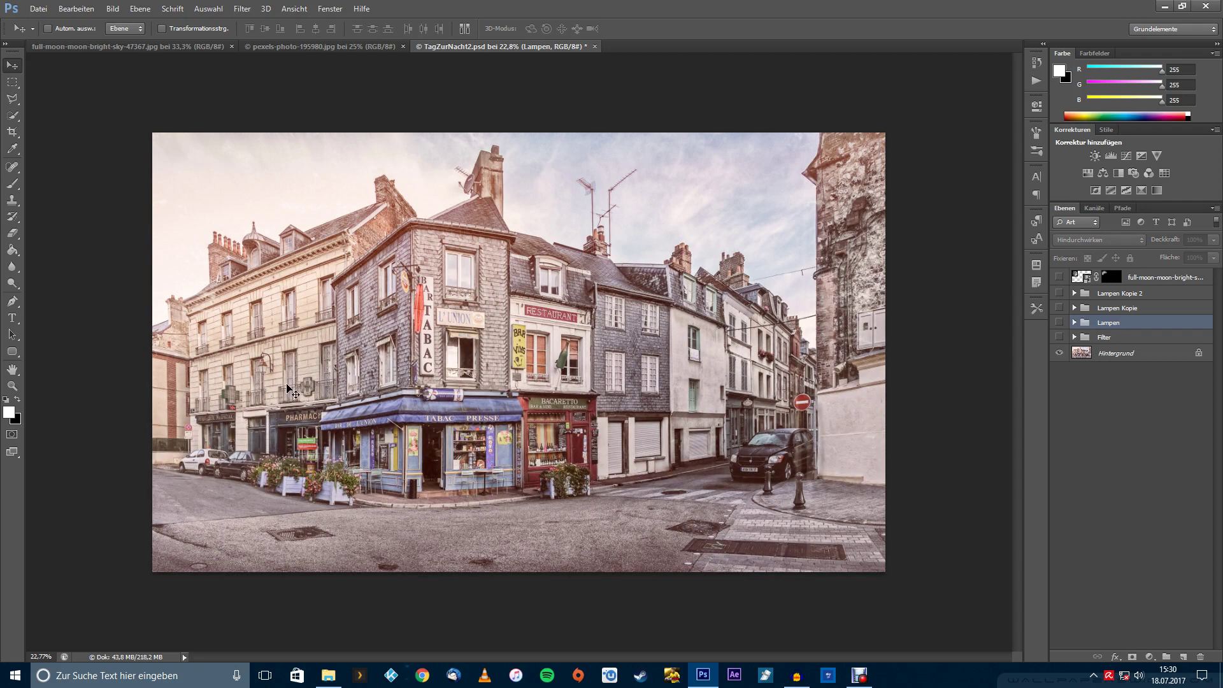
# - Restore the night-scene layers, then close TagZurNacht2.psd without saving
pyautogui.click(1058, 279)
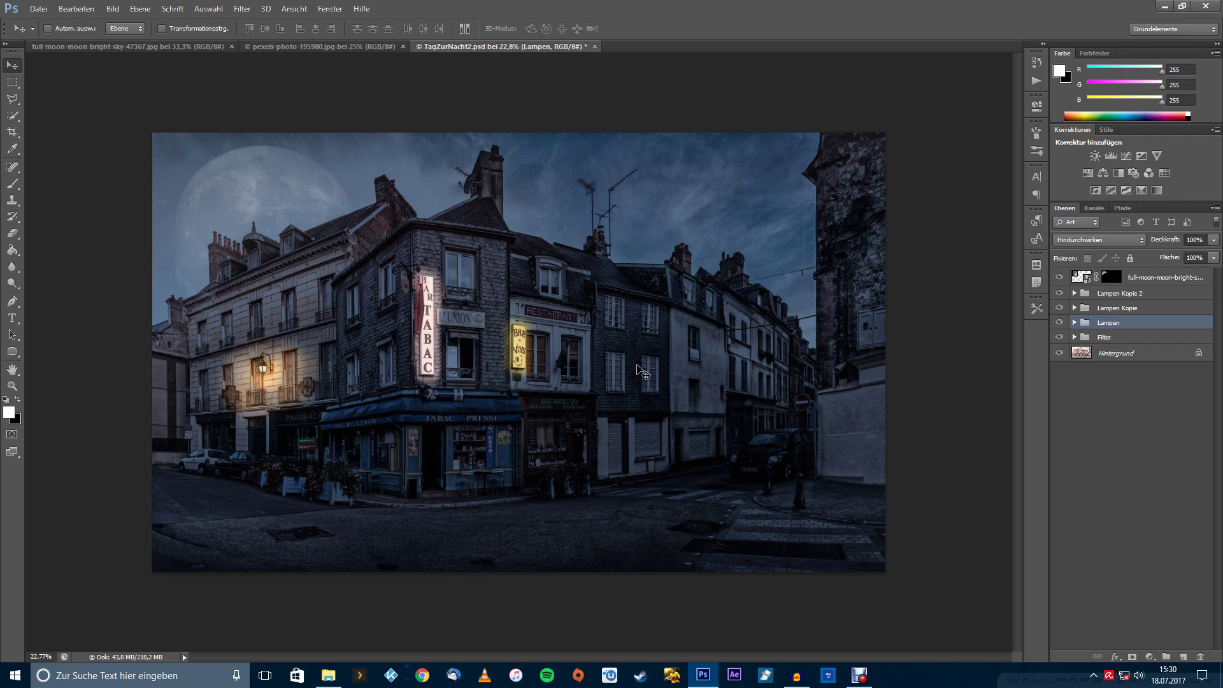
pyautogui.click(1159, 338)
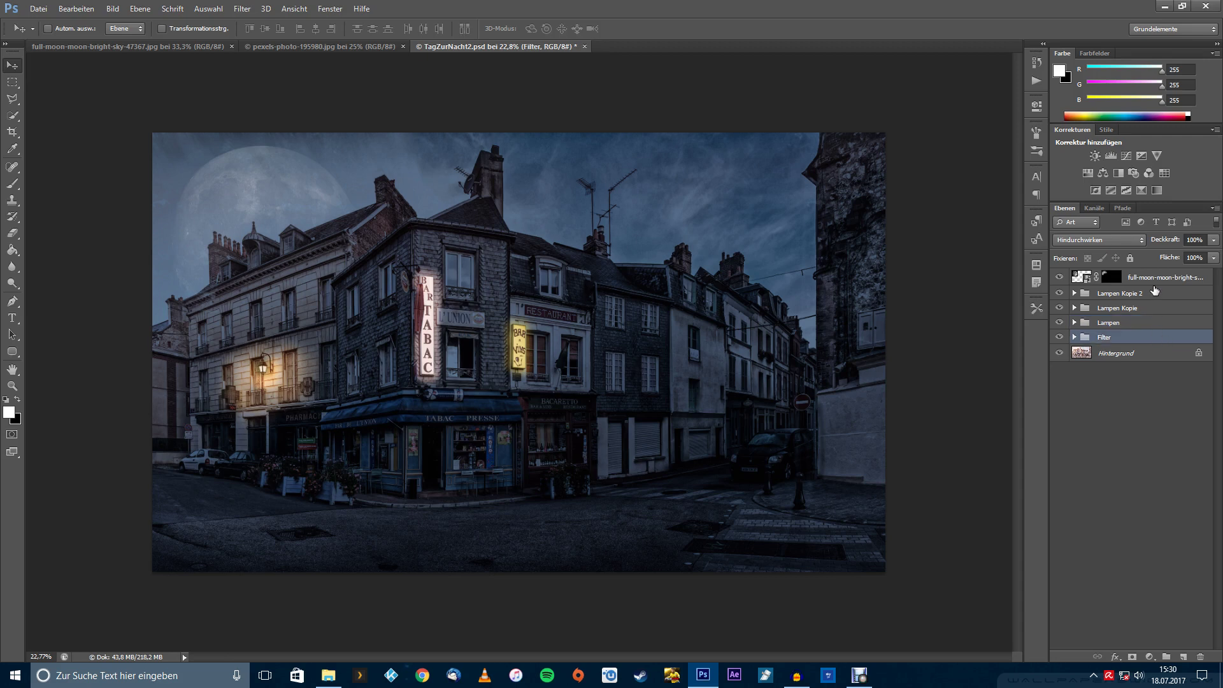
pyautogui.click(584, 46)
pyautogui.click(613, 260)
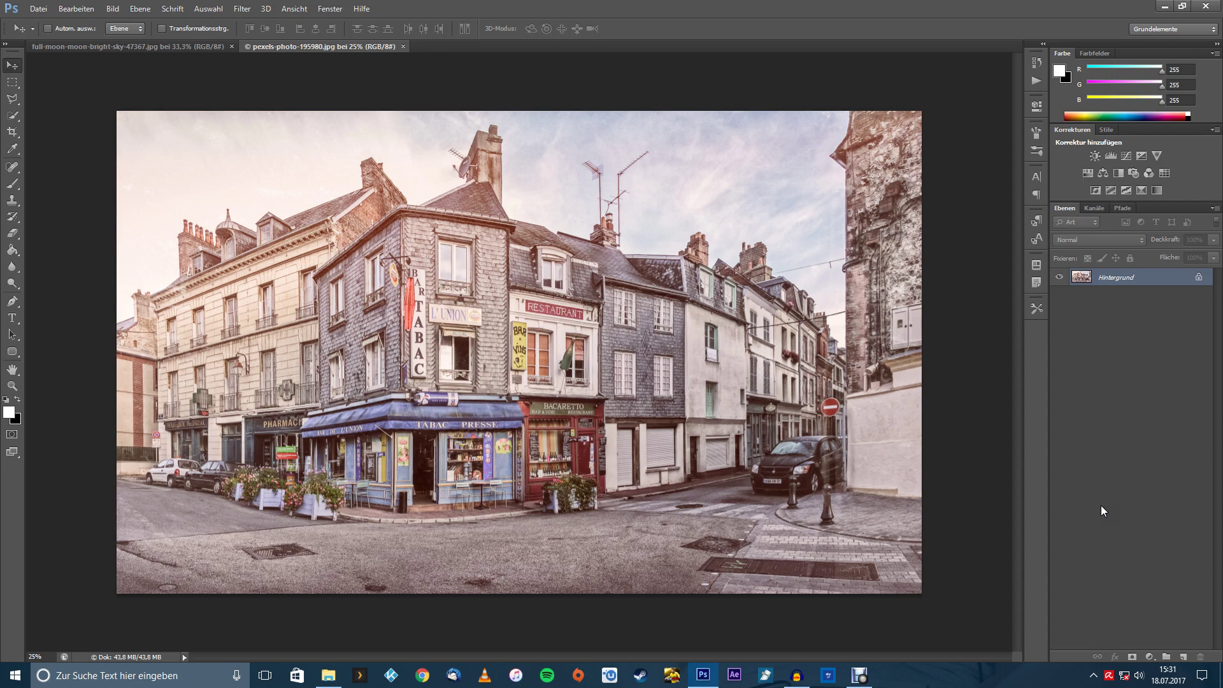
# - Add a Helligkeit/Kontrast adjustment layer with contrast set to -50
pyautogui.click(1150, 656)
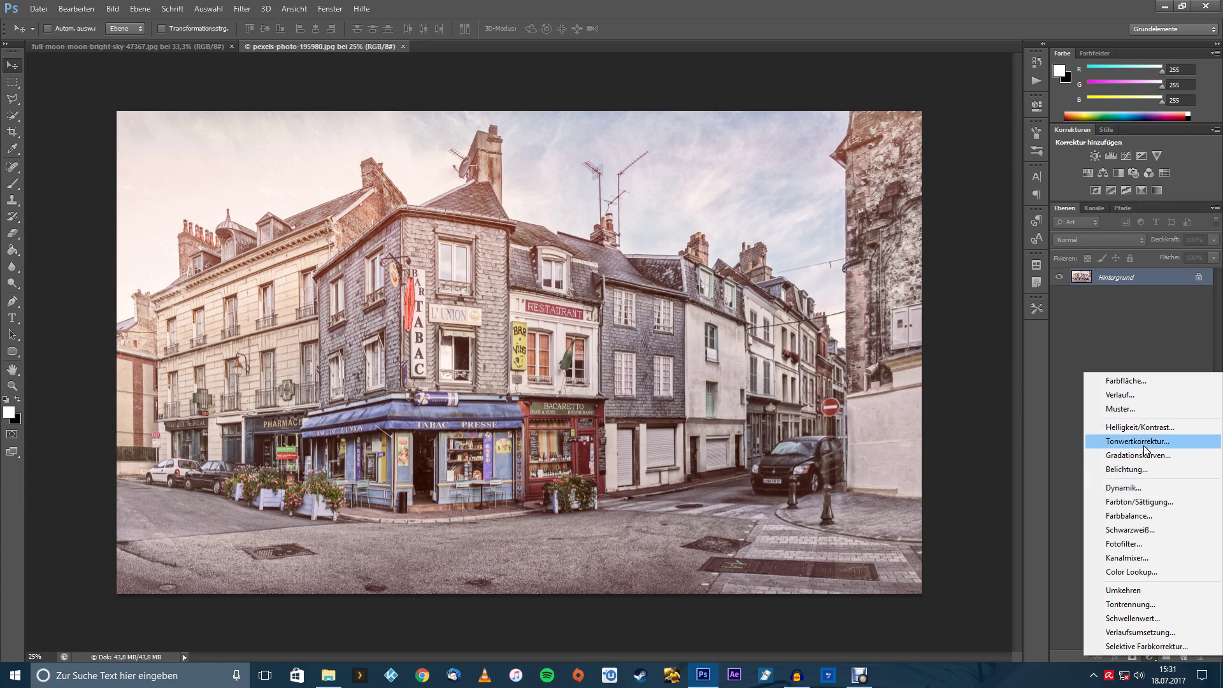
pyautogui.click(1167, 426)
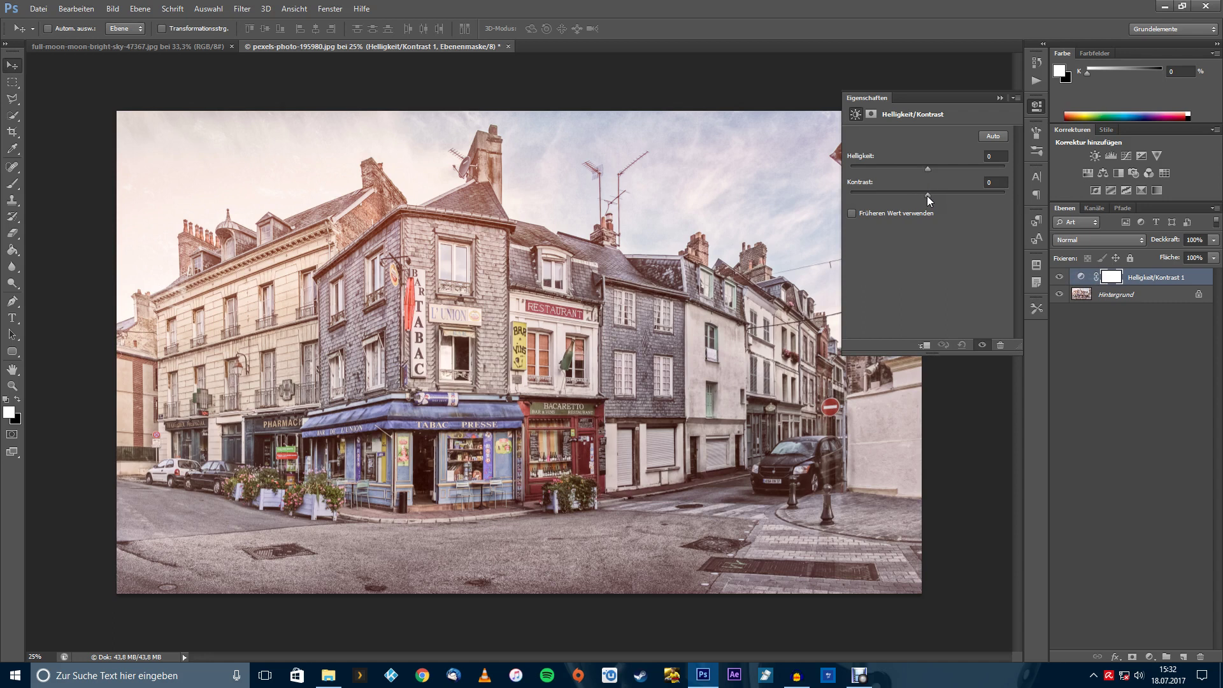
pyautogui.moveTo(927, 195); pyautogui.dragTo(881, 195)
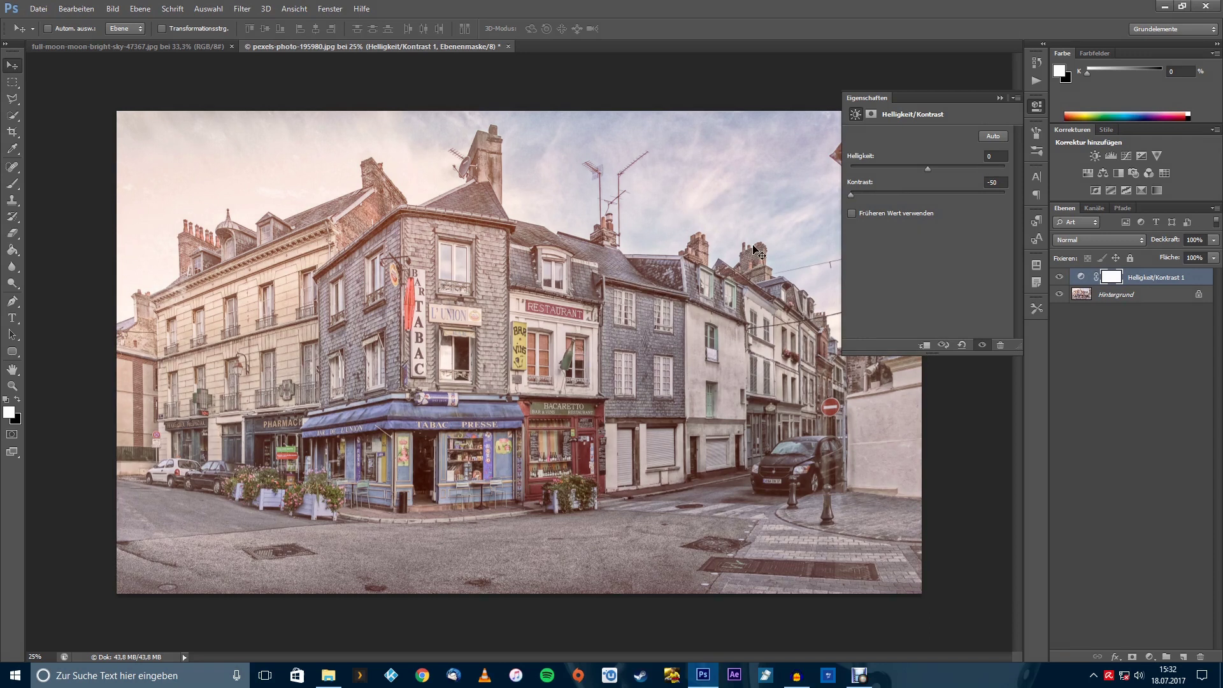
pyautogui.click(1036, 106)
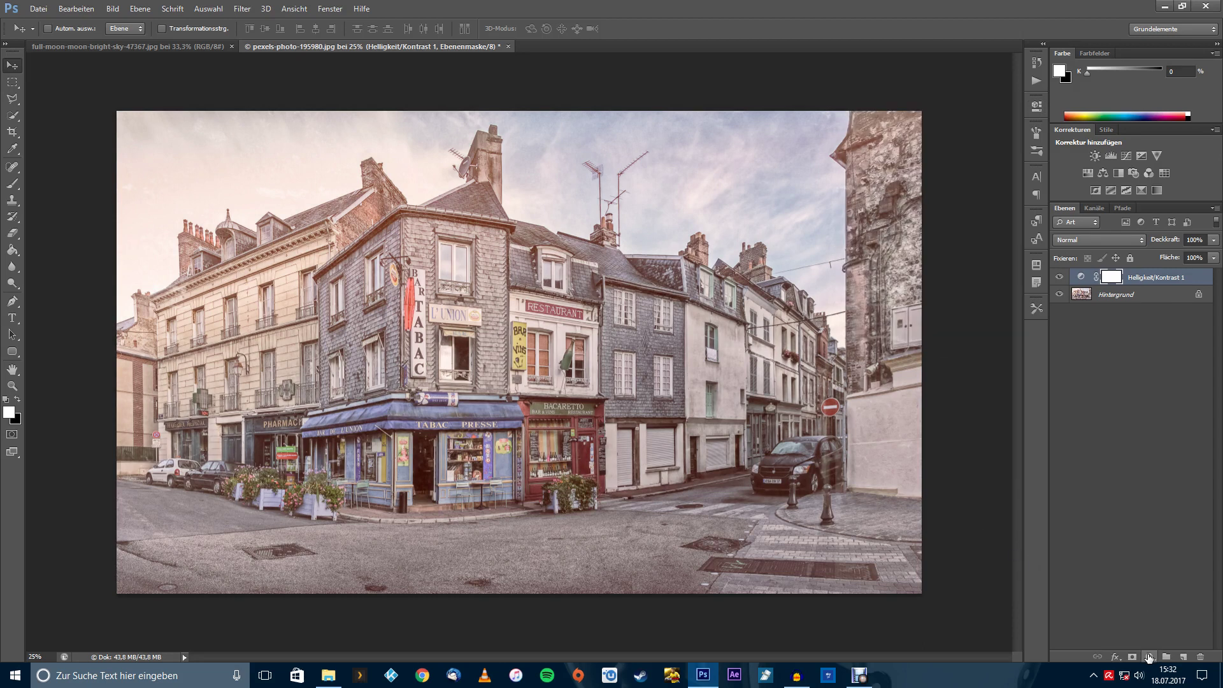
# - Add a Farbton/Sättigung adjustment layer with saturation set to -50
pyautogui.click(1149, 657)
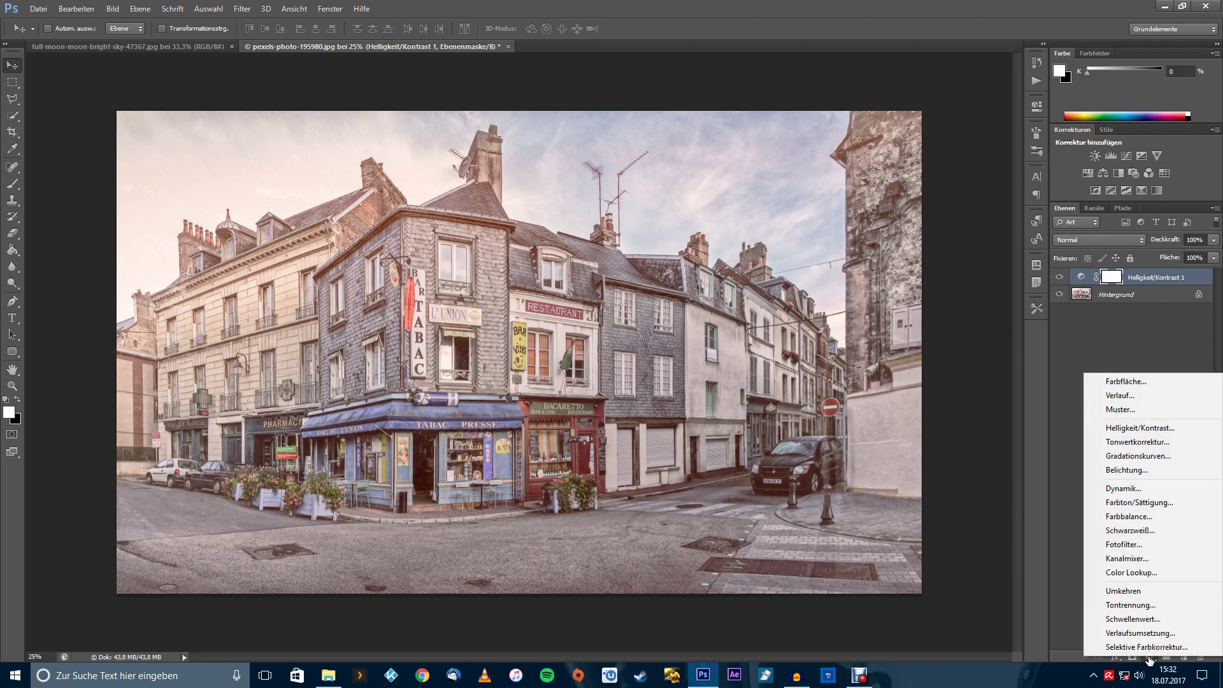
pyautogui.click(1139, 503)
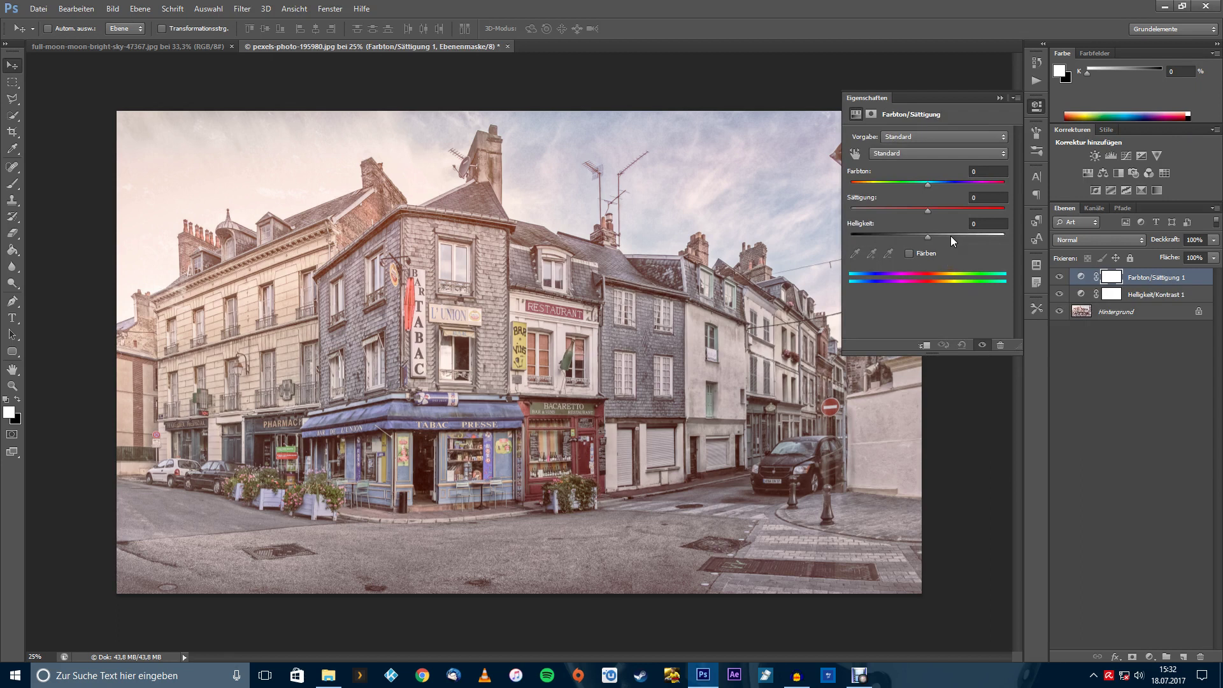
pyautogui.moveTo(928, 211); pyautogui.dragTo(899, 213)
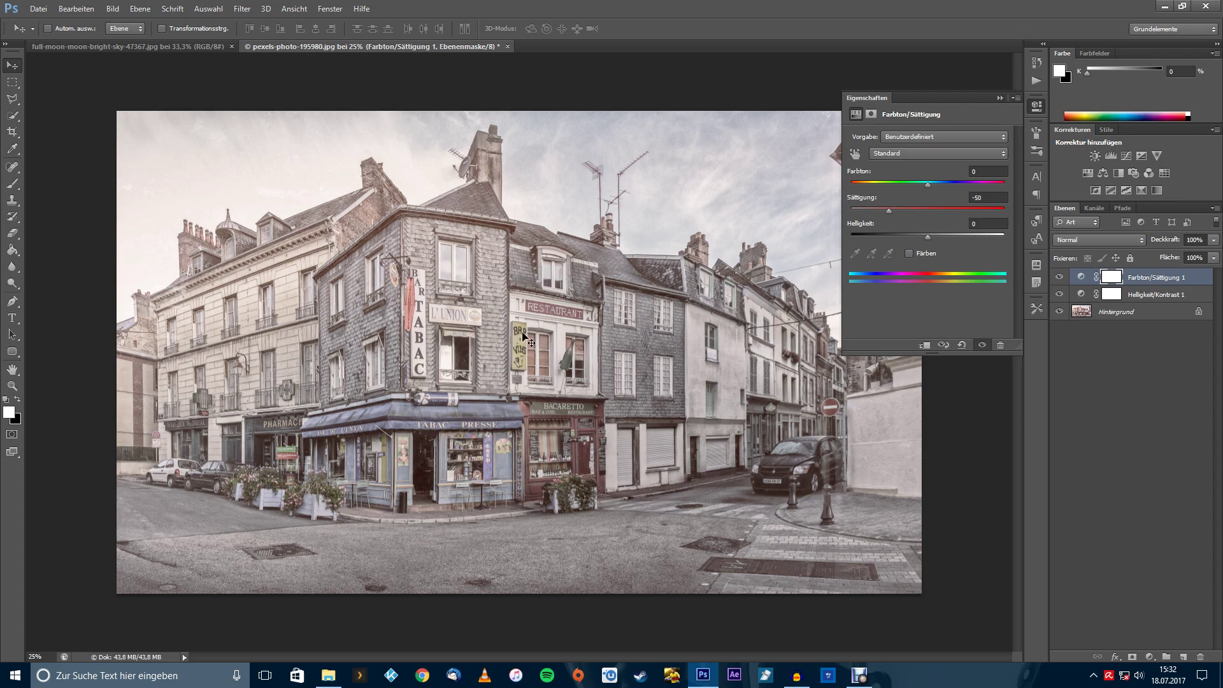
pyautogui.click(1037, 107)
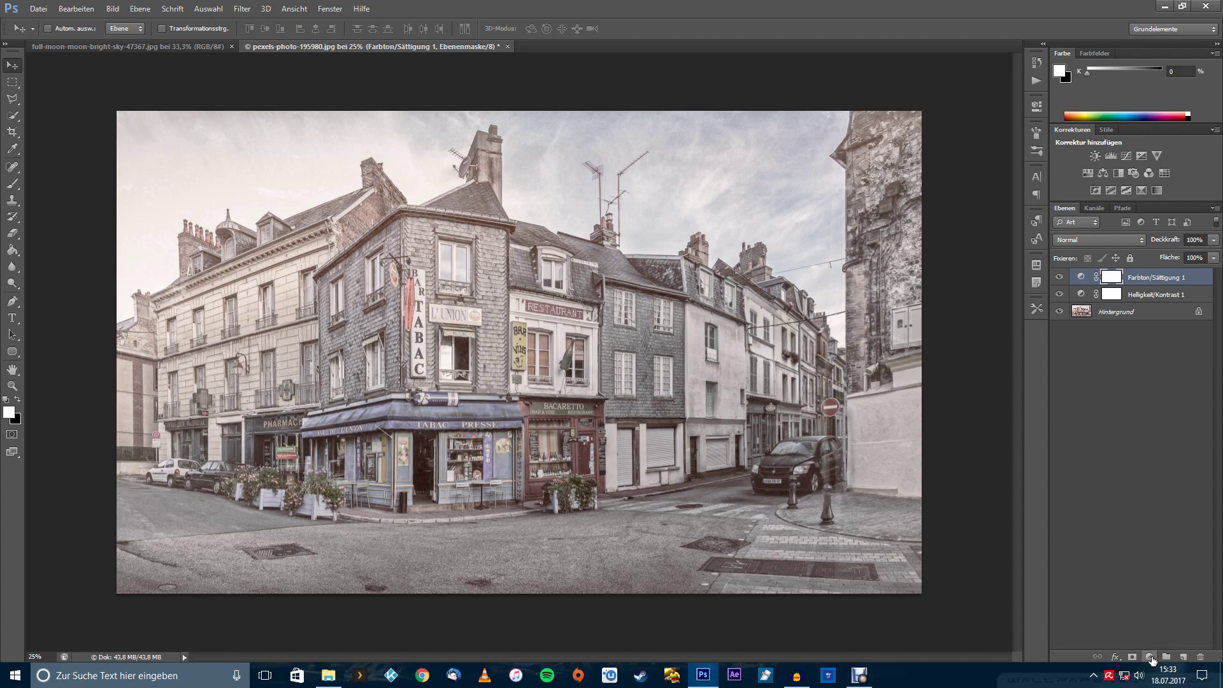
# - Add a Gradationskurven adjustment layer with a curve point at input 91, output 29
pyautogui.click(1150, 660)
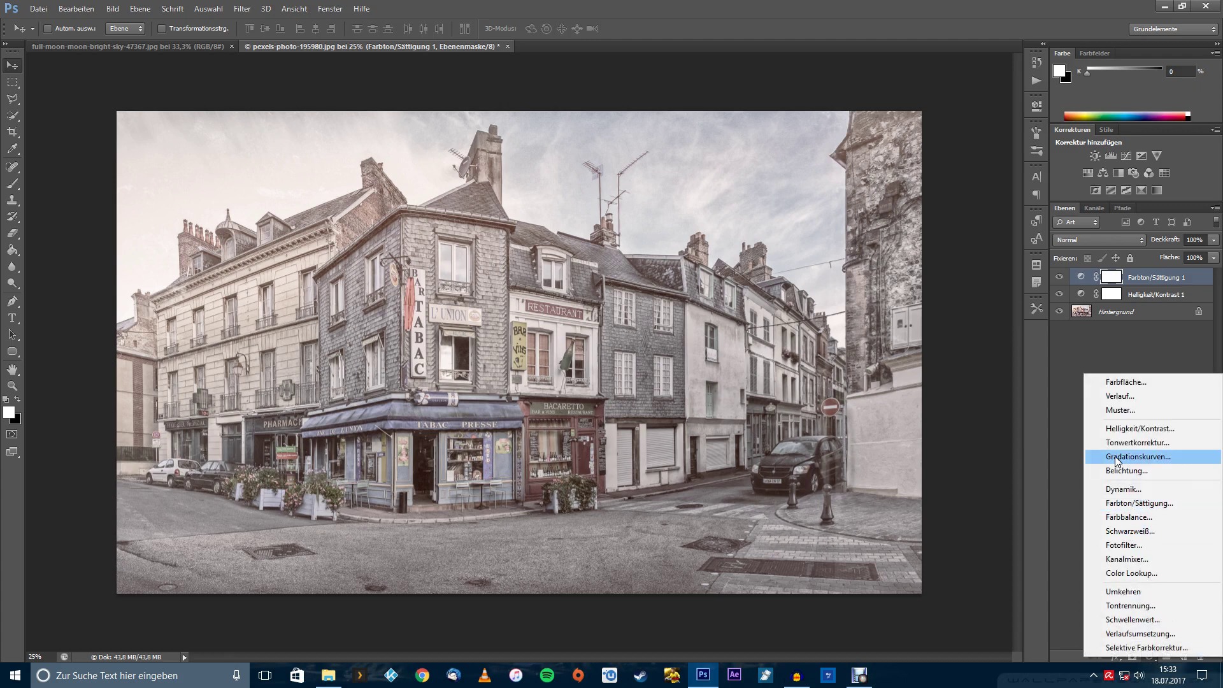
pyautogui.click(1154, 458)
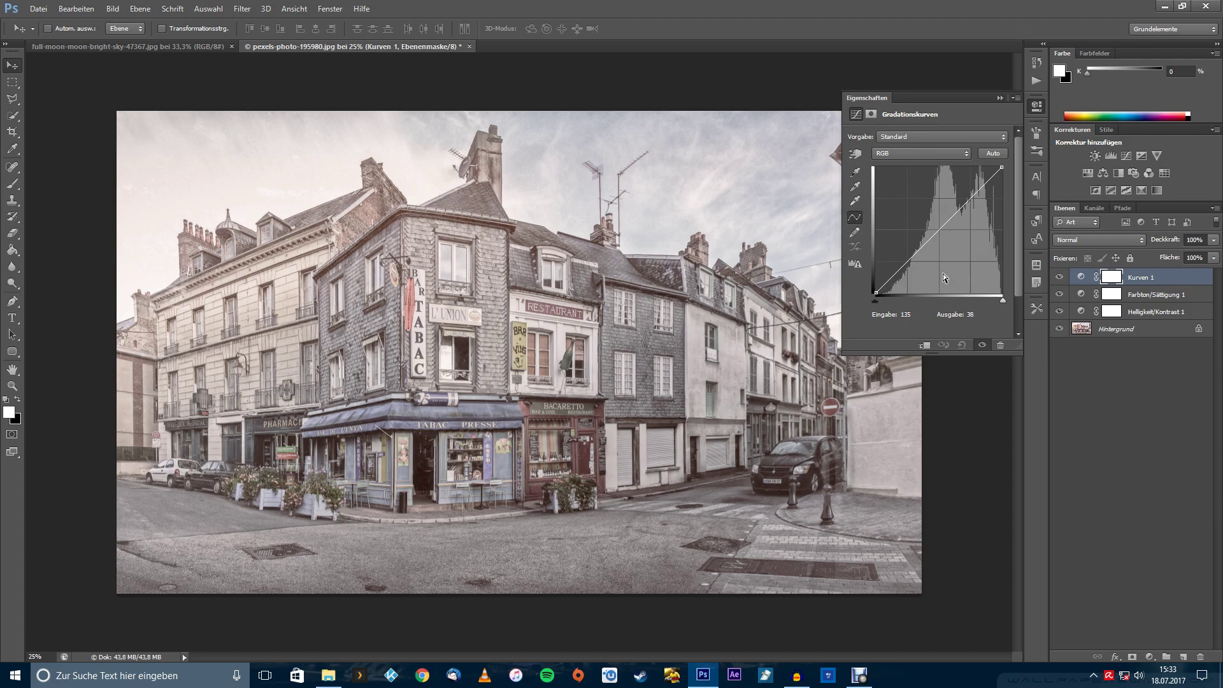
pyautogui.moveTo(918, 252); pyautogui.dragTo(923, 265)
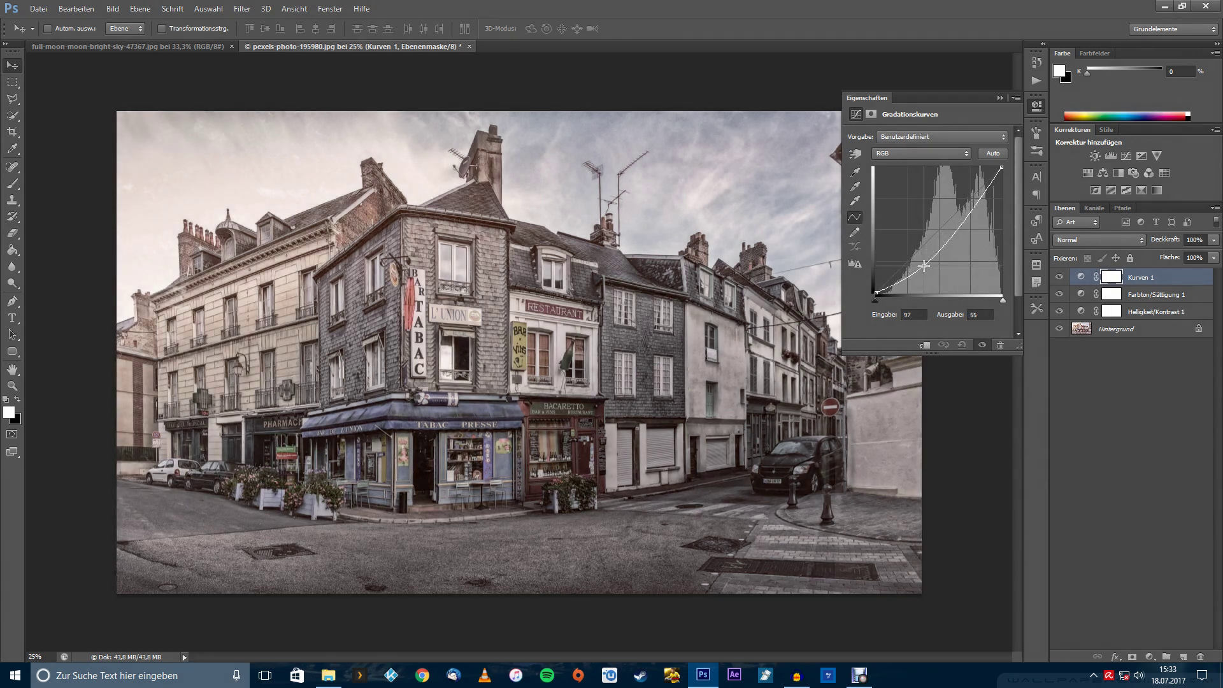
pyautogui.click(905, 315)
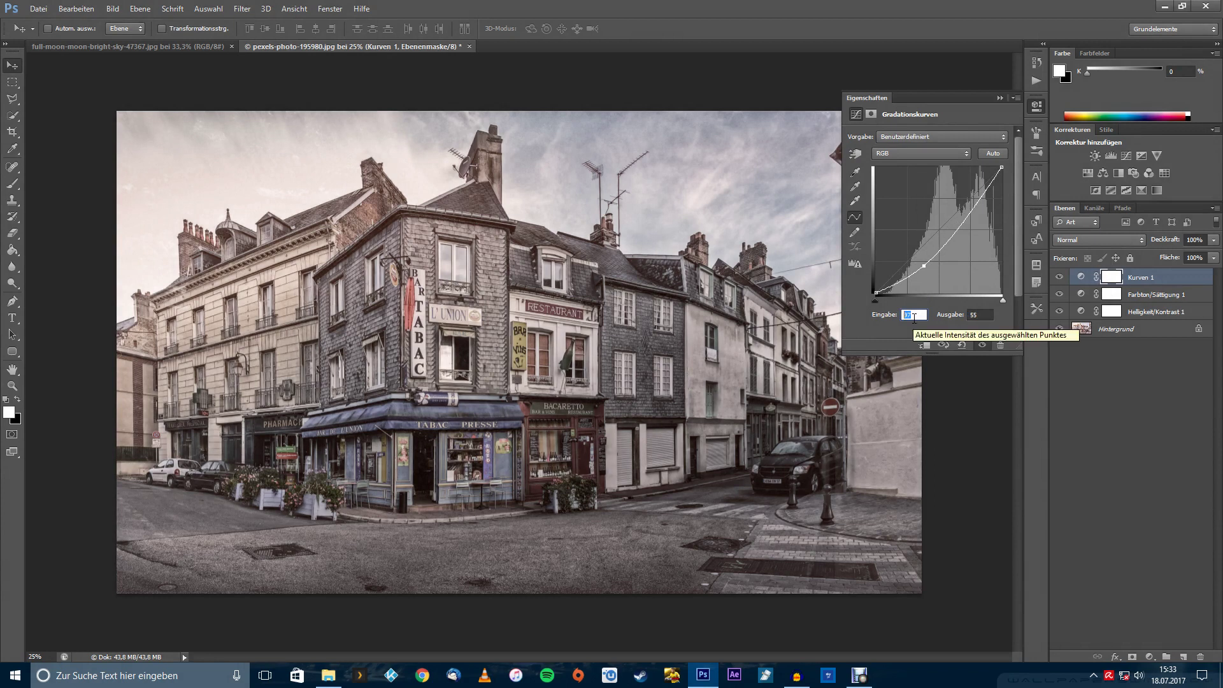
pyautogui.click(905, 312)
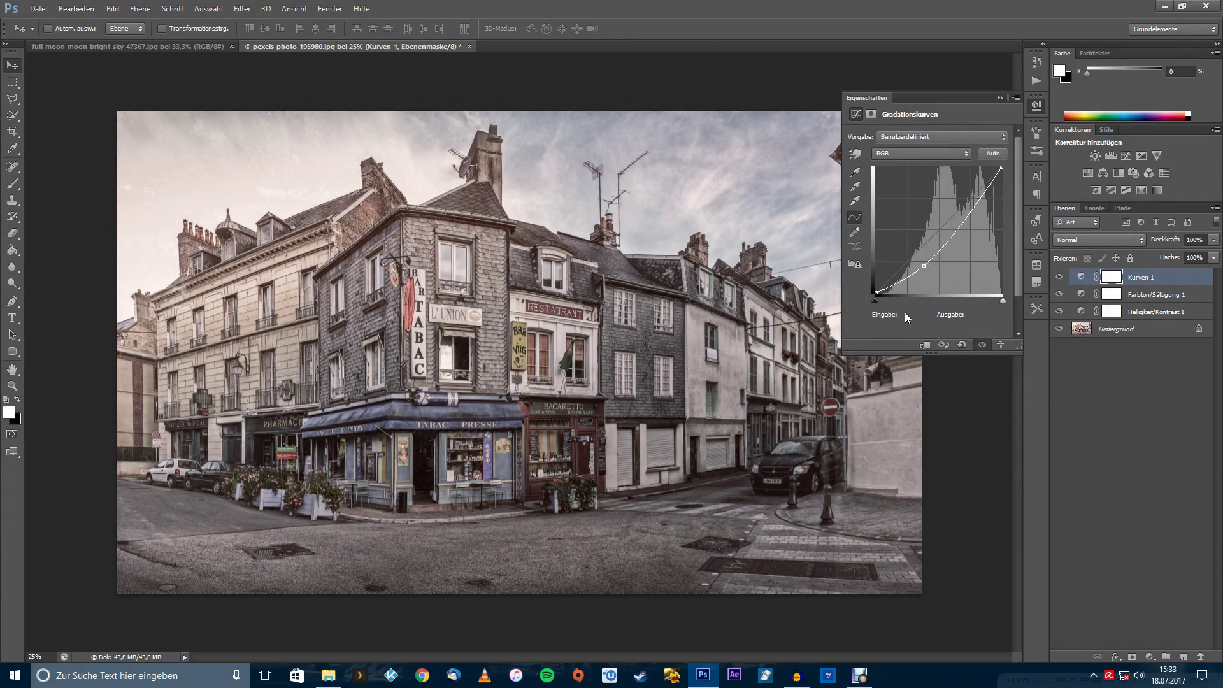
pyautogui.click(924, 267)
pyautogui.click(913, 315)
pyautogui.press('Tab')
pyautogui.write('29')
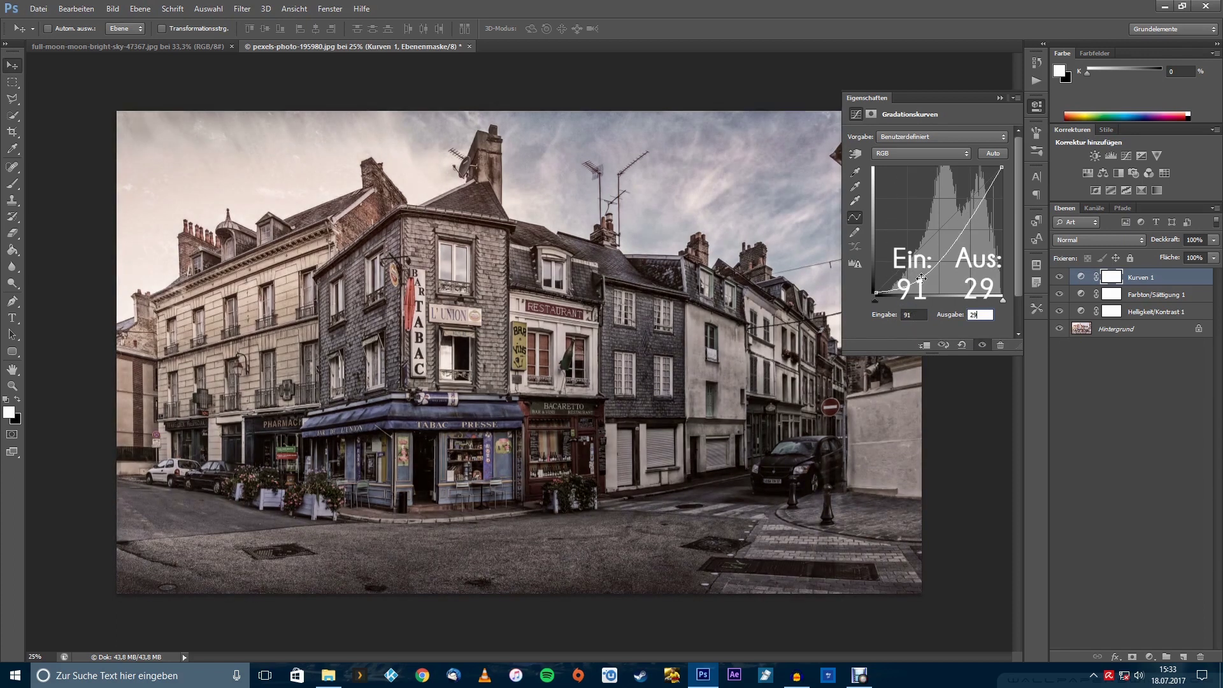
# - Add a second curve point at input 153, output 80
pyautogui.click(946, 258)
pyautogui.click(902, 315)
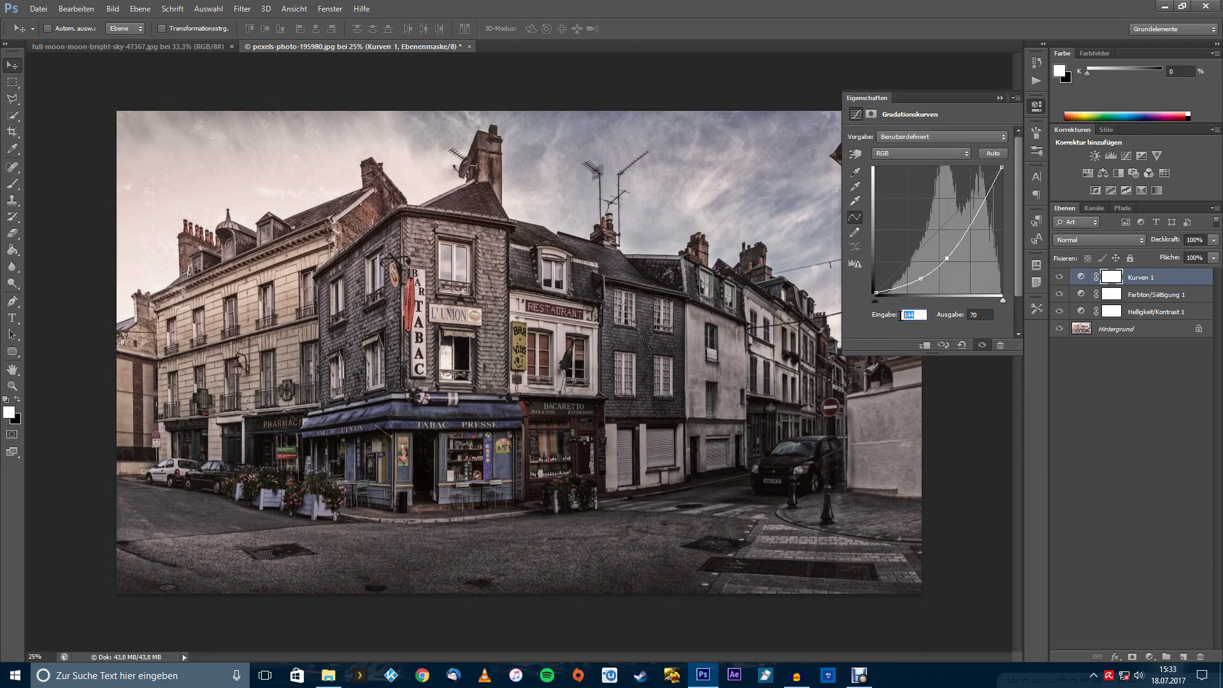
pyautogui.write('153')
pyautogui.press('Tab')
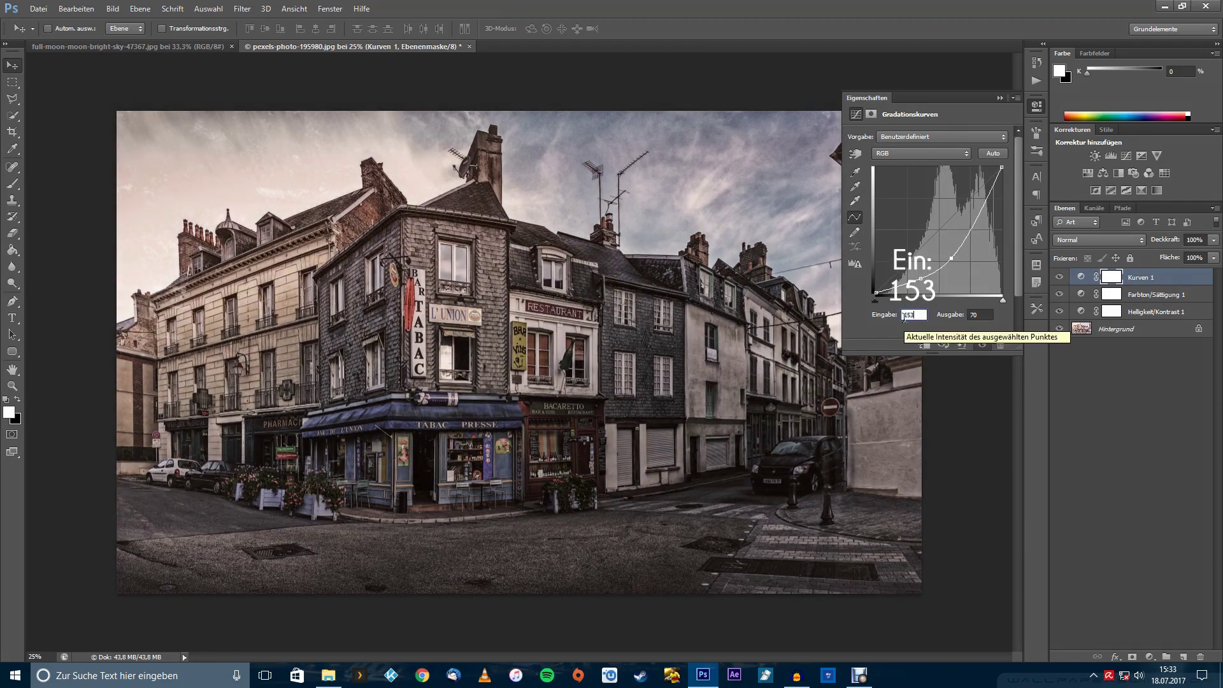
pyautogui.write('80')
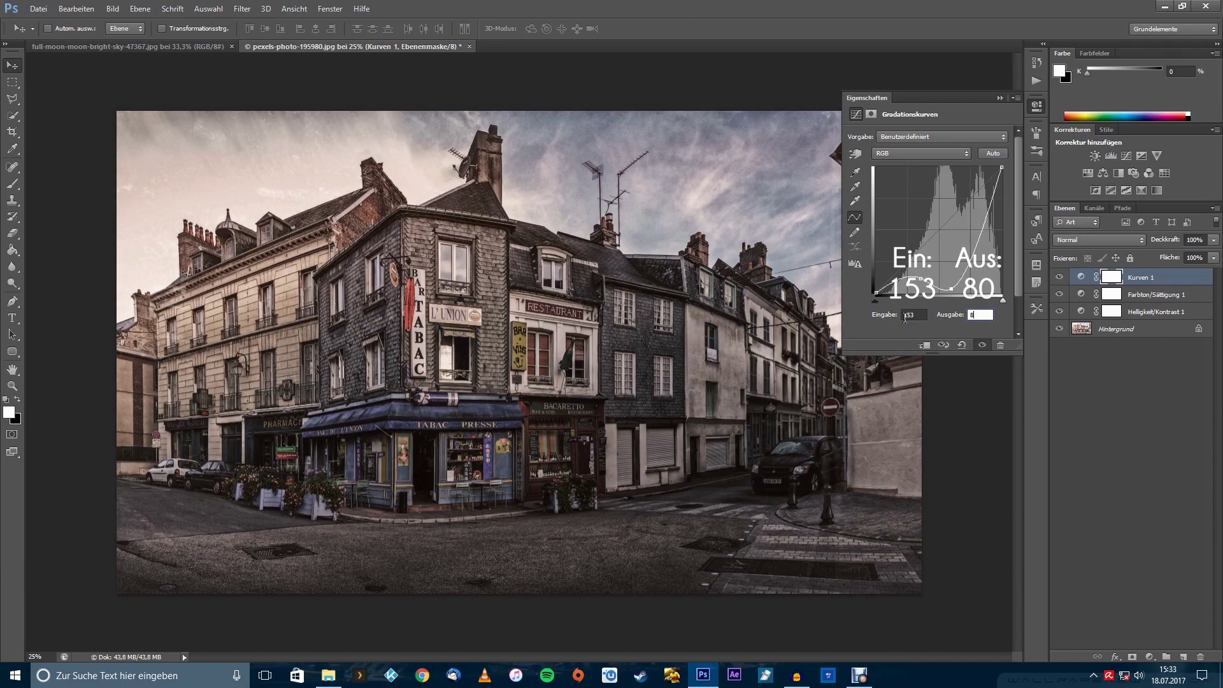
pyautogui.press('Return')
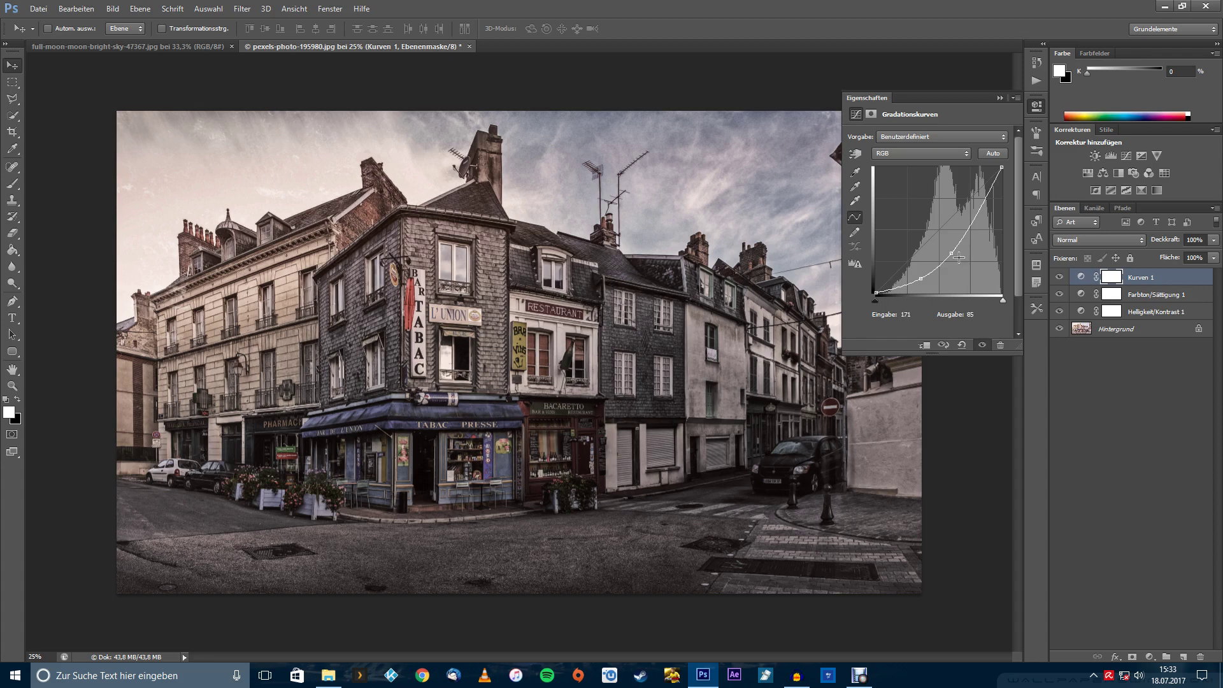
pyautogui.click(1037, 106)
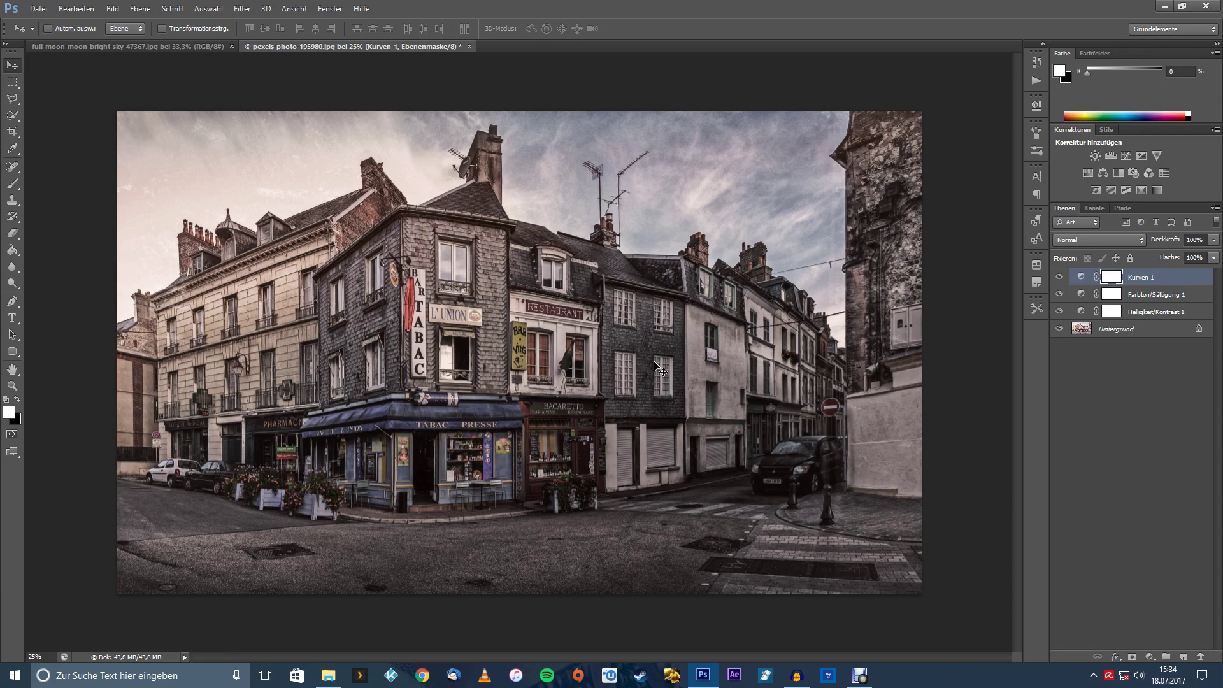
# - Add a Photo Filter adjustment layer using the custom blue colour 046190
pyautogui.click(1149, 657)
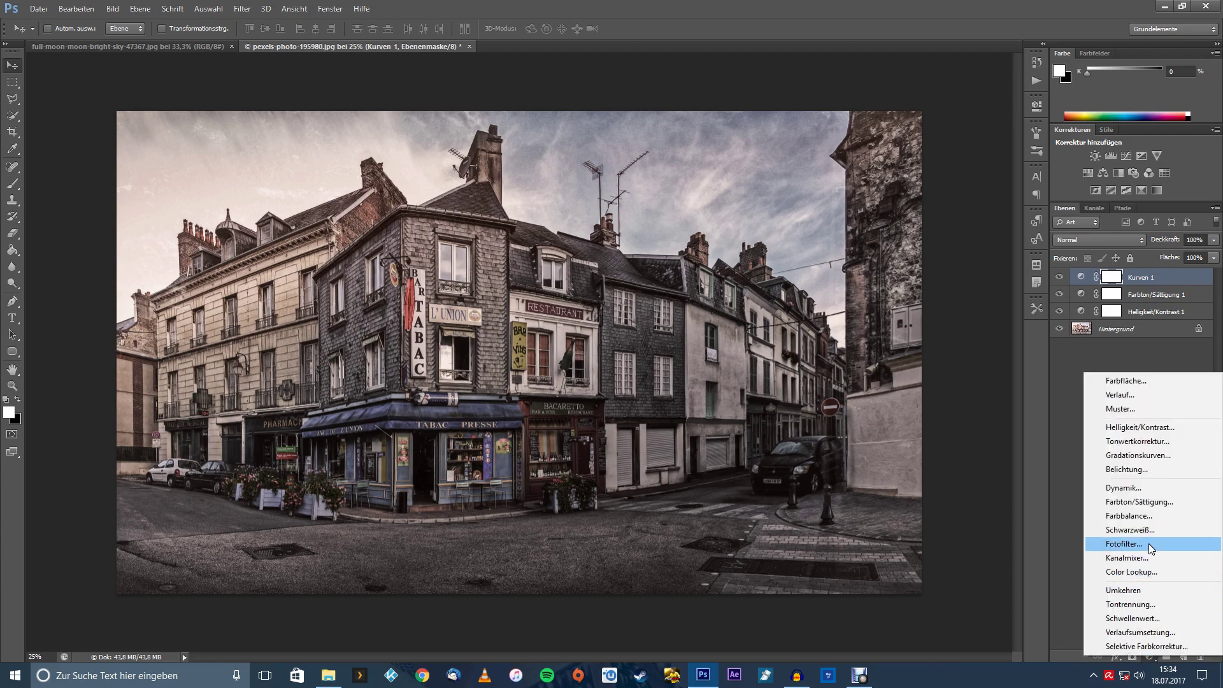
pyautogui.click(1132, 546)
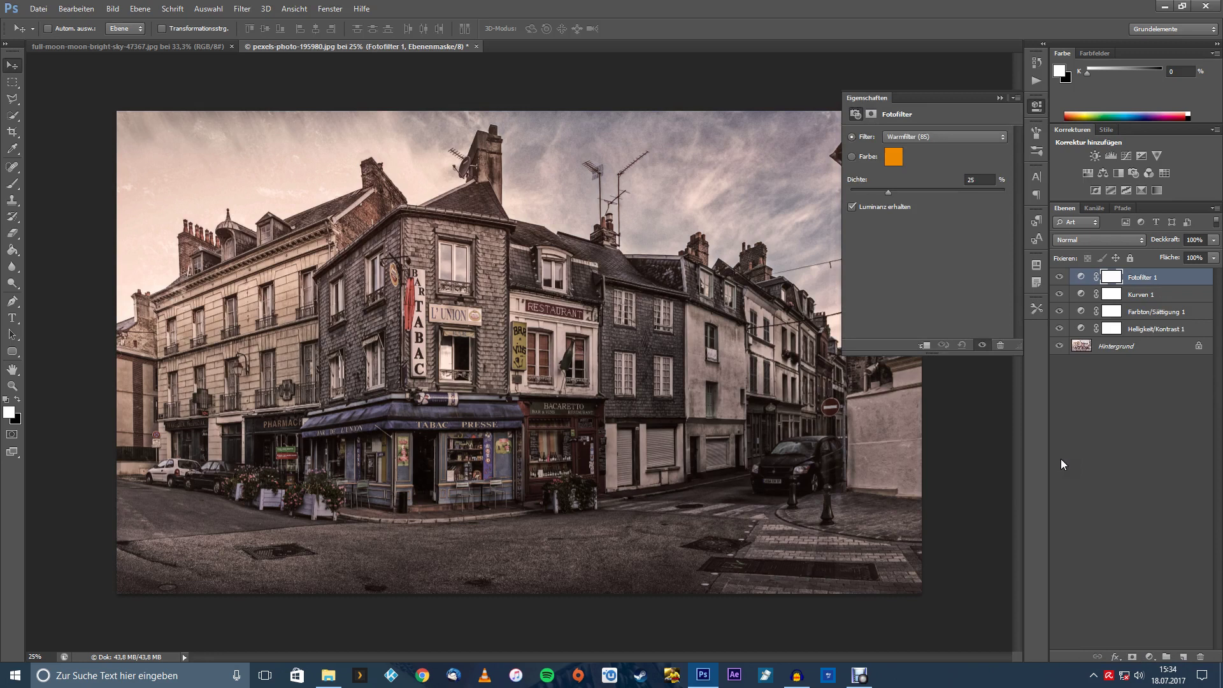
pyautogui.click(866, 158)
pyautogui.moveTo(812, 319); pyautogui.dragTo(744, 270)
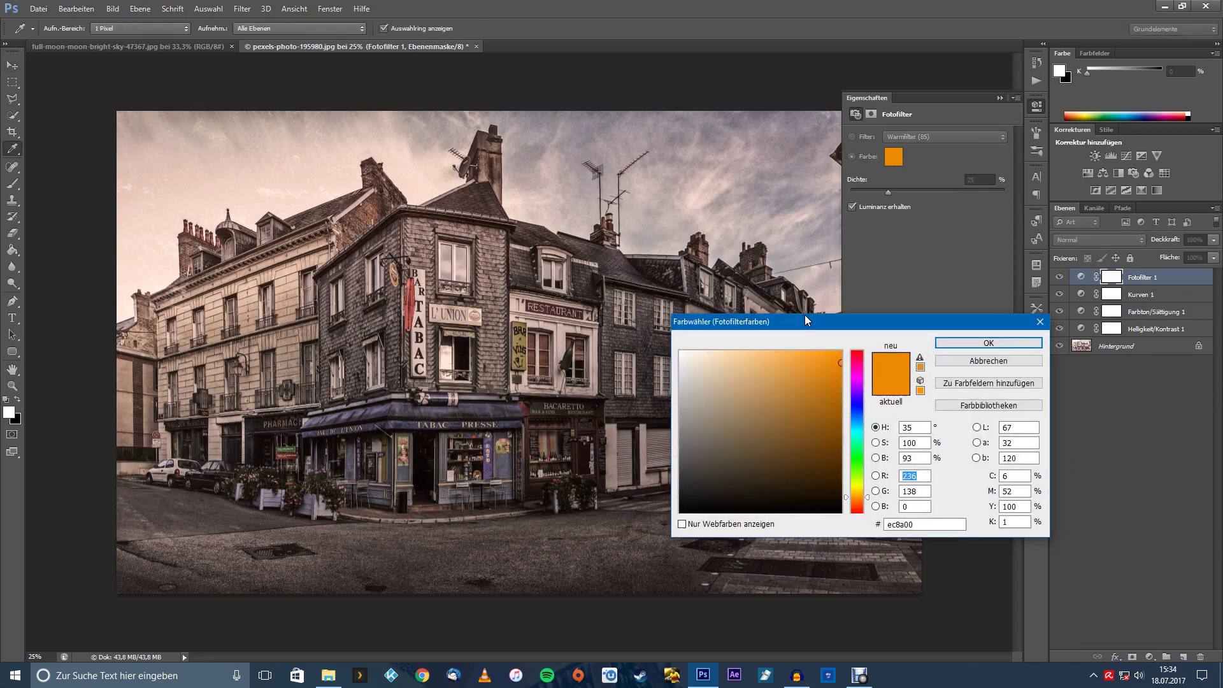
pyautogui.click(823, 479)
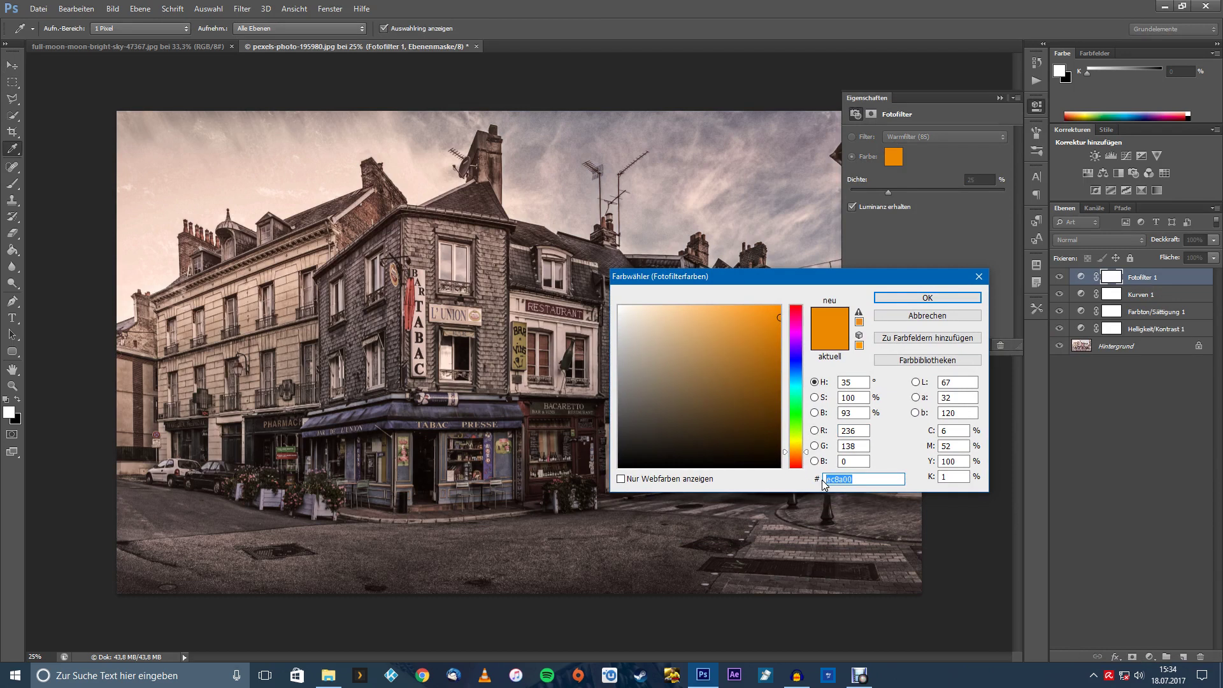
pyautogui.write('046190')
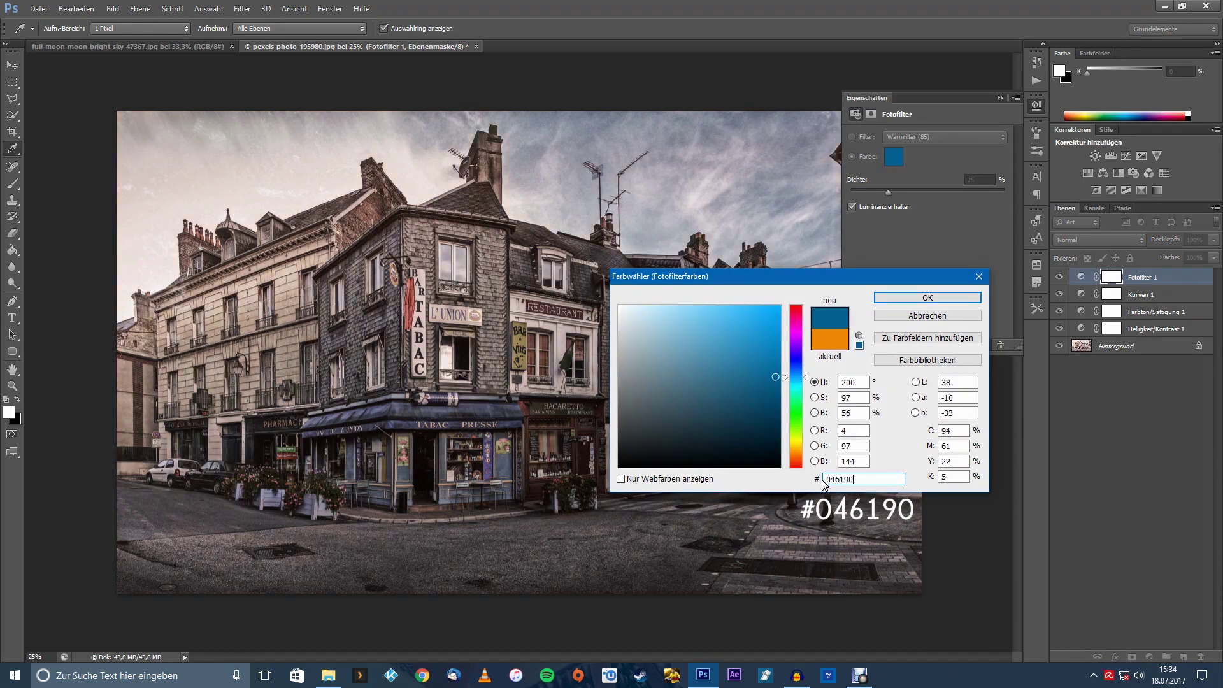
pyautogui.press('Tab')
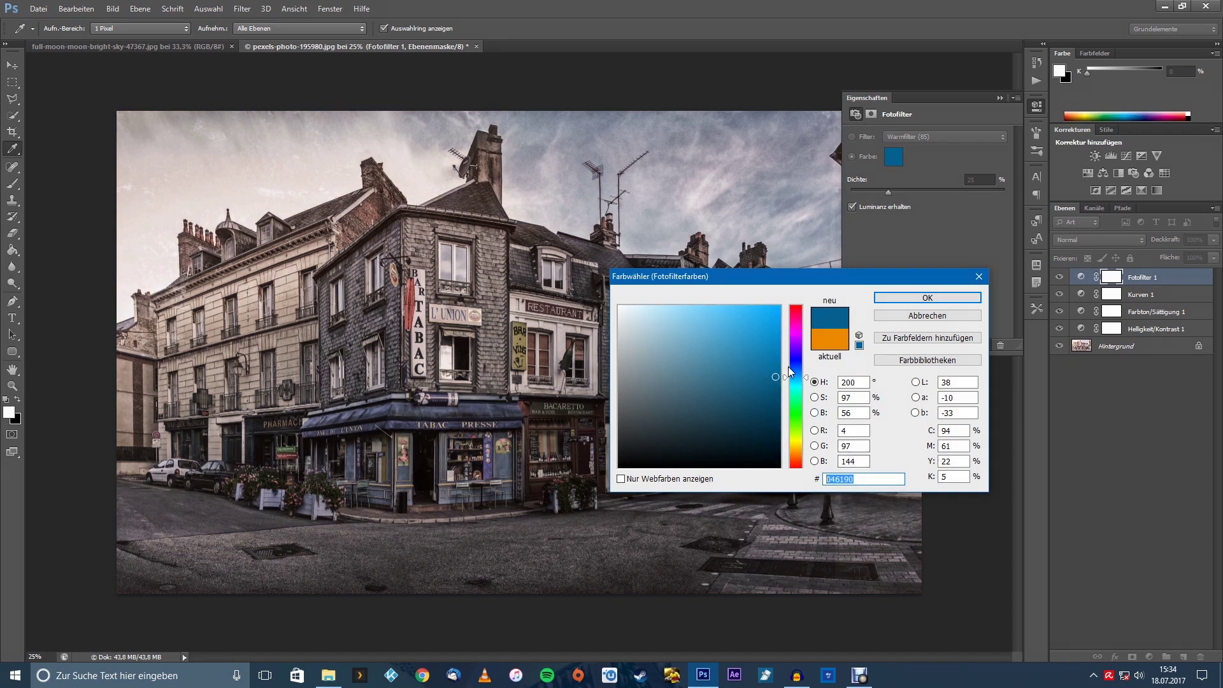
pyautogui.click(912, 299)
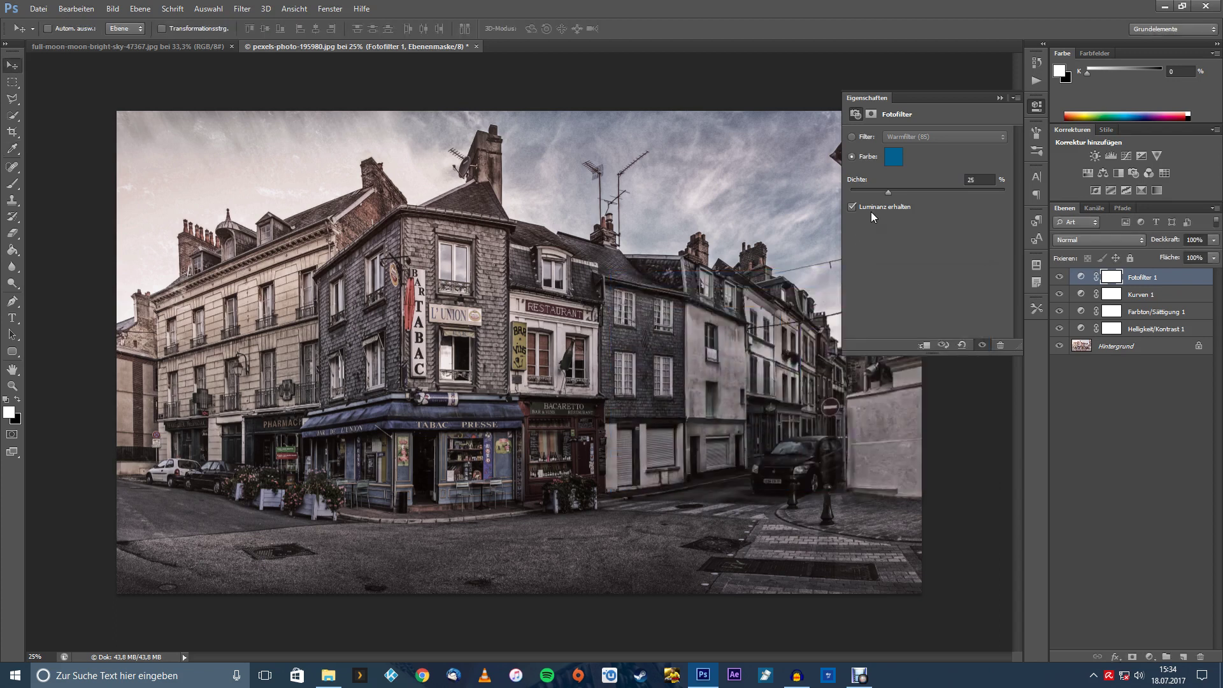
# - Turn off Preserve Luminosity and set the filter density to 90%
pyautogui.click(852, 207)
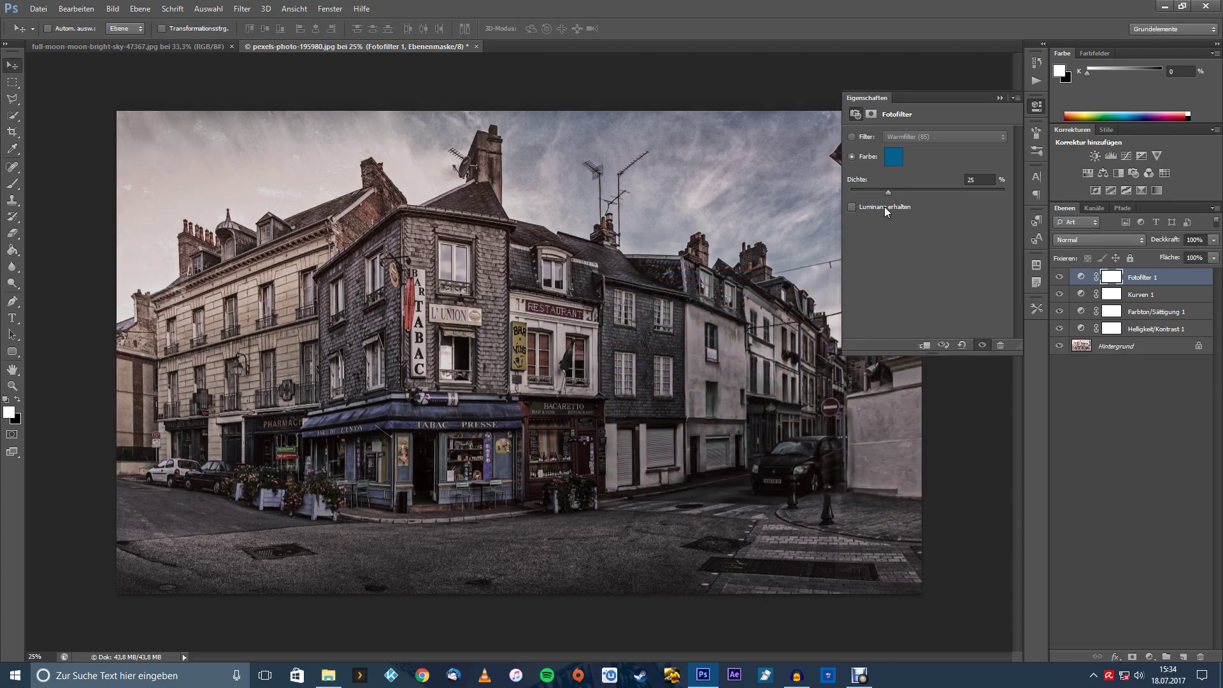
pyautogui.moveTo(888, 192); pyautogui.dragTo(989, 196)
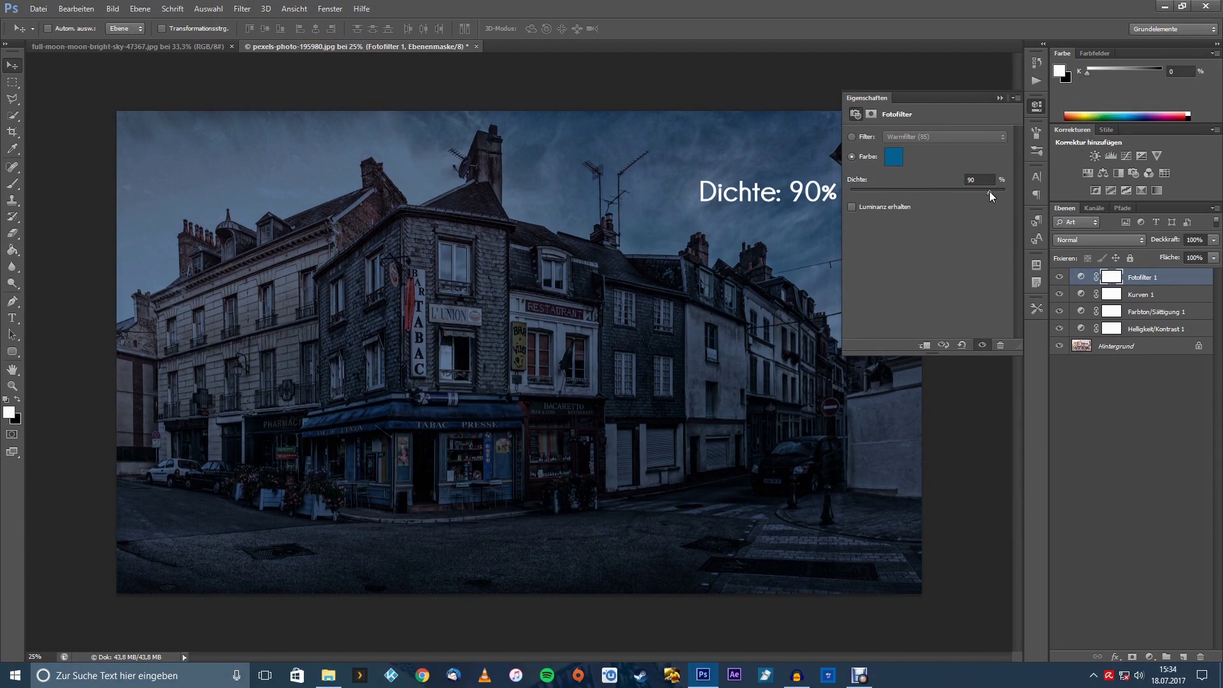
pyautogui.moveTo(991, 192)
pyautogui.mouseDown()
pyautogui.moveTo(1007, 193)
pyautogui.moveTo(942, 200)
pyautogui.moveTo(988, 190)
pyautogui.mouseUp()
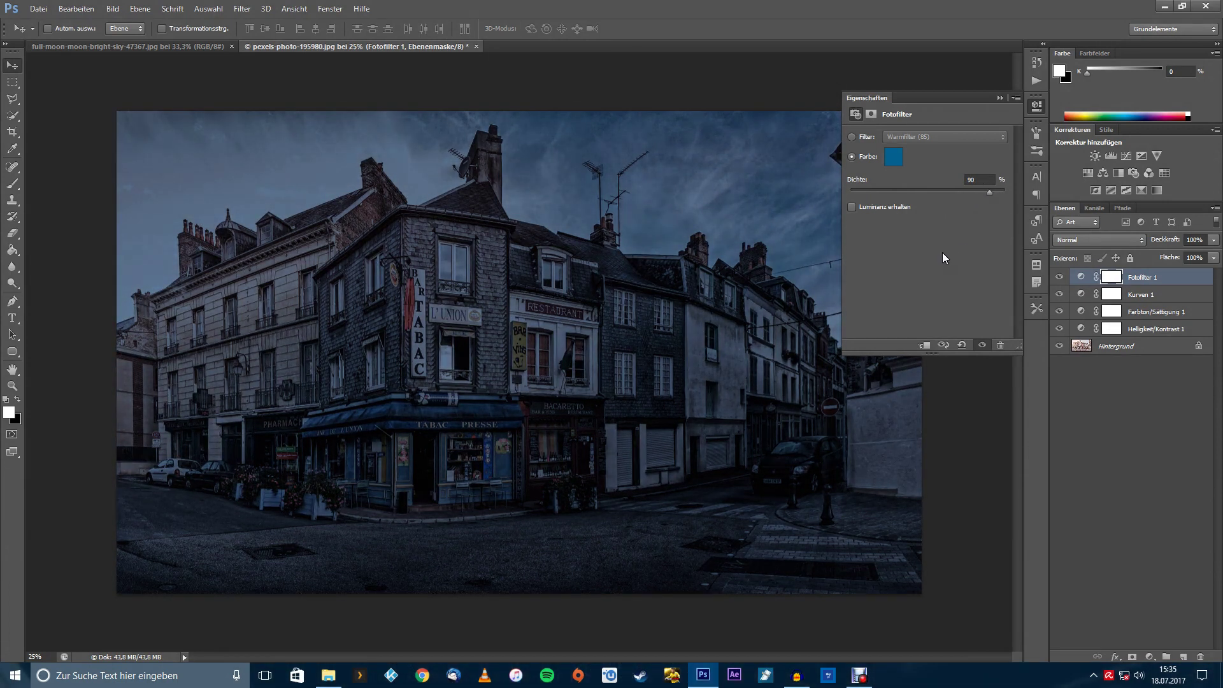
pyautogui.click(1036, 105)
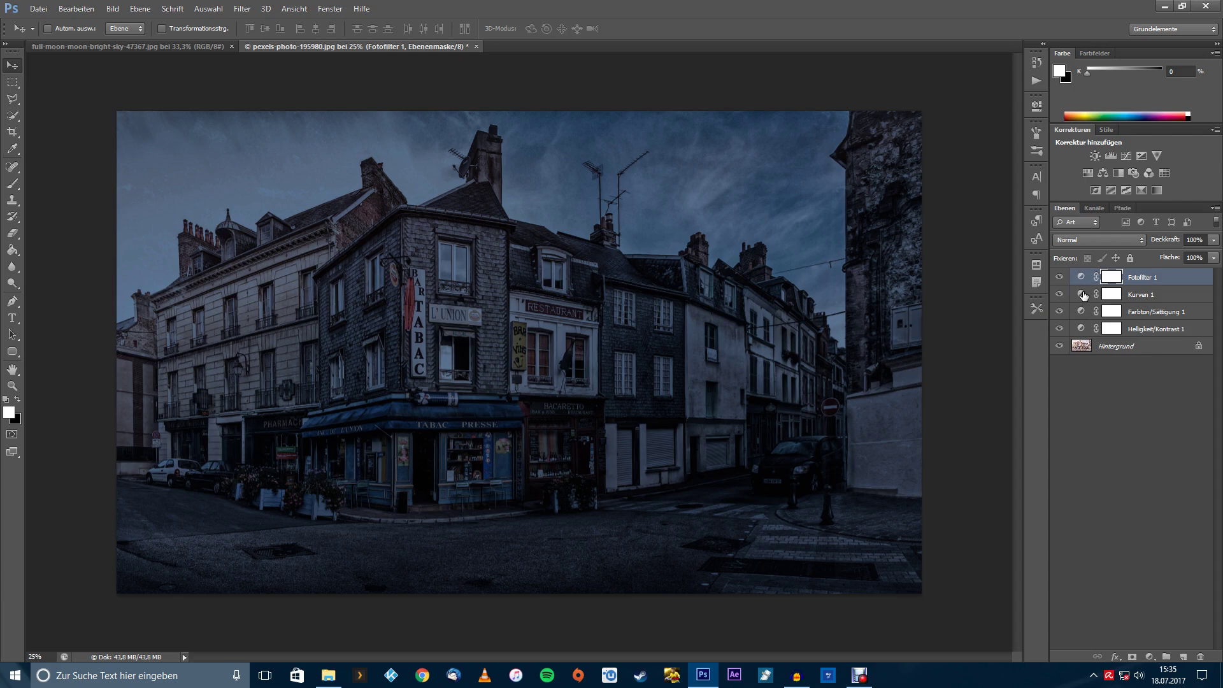
# - Group the four adjustment layers into Gruppe 1 and toggle its visibility to compare
pyautogui.click(1081, 295)
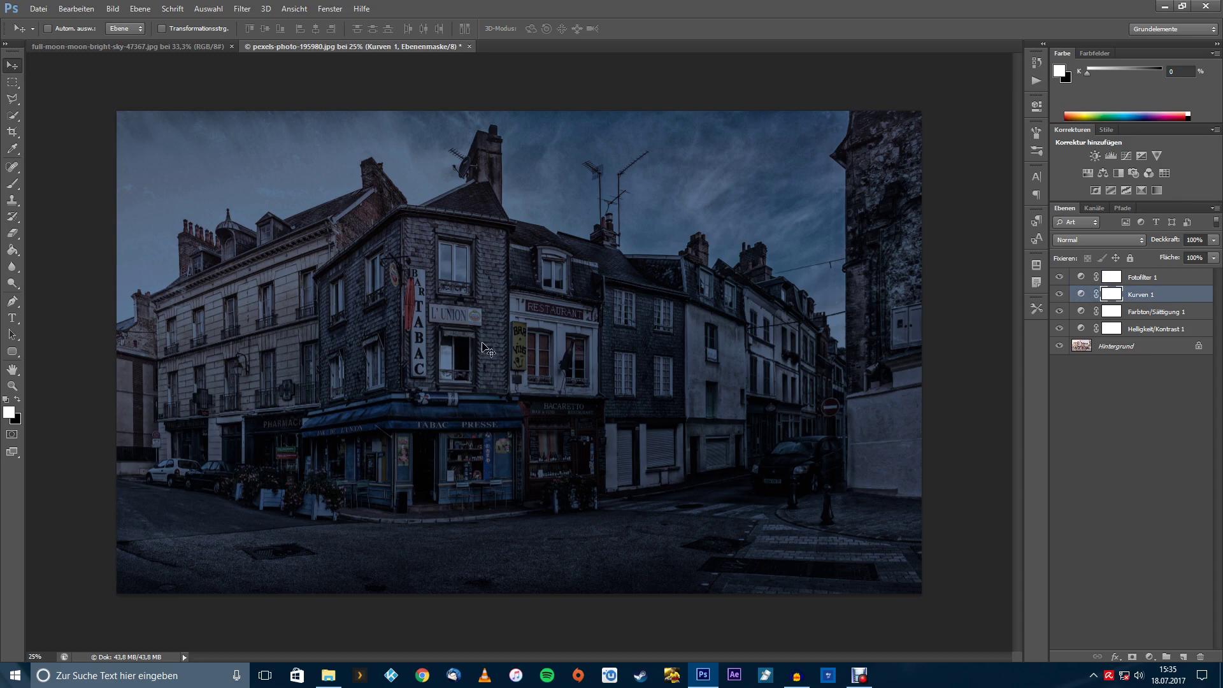
pyautogui.doubleClick(1080, 329)
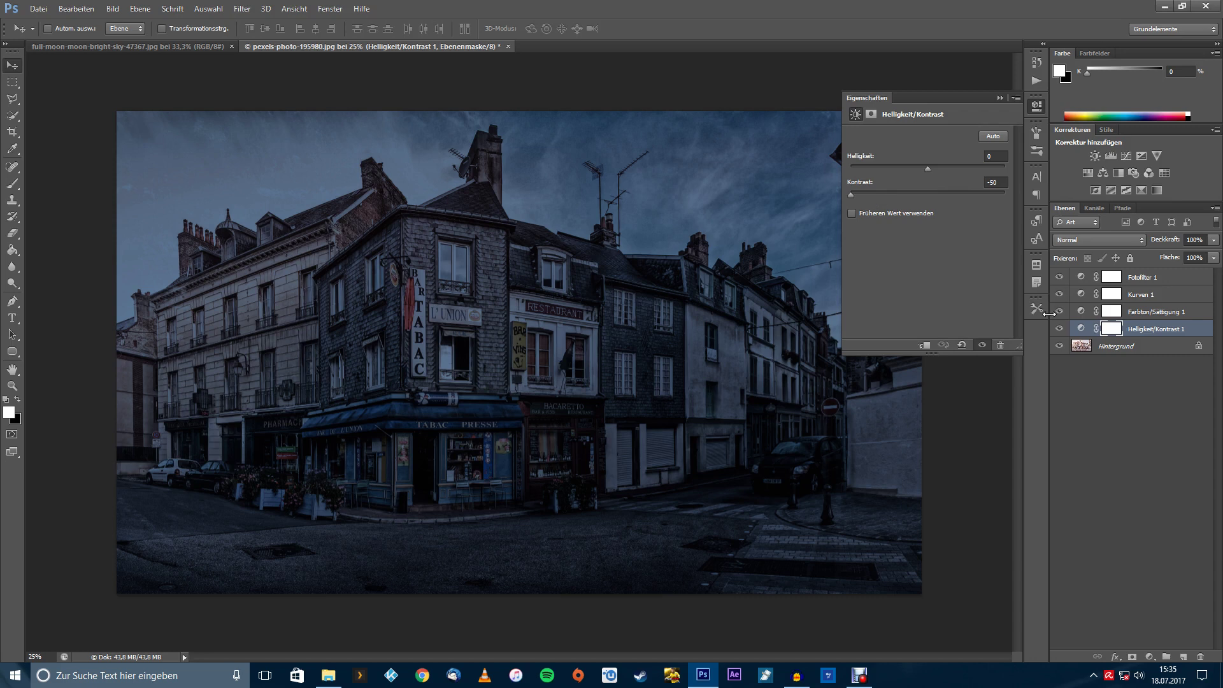
pyautogui.click(1080, 311)
pyautogui.click(1036, 107)
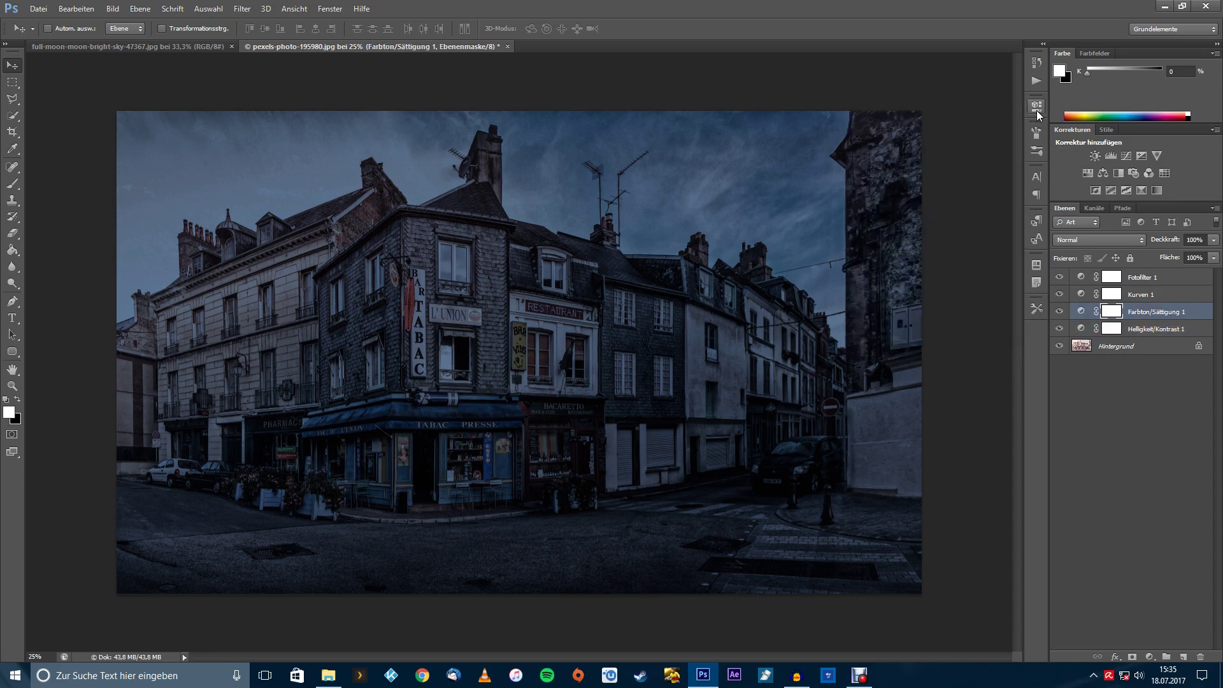
pyautogui.click(1184, 329)
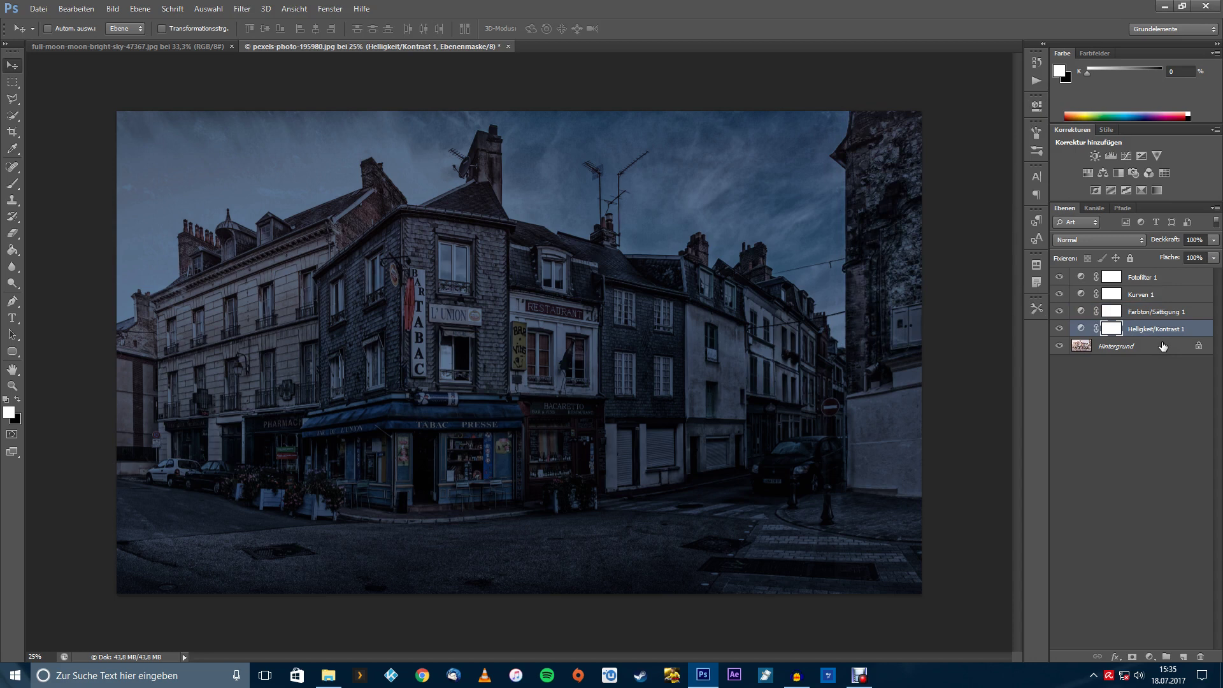
pyautogui.keyDown('shift'); pyautogui.click(1139, 313); pyautogui.keyUp('shift')
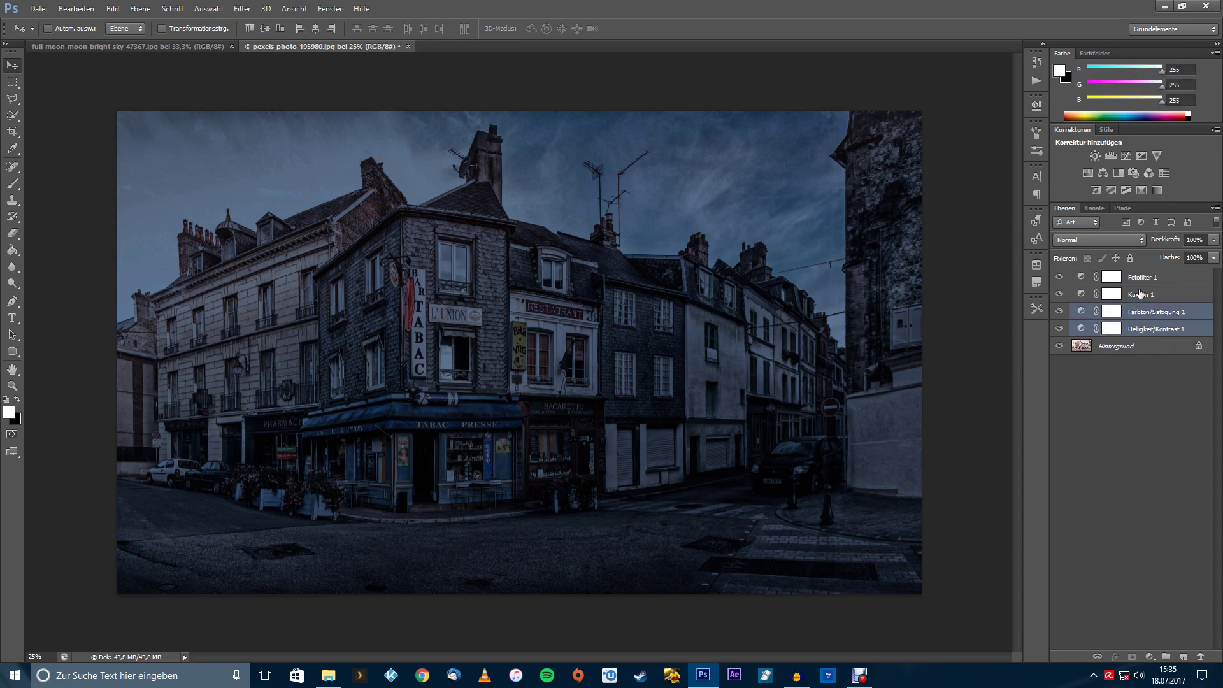
pyautogui.keyDown('shift'); pyautogui.click(1134, 278); pyautogui.keyUp('shift')
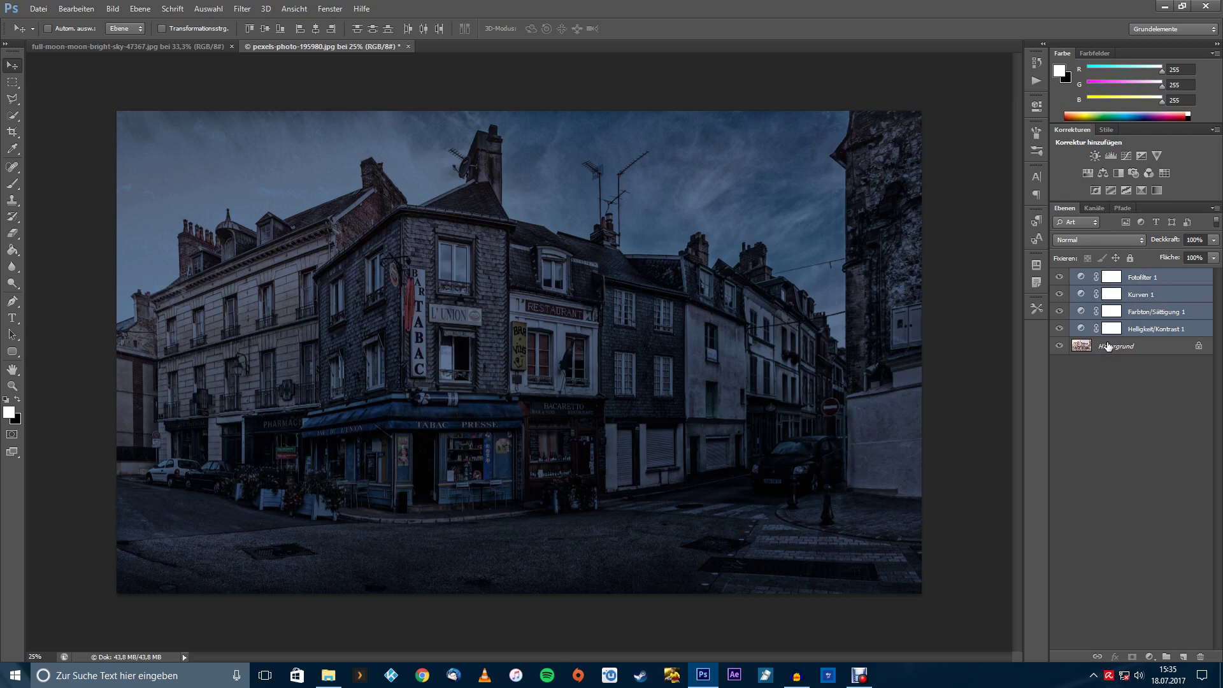
pyautogui.hotkey('ctrl', 'g')
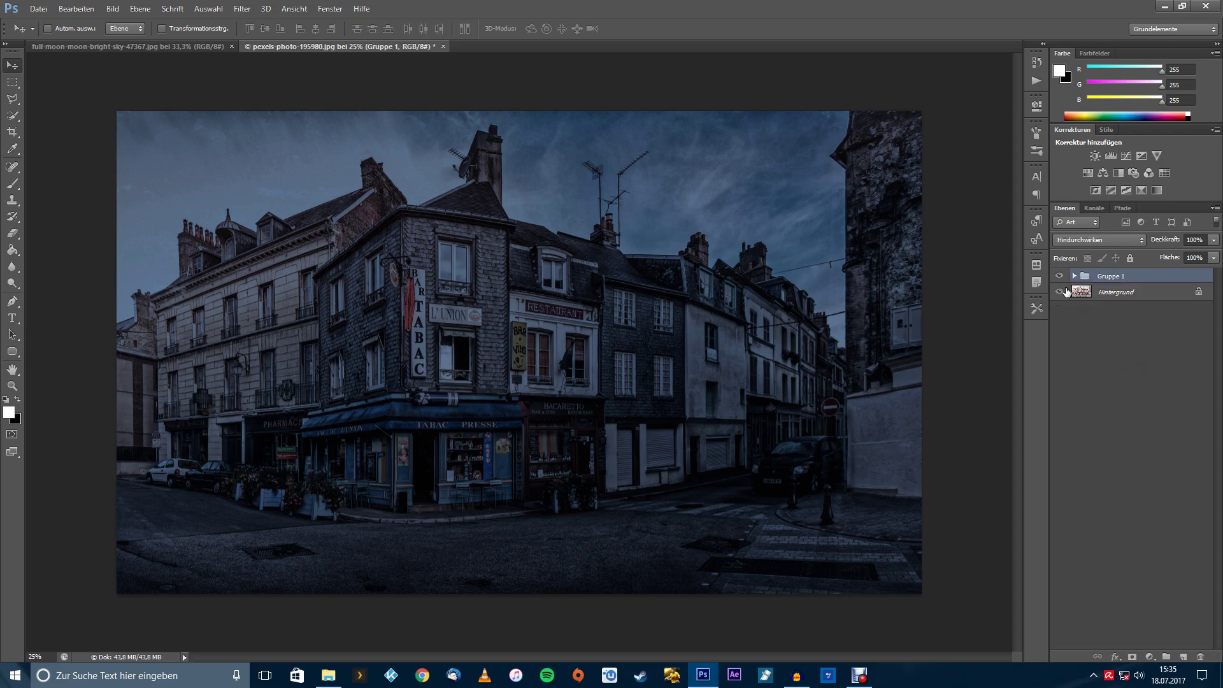
pyautogui.click(1059, 276)
pyautogui.click(1059, 275)
# - Drag the full-moon image from its document into the street photo as a new layer
pyautogui.click(168, 49)
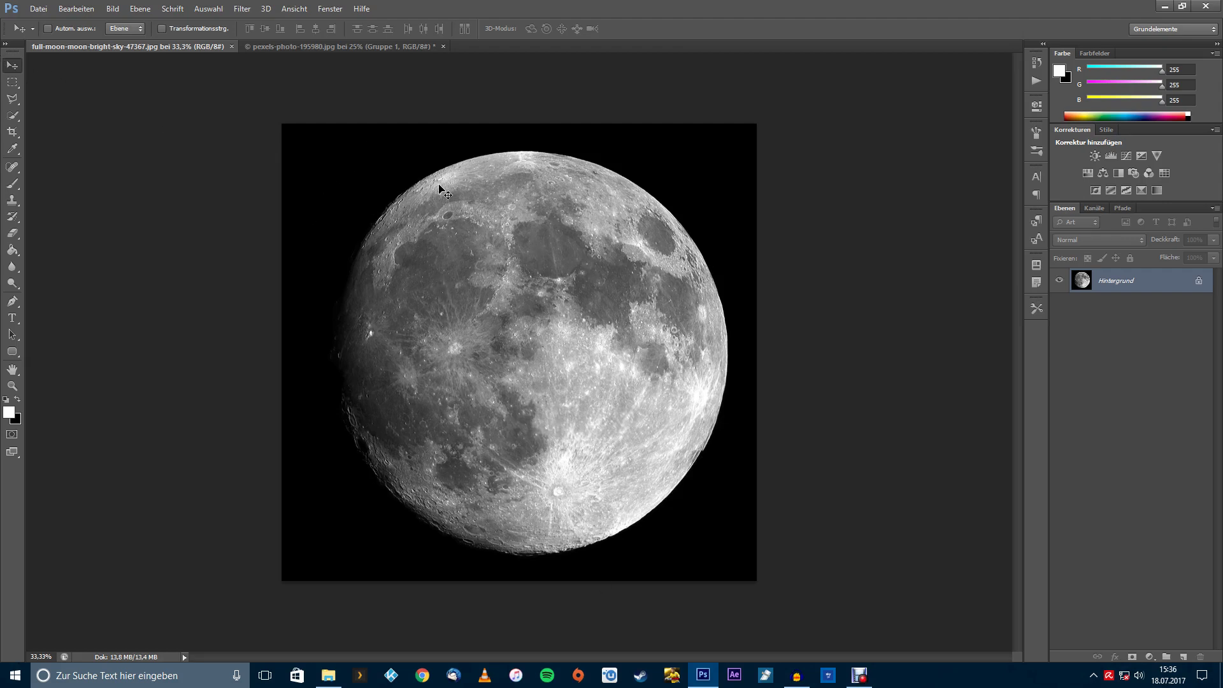
pyautogui.click(354, 48)
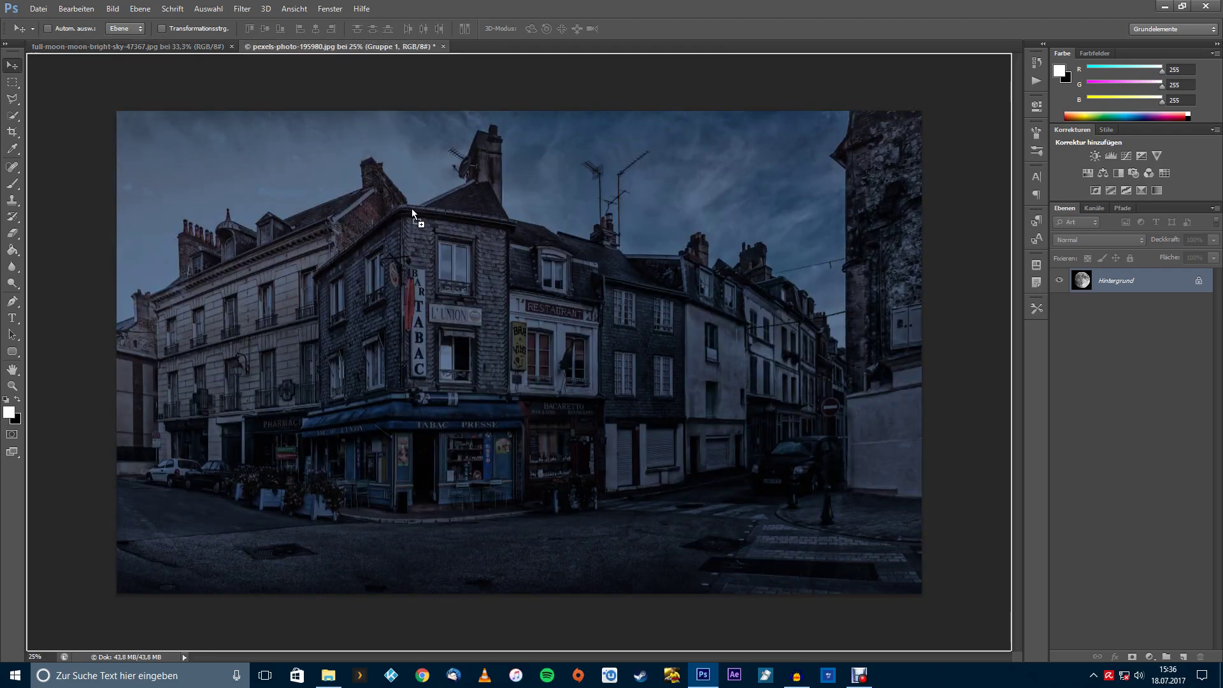
pyautogui.moveTo(354, 49); pyautogui.dragTo(391, 273)
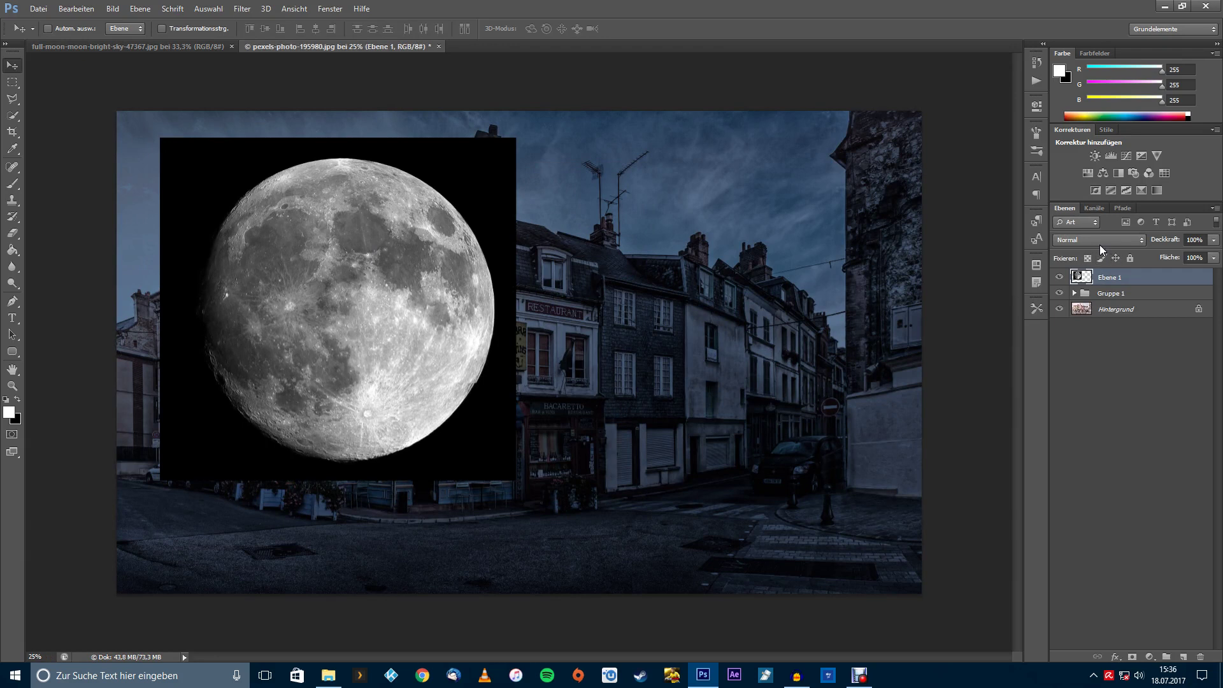
# - Set the moon layer to Negativ multiplizieren and move it into the upper-left sky
pyautogui.click(1073, 240)
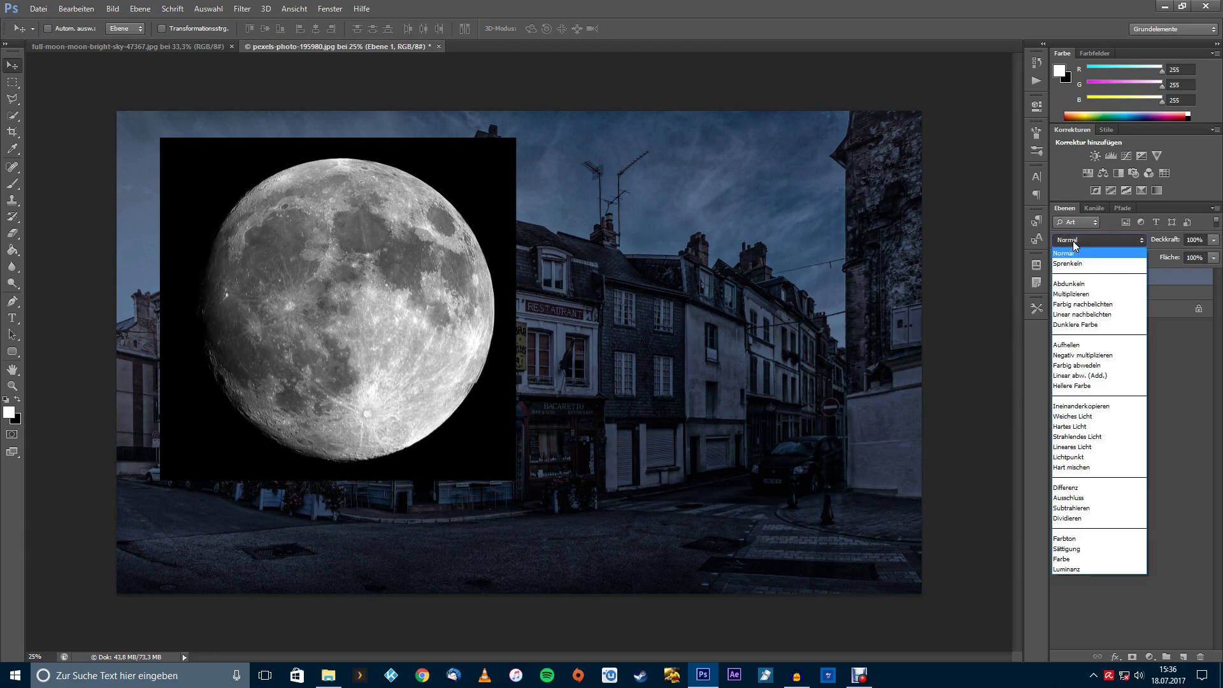
pyautogui.click(1082, 355)
pyautogui.moveTo(471, 361); pyautogui.dragTo(410, 358)
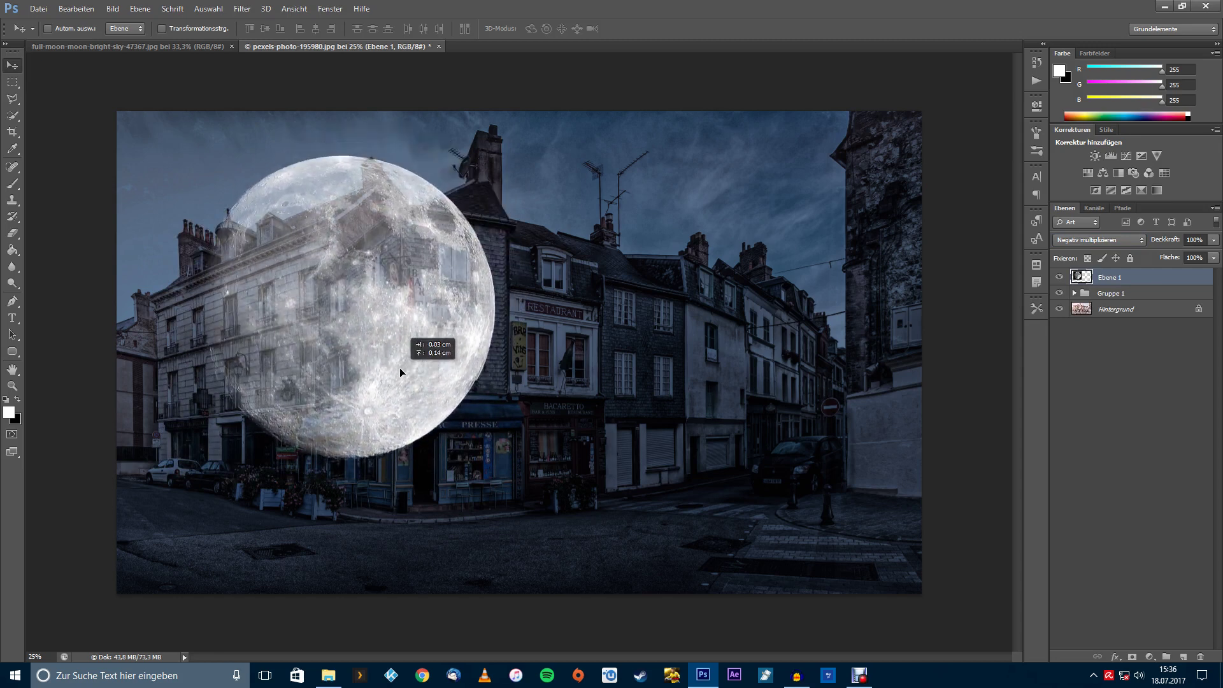
pyautogui.moveTo(400, 368); pyautogui.dragTo(365, 336)
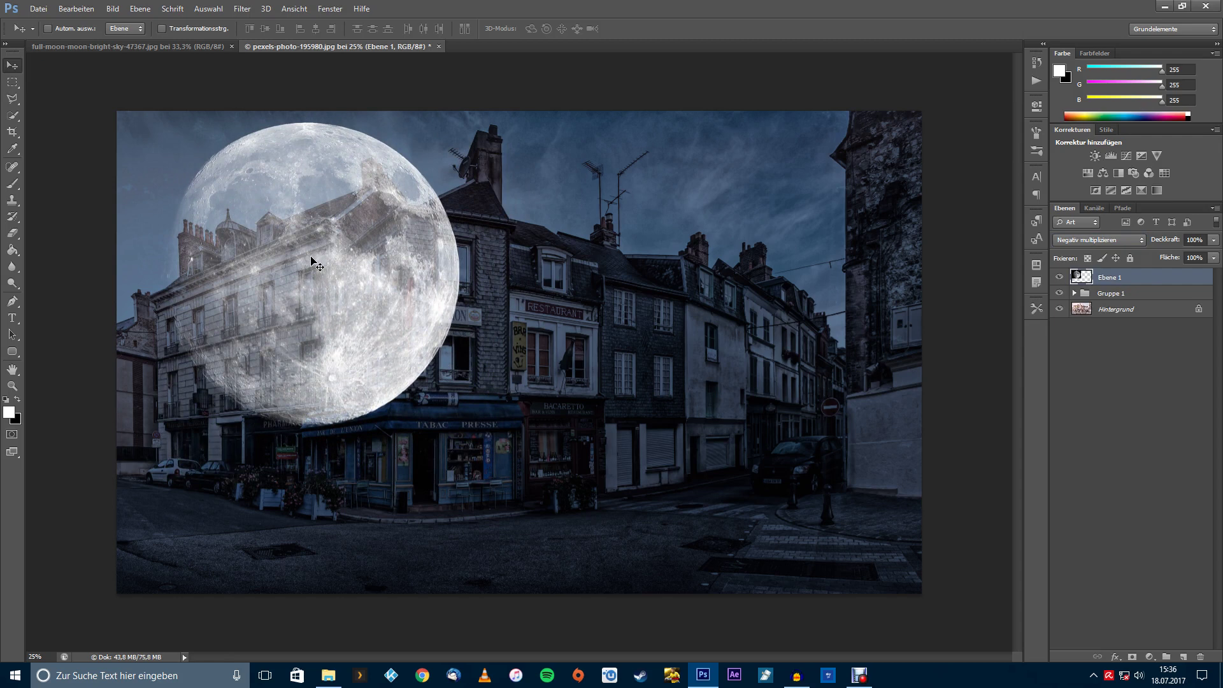
pyautogui.moveTo(331, 261); pyautogui.dragTo(310, 269)
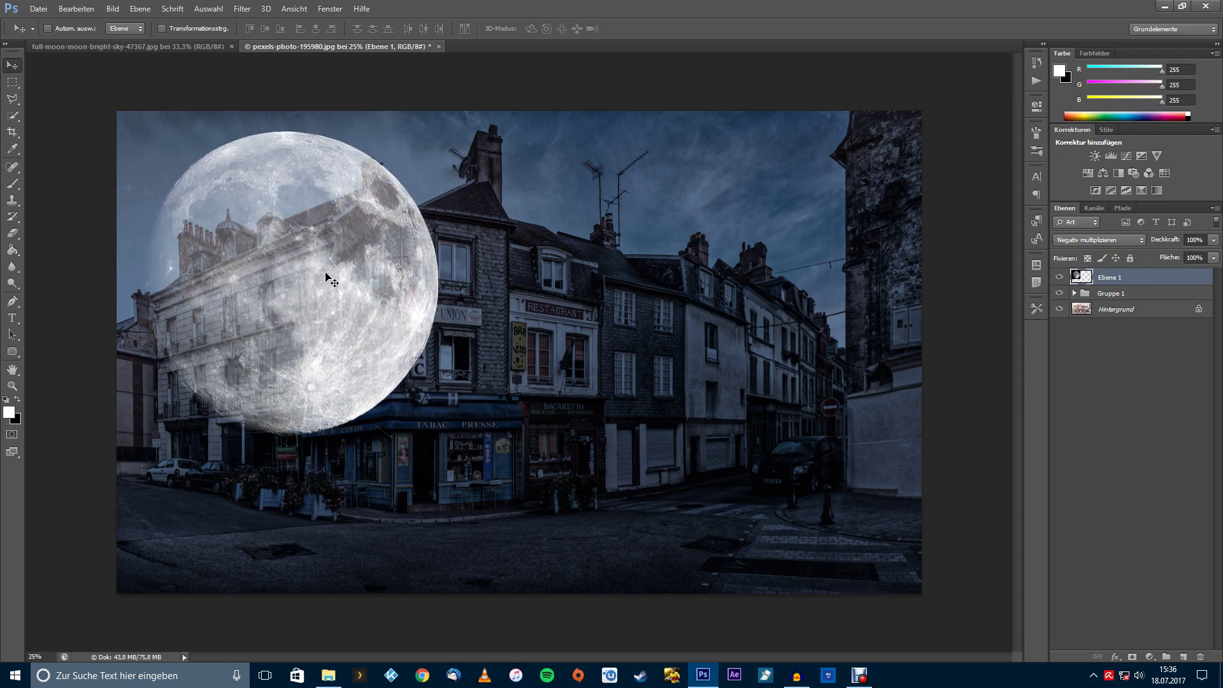
# - Free-transform the moon, scaling it to roughly 79% and repositioning it
pyautogui.hotkey('ctrl', 't')
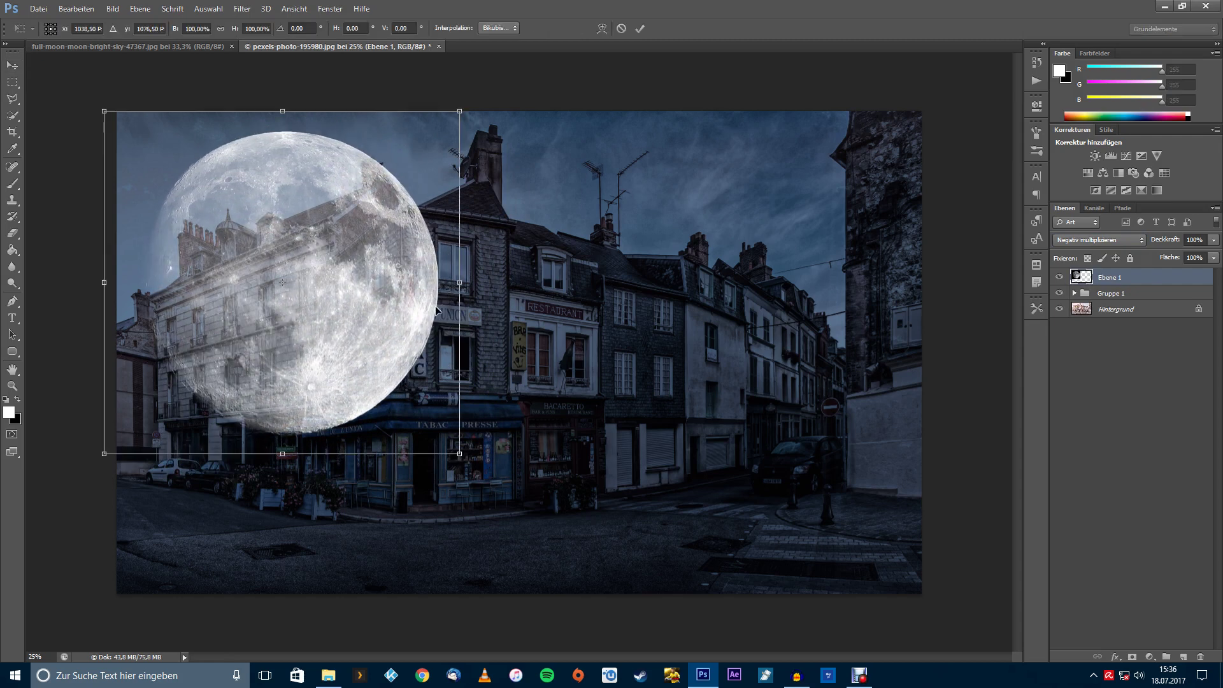
pyautogui.moveTo(436, 311); pyautogui.dragTo(462, 317)
pyautogui.moveTo(482, 457); pyautogui.dragTo(408, 393)
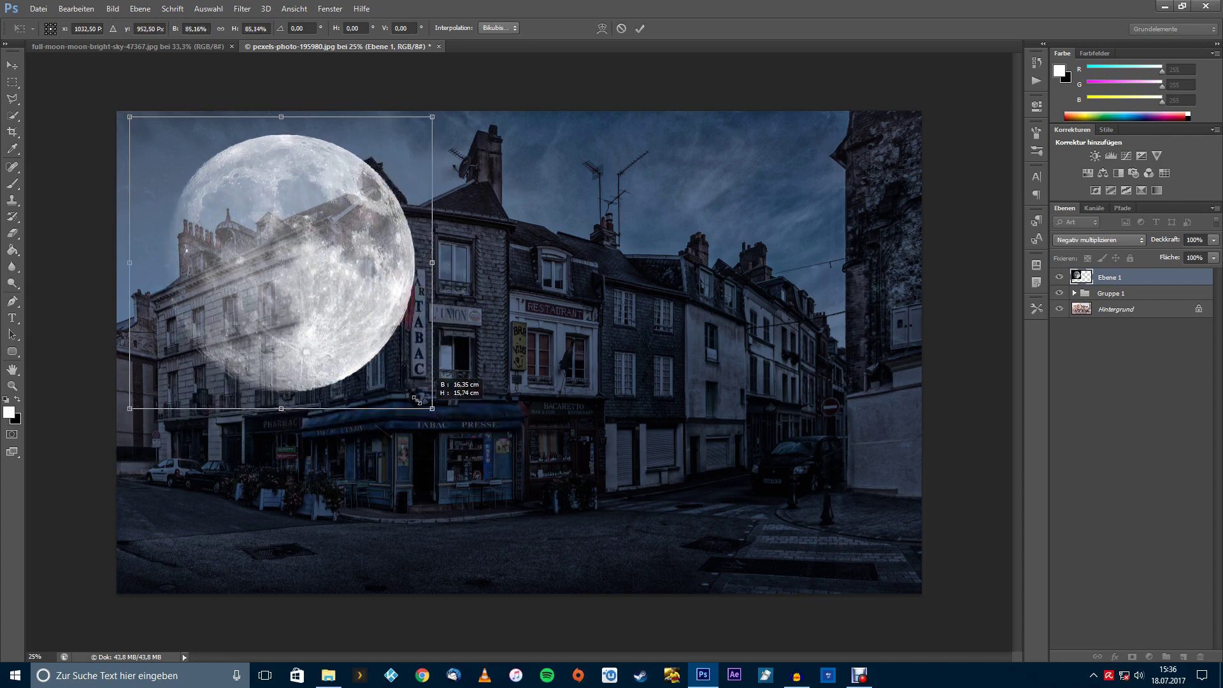
pyautogui.moveTo(323, 326); pyautogui.dragTo(293, 313)
pyautogui.moveTo(381, 376); pyautogui.dragTo(376, 375)
pyautogui.press('Return')
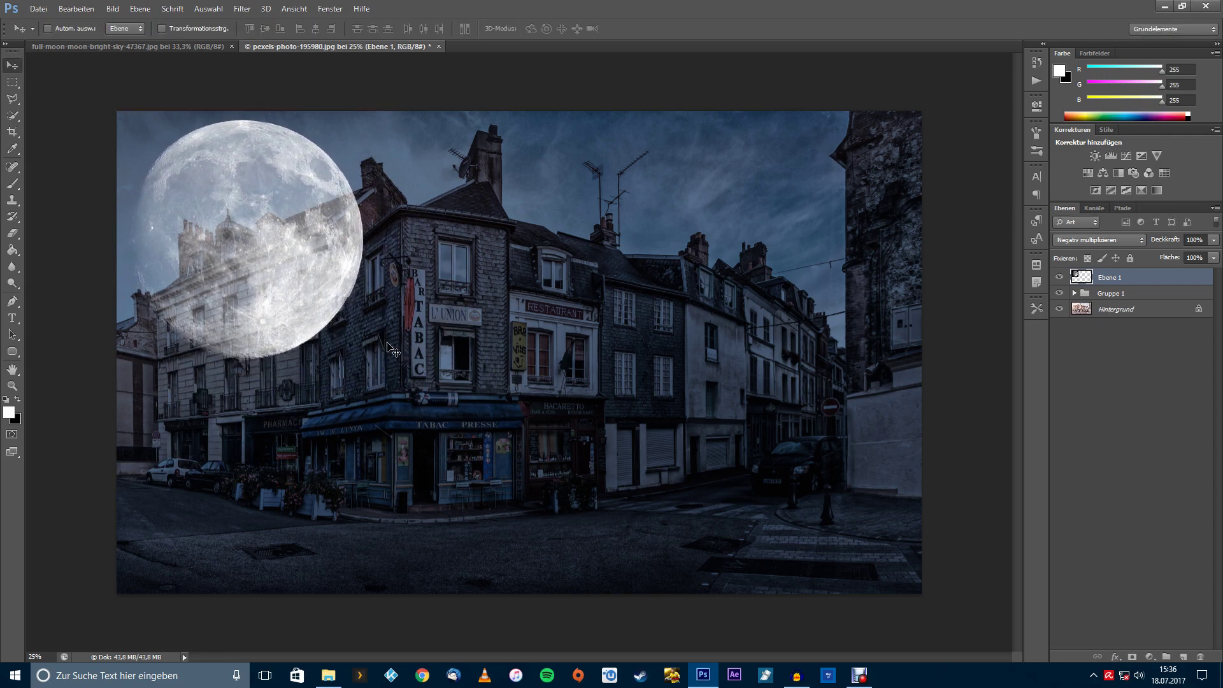
# - Add a layer mask to the moon layer and fill it black to hide the moon
pyautogui.click(1135, 657)
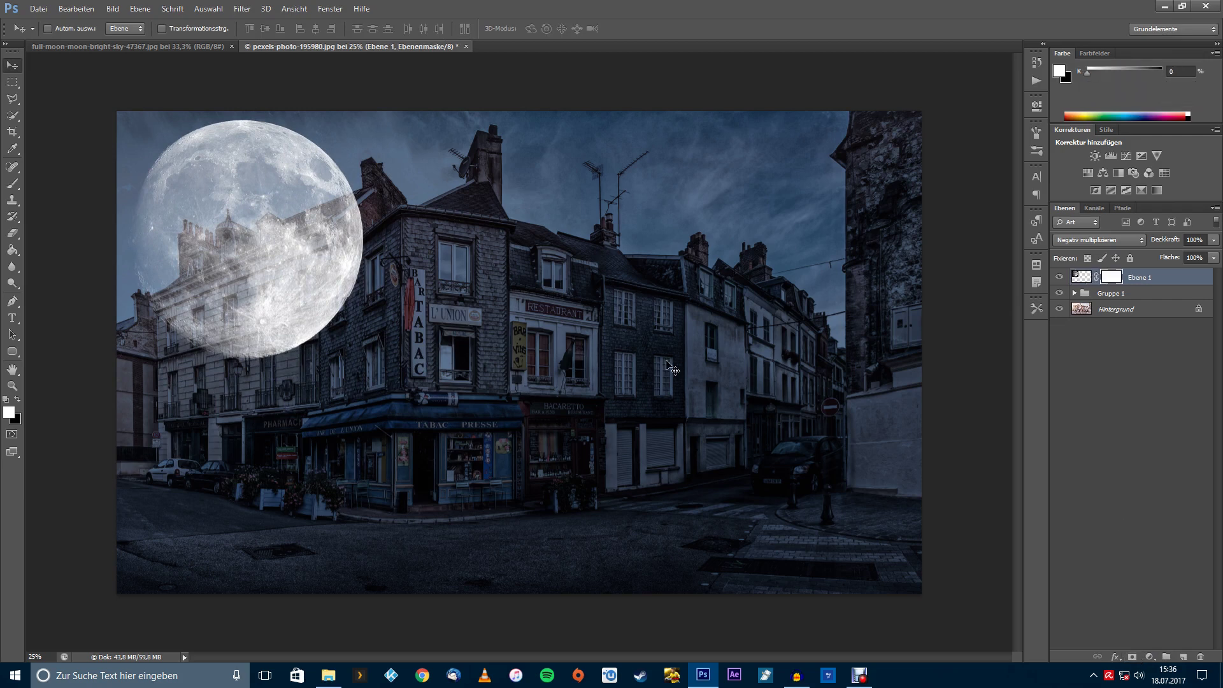
pyautogui.click(1115, 277)
pyautogui.click(10, 401)
pyautogui.click(12, 249)
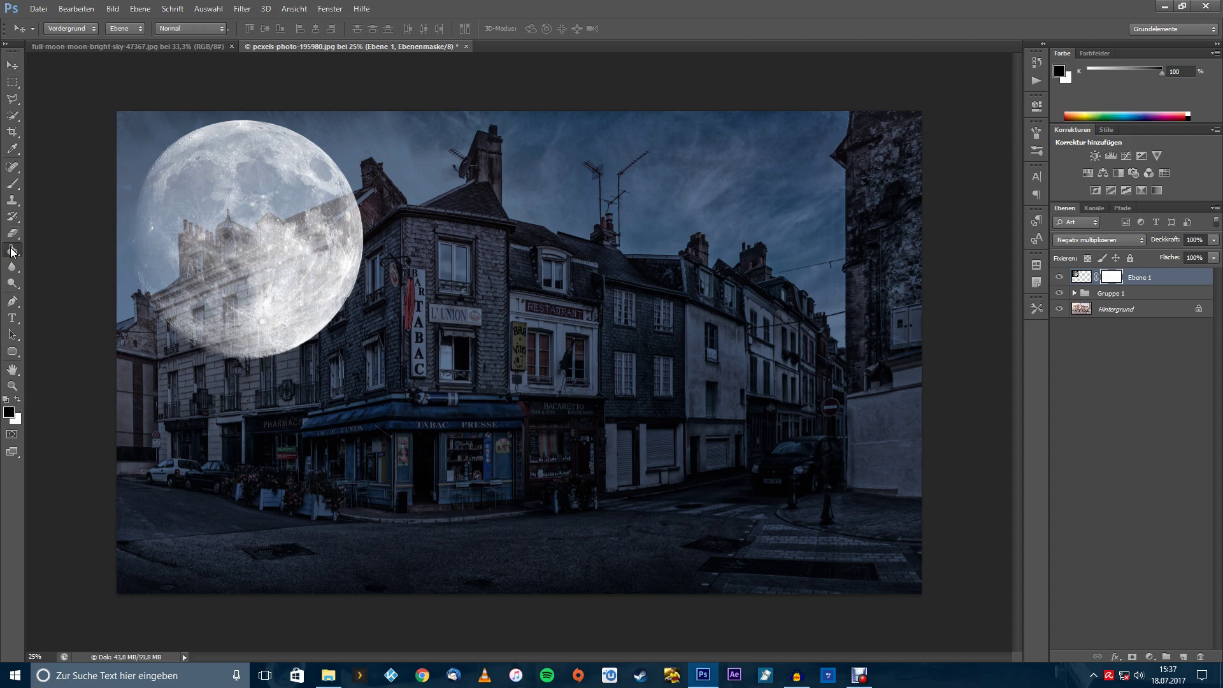
pyautogui.click(237, 267)
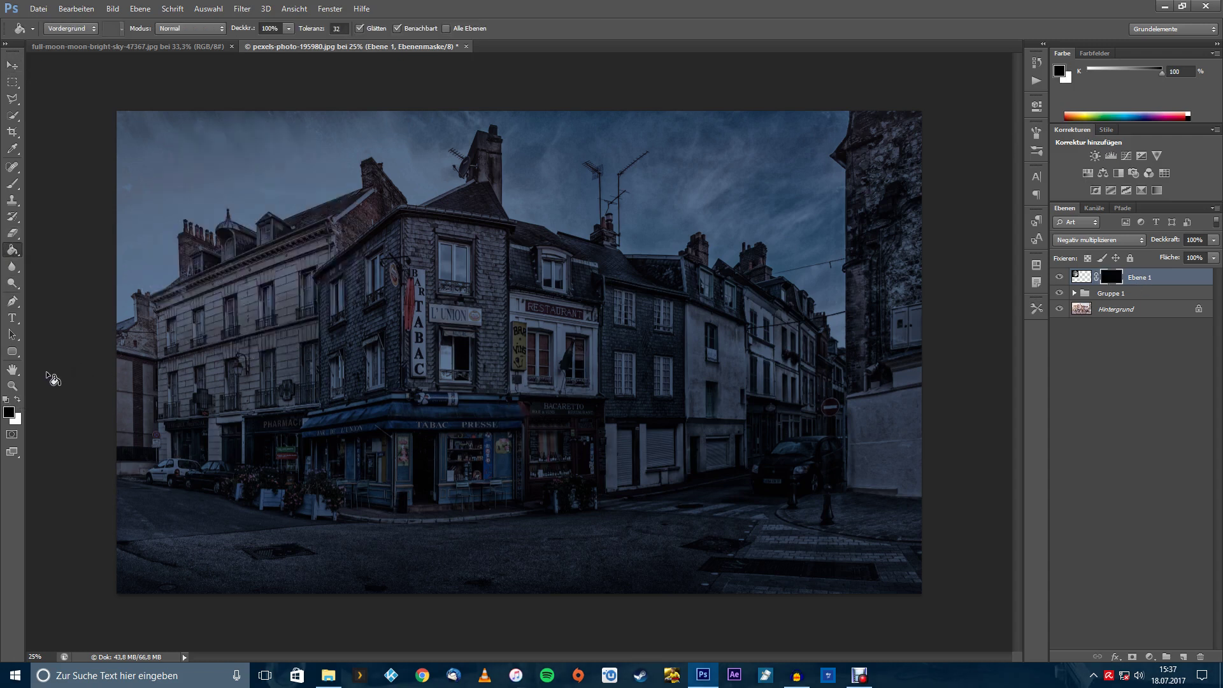
pyautogui.rightClick(12, 184)
# - Paint the moon faintly back into the sky with a white brush at 10% flow
pyautogui.click(57, 186)
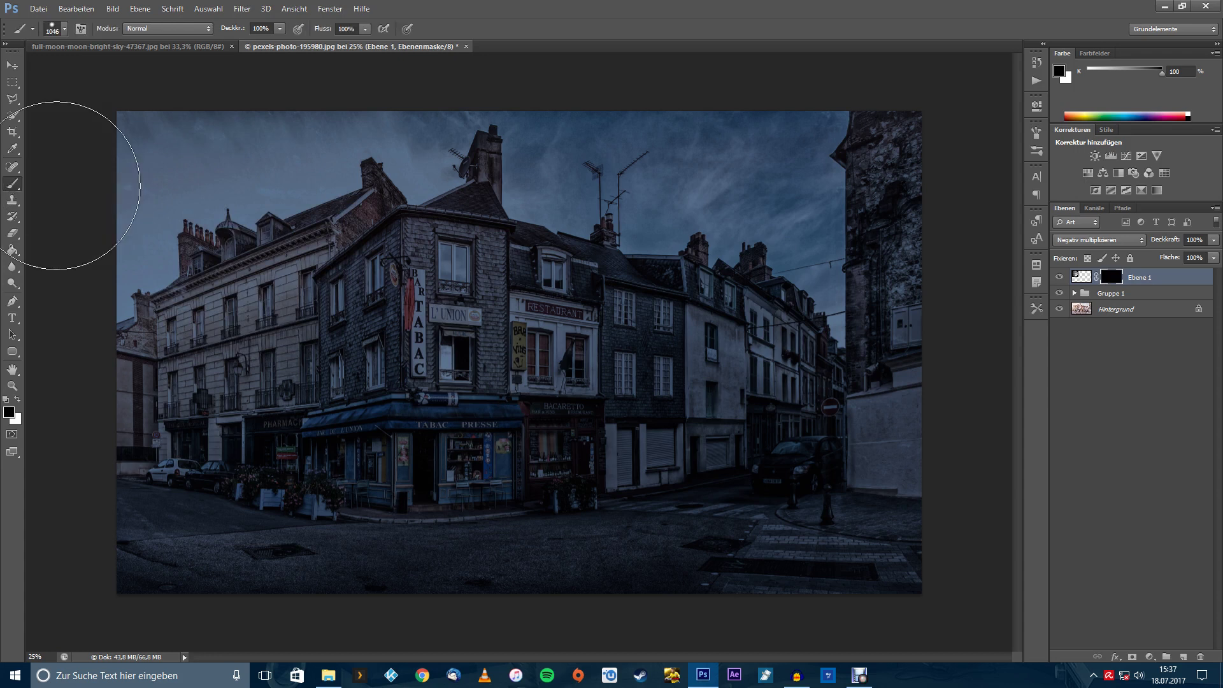
pyautogui.moveTo(324, 32); pyautogui.dragTo(278, 37)
pyautogui.click(18, 399)
pyautogui.scroll(5, 181, 248)
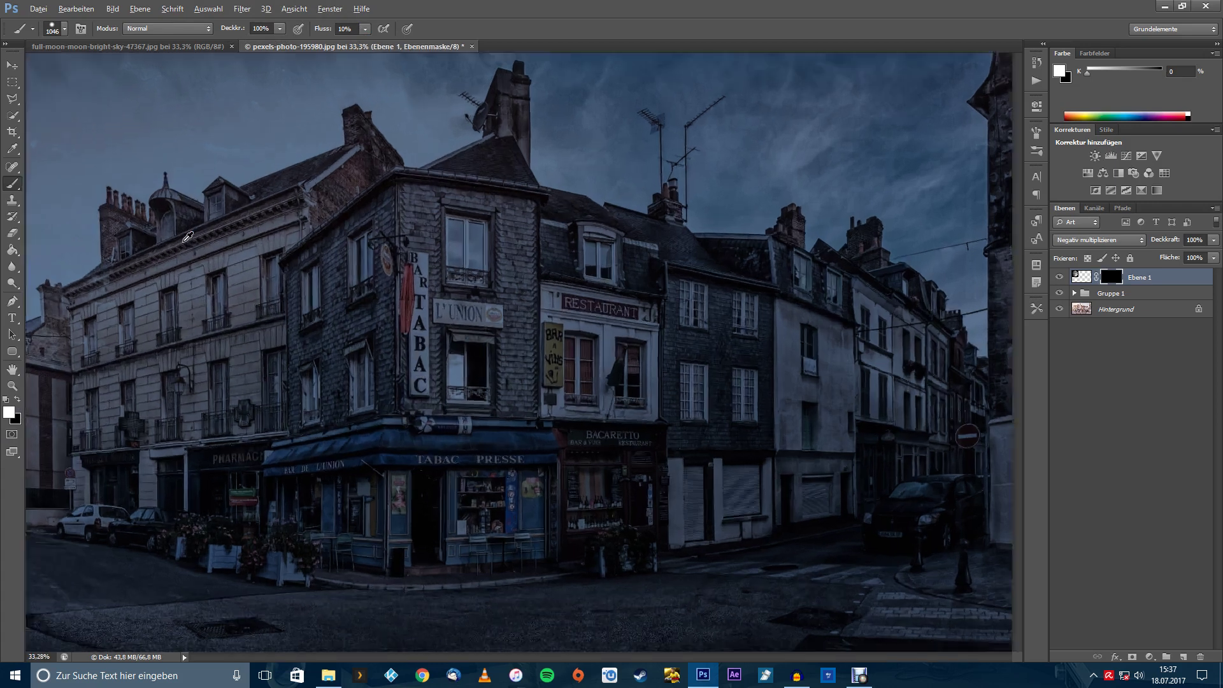
pyautogui.moveTo(187, 245)
pyautogui.mouseDown()
pyautogui.moveTo(459, 357)
pyautogui.moveTo(449, 417)
pyautogui.mouseUp()
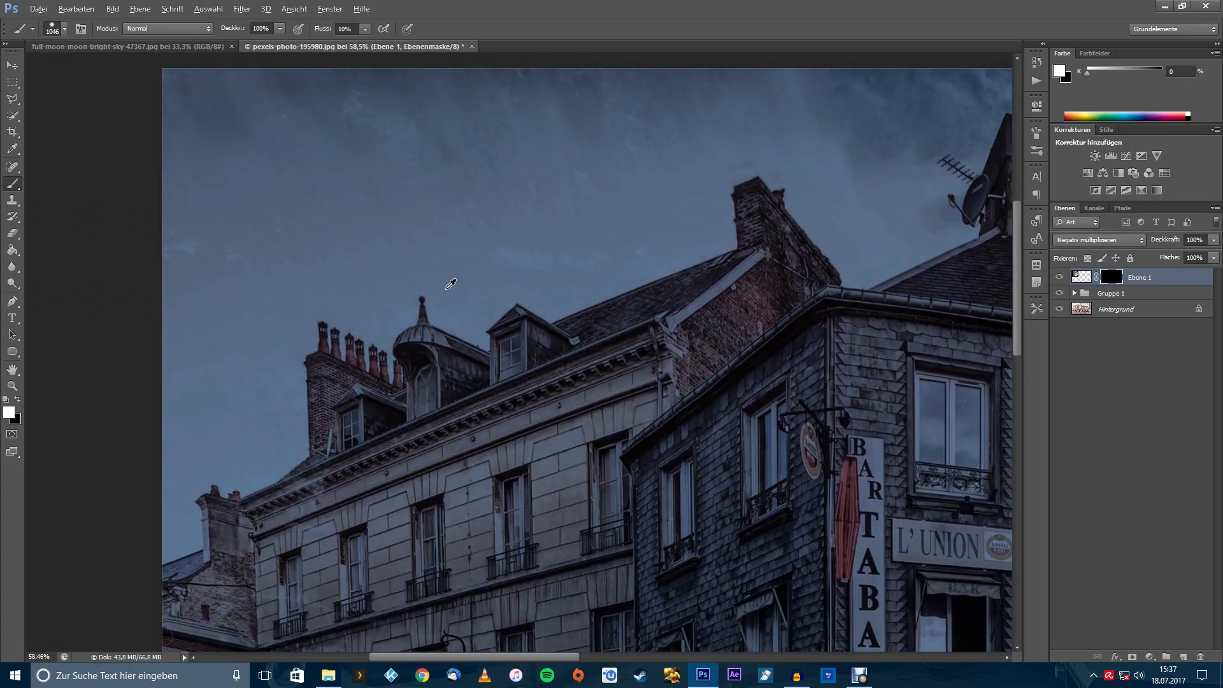
pyautogui.moveTo(331, 200)
pyautogui.mouseDown()
pyautogui.moveTo(374, 286)
pyautogui.moveTo(281, 319)
pyautogui.moveTo(491, 222)
pyautogui.moveTo(539, 182)
pyautogui.moveTo(600, 219)
pyautogui.moveTo(235, 314)
pyautogui.mouseUp()
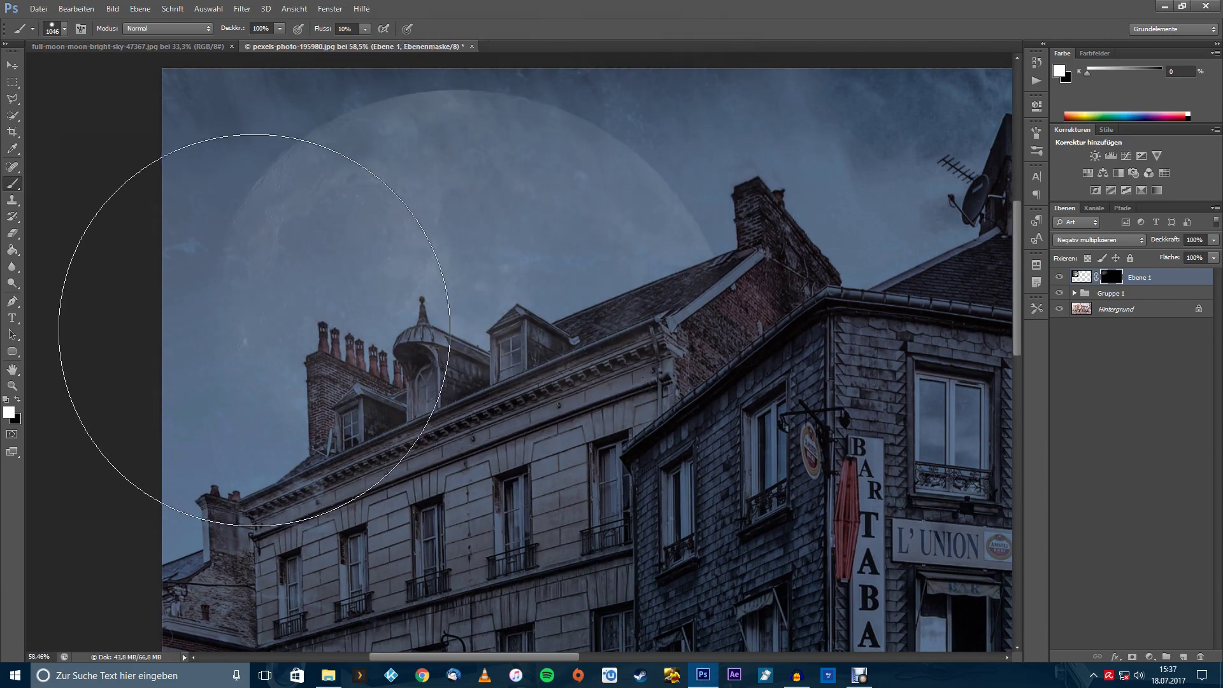
pyautogui.moveTo(188, 357)
pyautogui.mouseDown()
pyautogui.moveTo(456, 109)
pyautogui.moveTo(614, 109)
pyautogui.moveTo(268, 382)
pyautogui.moveTo(228, 362)
pyautogui.mouseUp()
# - Paint black to clear the moon haze off the roofs, dormers and brick chimney
pyautogui.press('x')
pyautogui.moveTo(519, 443); pyautogui.dragTo(420, 455)
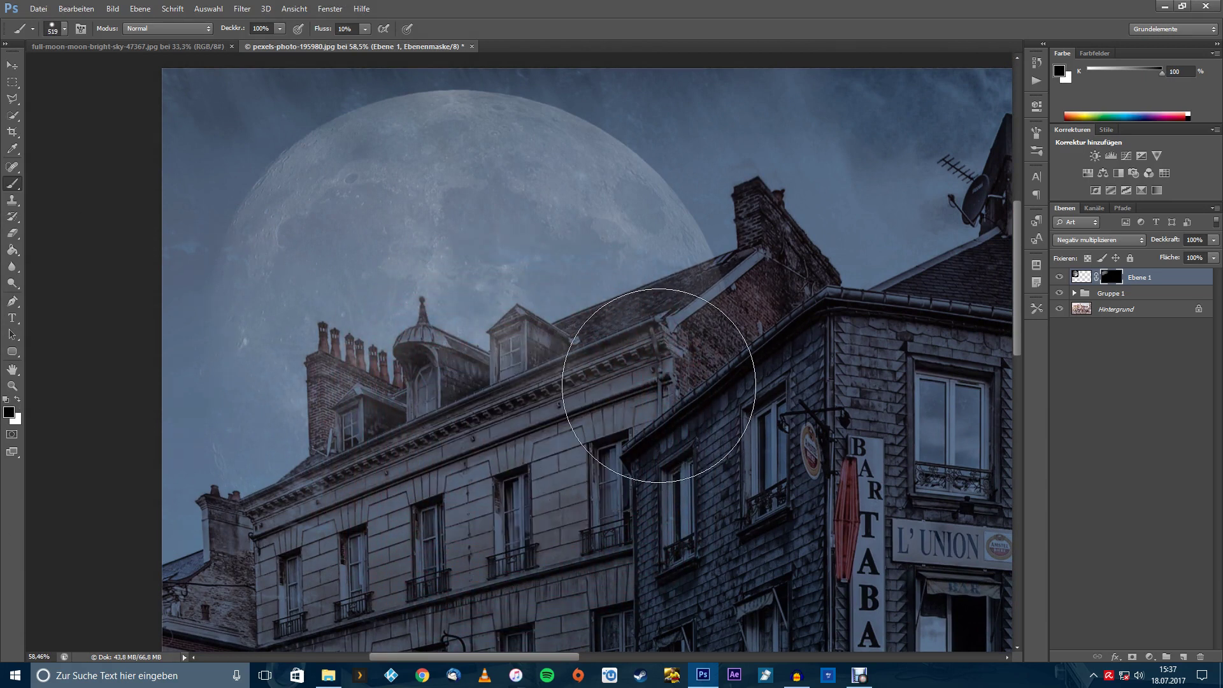
pyautogui.moveTo(625, 407)
pyautogui.mouseDown()
pyautogui.moveTo(588, 382)
pyautogui.moveTo(546, 420)
pyautogui.moveTo(433, 388)
pyautogui.moveTo(381, 401)
pyautogui.mouseUp()
pyautogui.moveTo(655, 355)
pyautogui.mouseDown()
pyautogui.moveTo(742, 341)
pyautogui.moveTo(743, 330)
pyautogui.moveTo(723, 341)
pyautogui.moveTo(765, 354)
pyautogui.mouseUp()
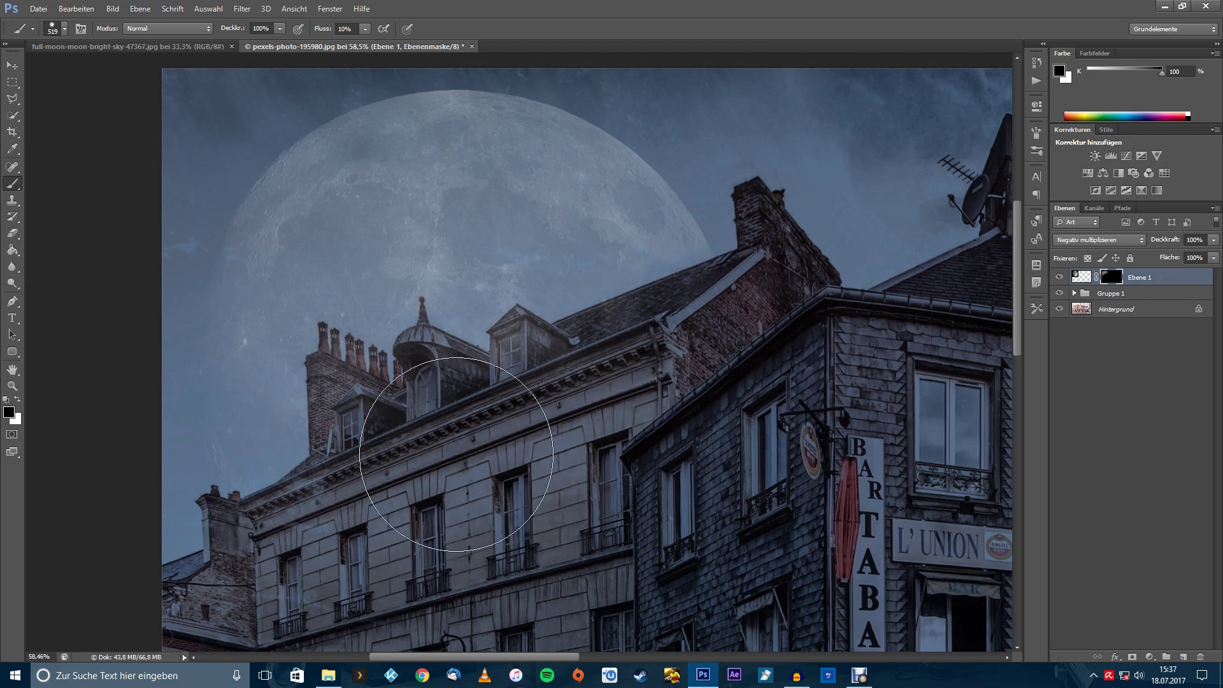
pyautogui.press('x')
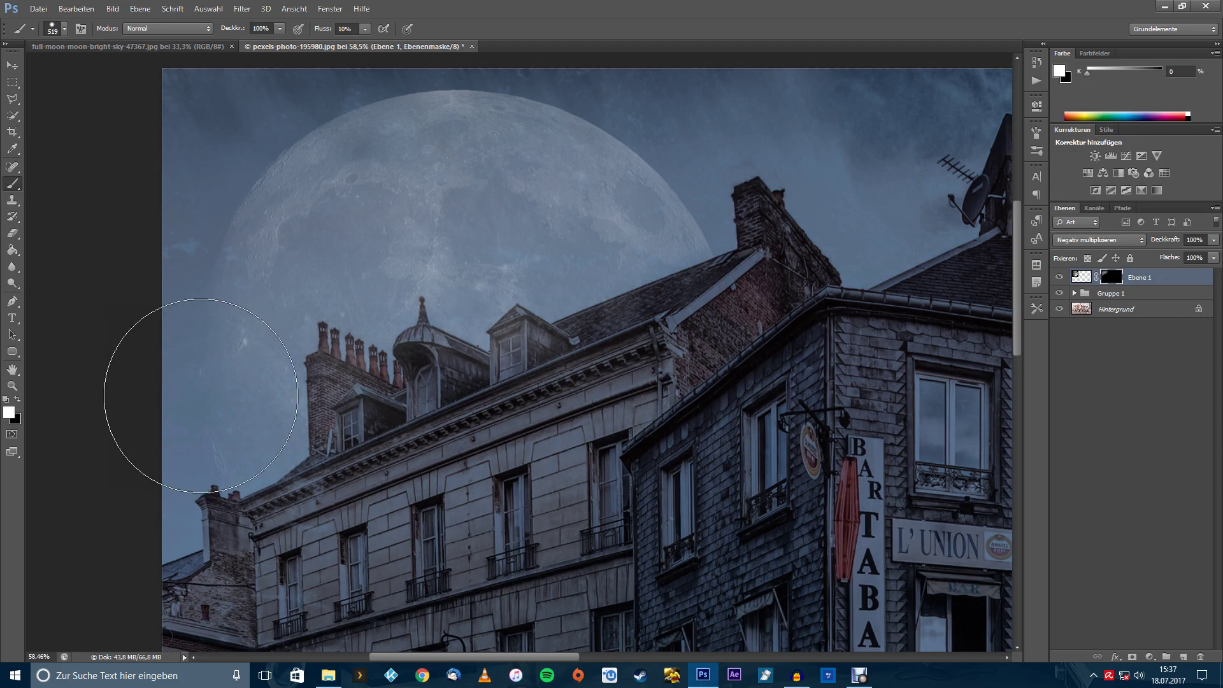
pyautogui.scroll(-5, 419, 443)
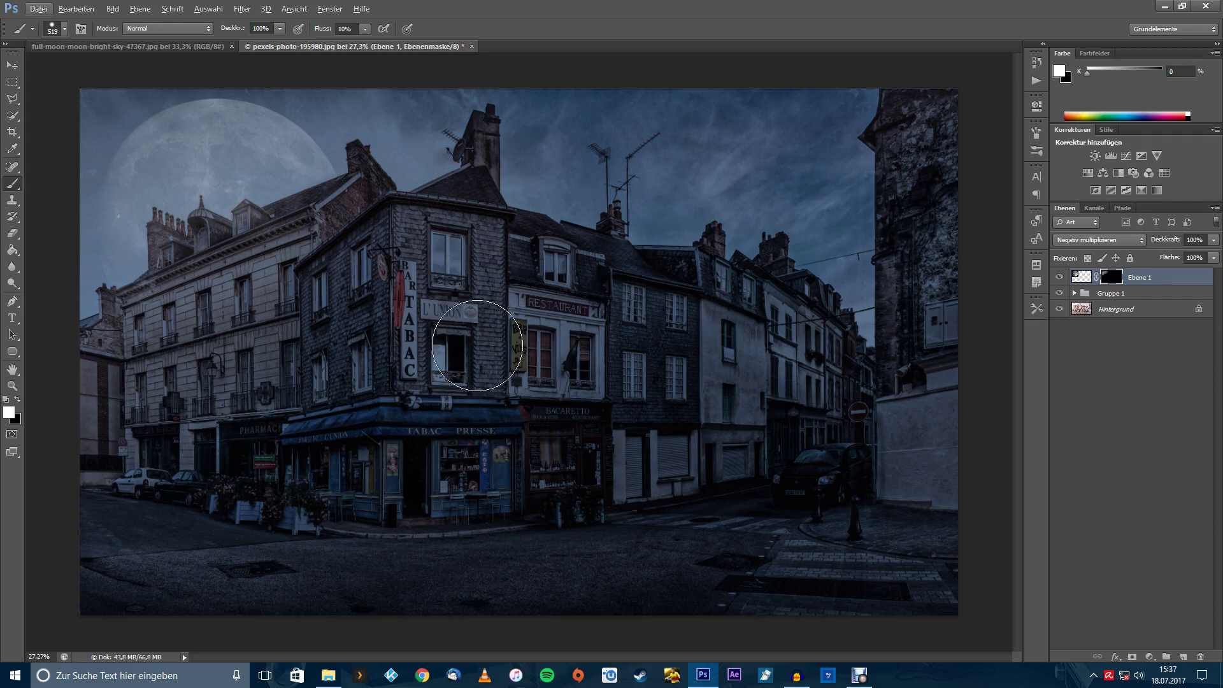
pyautogui.click(12, 66)
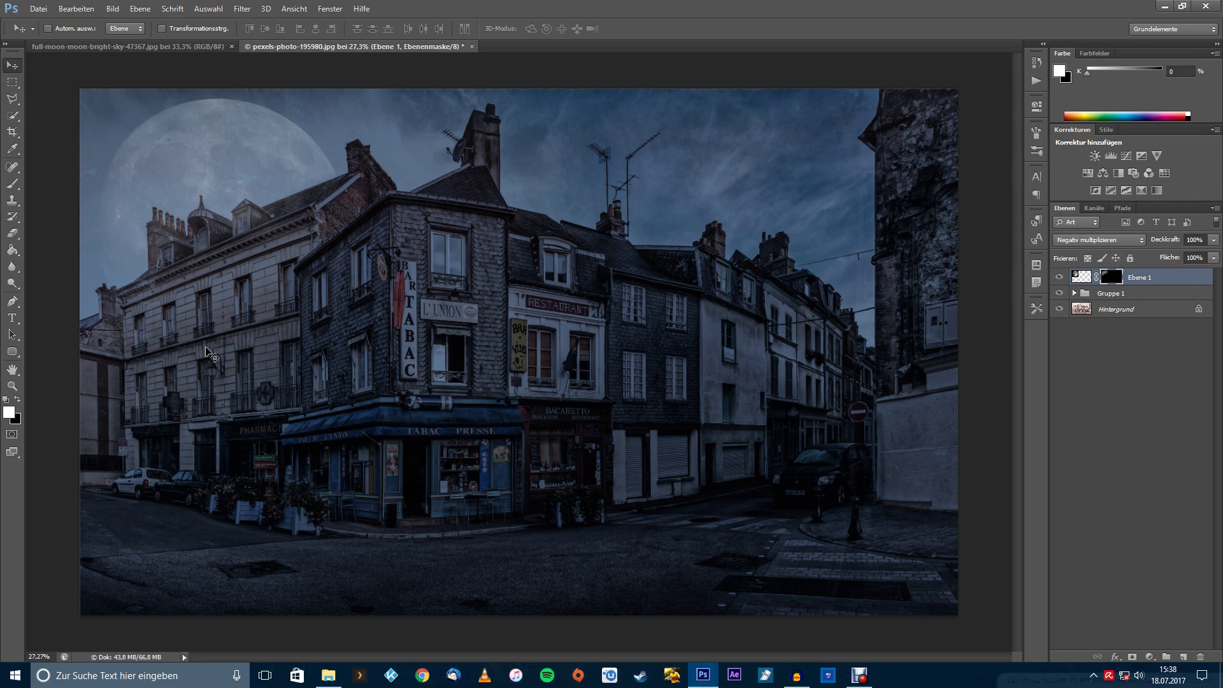
# - Duplicate the Hintergrund layer with Ctrl+J and move the copy above Gruppe 1
pyautogui.scroll(2, 180, 376)
pyautogui.scroll(2, 180, 376)
pyautogui.scroll(2, 180, 376)
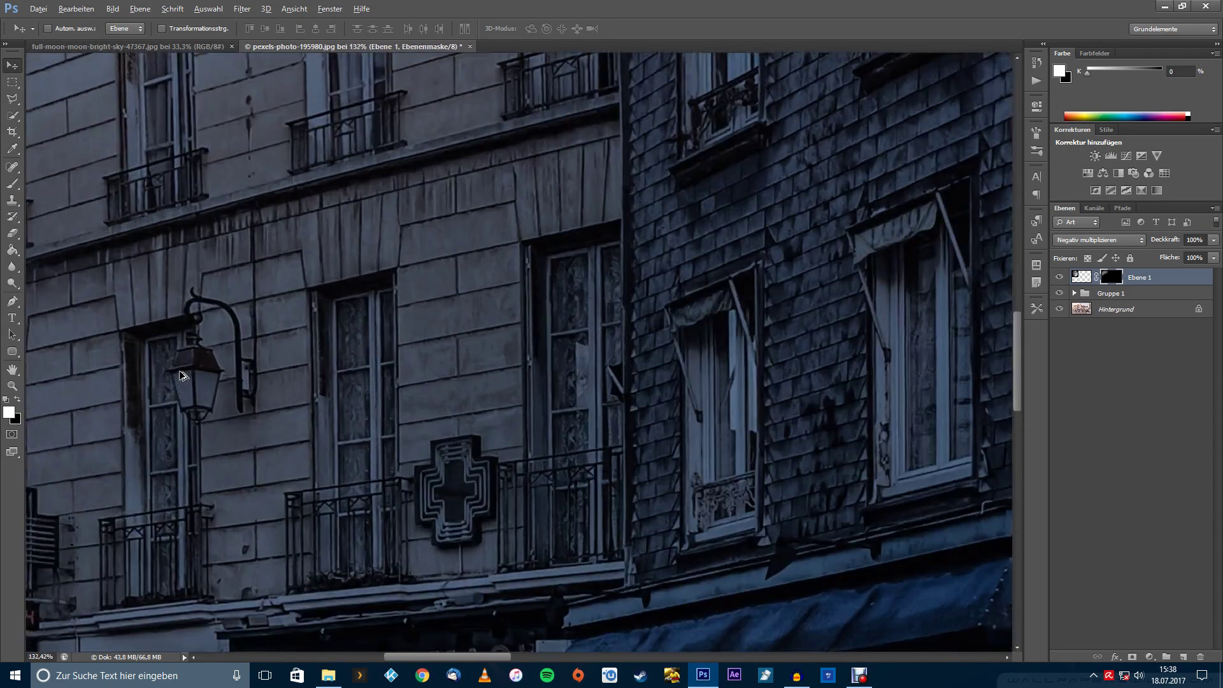
pyautogui.scroll(-1, 403, 283)
pyautogui.scroll(-1, 381, 258)
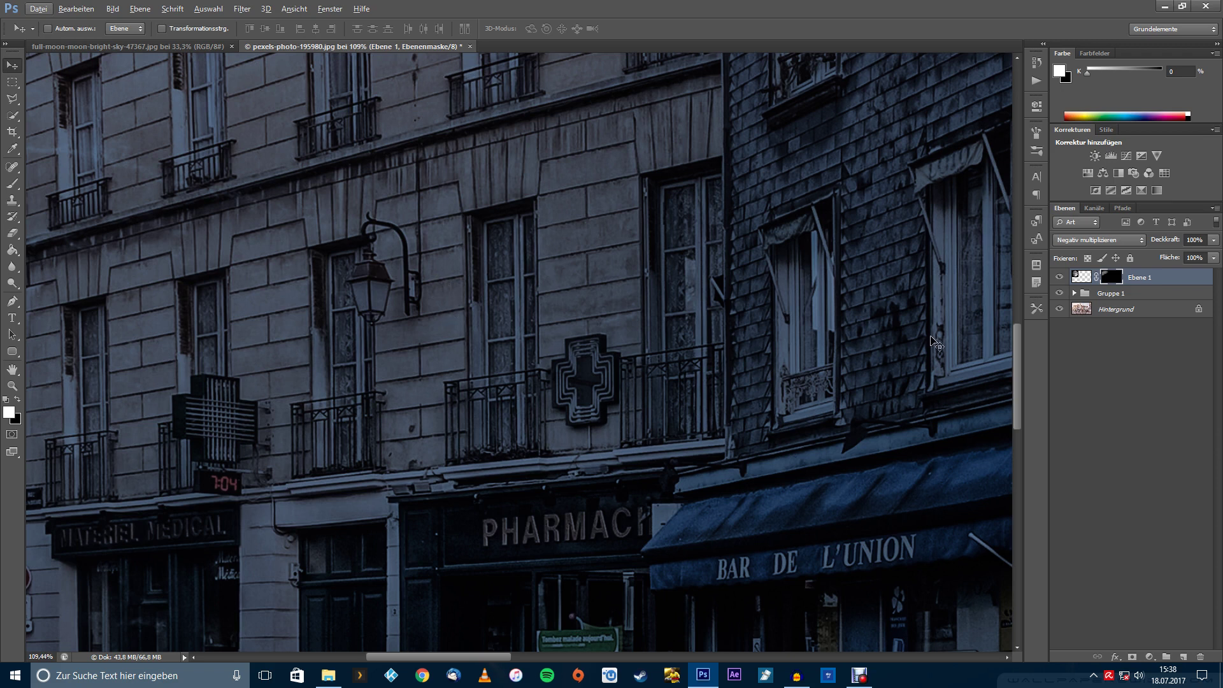
pyautogui.click(1132, 309)
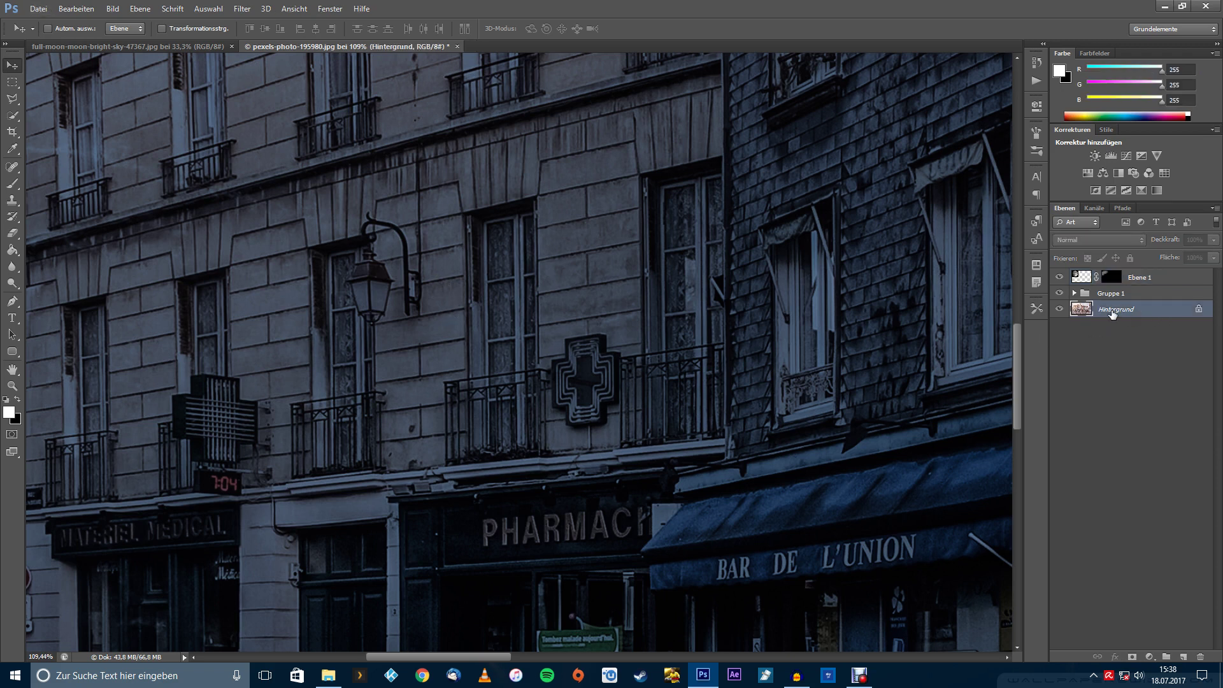
pyautogui.hotkey('ctrl', 'j')
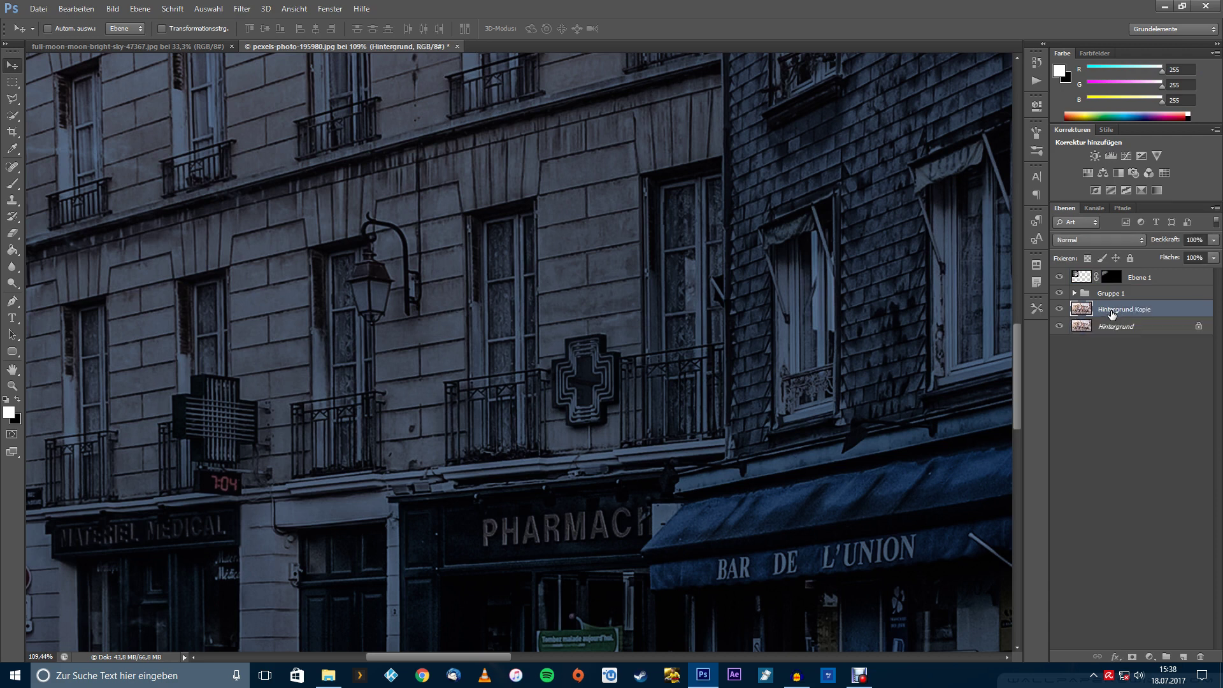
pyautogui.moveTo(1112, 313); pyautogui.dragTo(1117, 287)
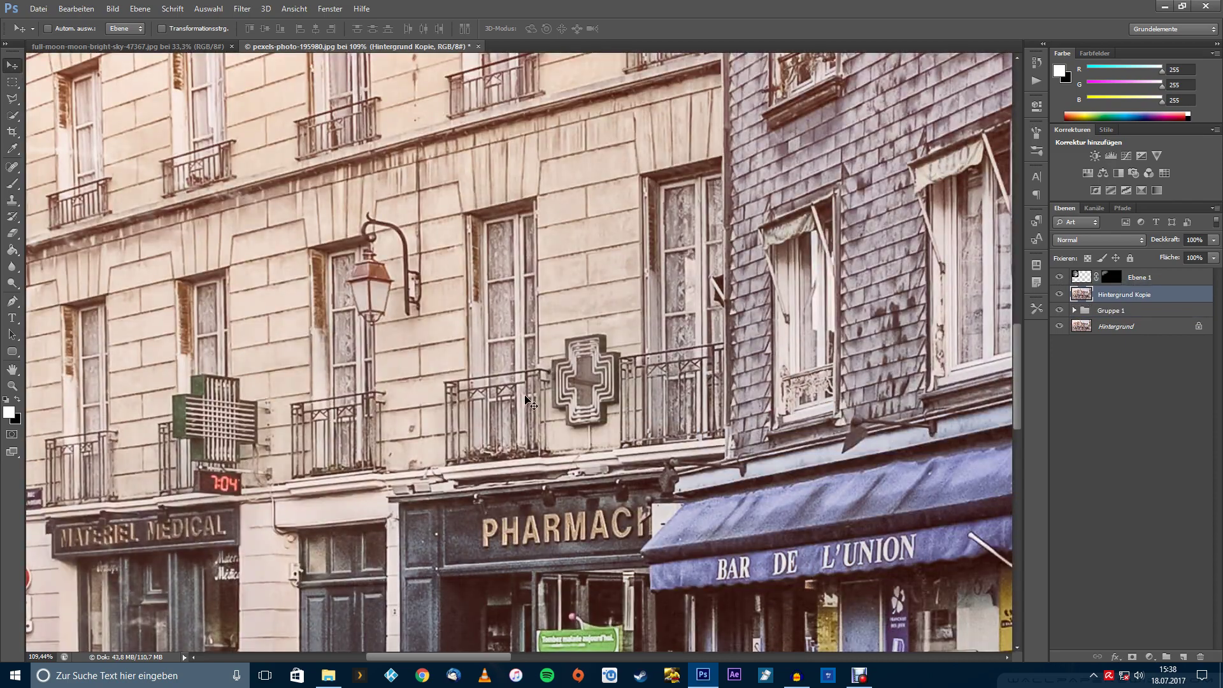
# - Add a layer mask to the copy and fill it black with the Paint Bucket
pyautogui.scroll(-1, 417, 395)
pyautogui.scroll(-1, 418, 394)
pyautogui.scroll(-1, 417, 395)
pyautogui.scroll(-1, 415, 391)
pyautogui.scroll(1, 415, 391)
pyautogui.scroll(1, 411, 382)
pyautogui.scroll(1, 405, 371)
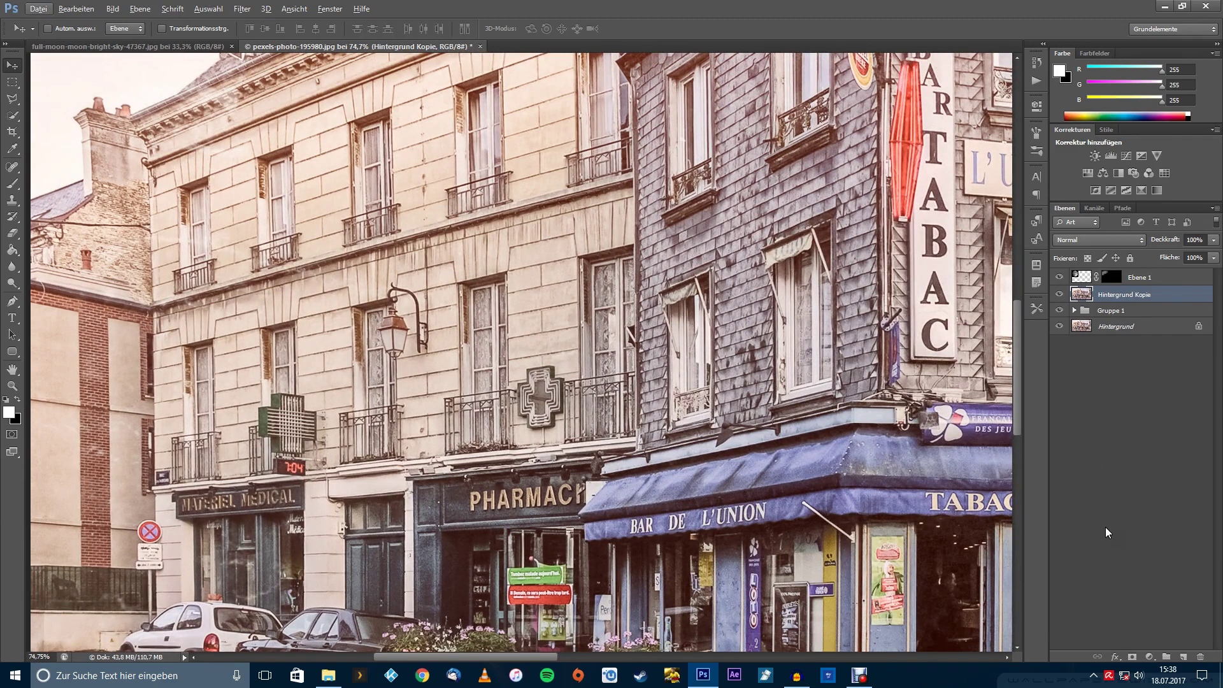
pyautogui.click(1133, 656)
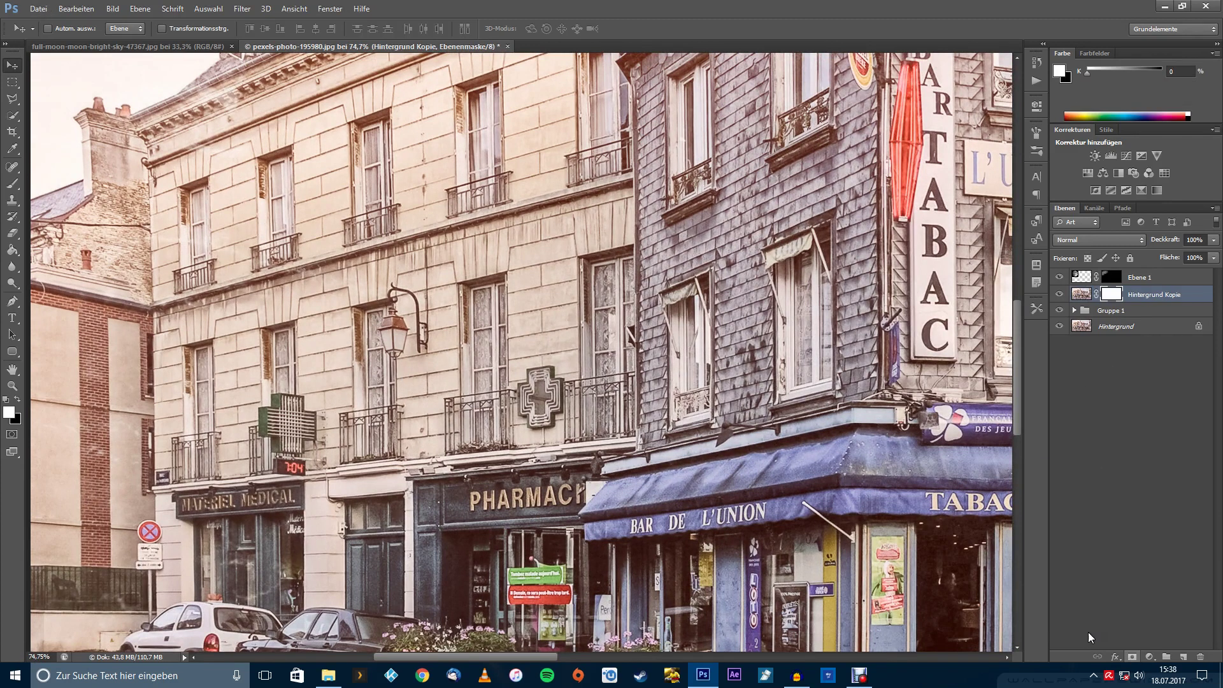
pyautogui.click(17, 401)
pyautogui.click(12, 249)
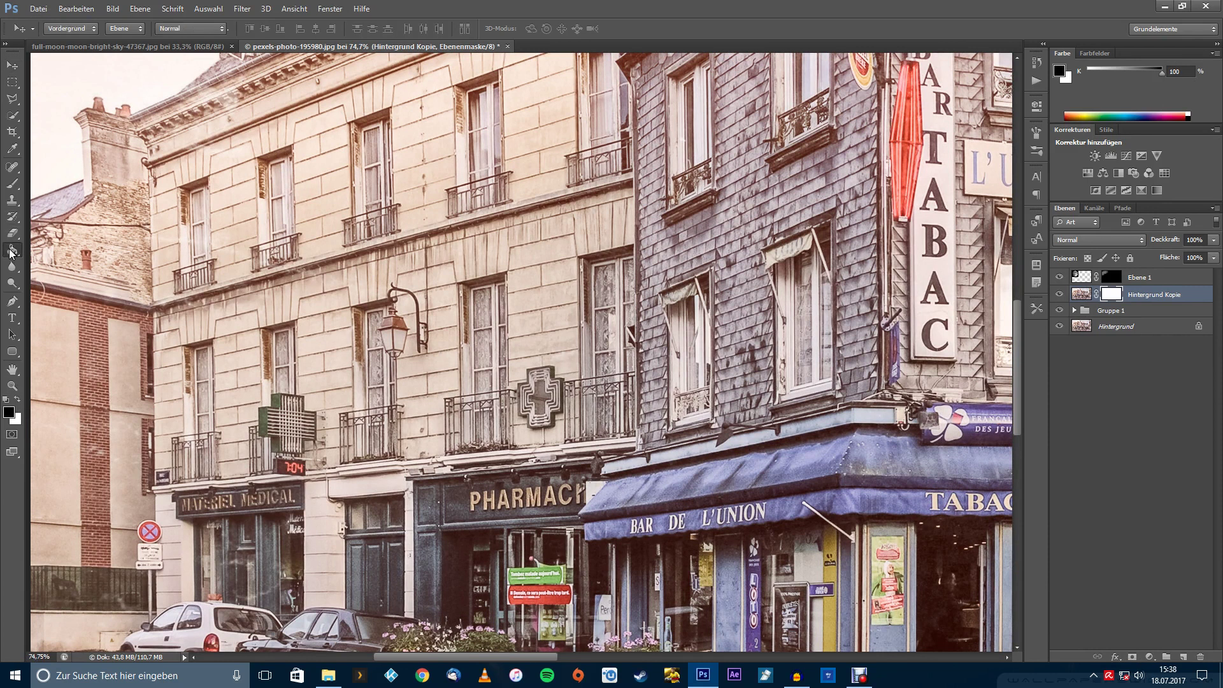
pyautogui.click(518, 358)
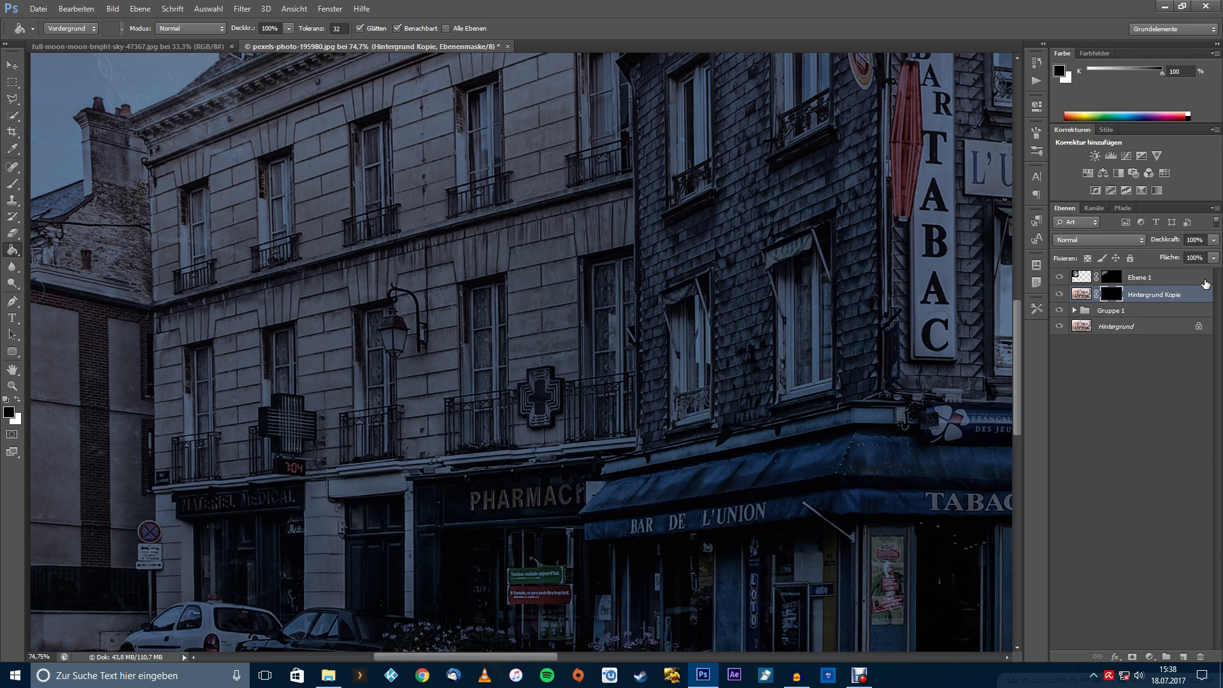
# - Show the photo copy and set a white 255 px brush at 10% flow with reduced opacity
pyautogui.click(1057, 295)
pyautogui.press('b')
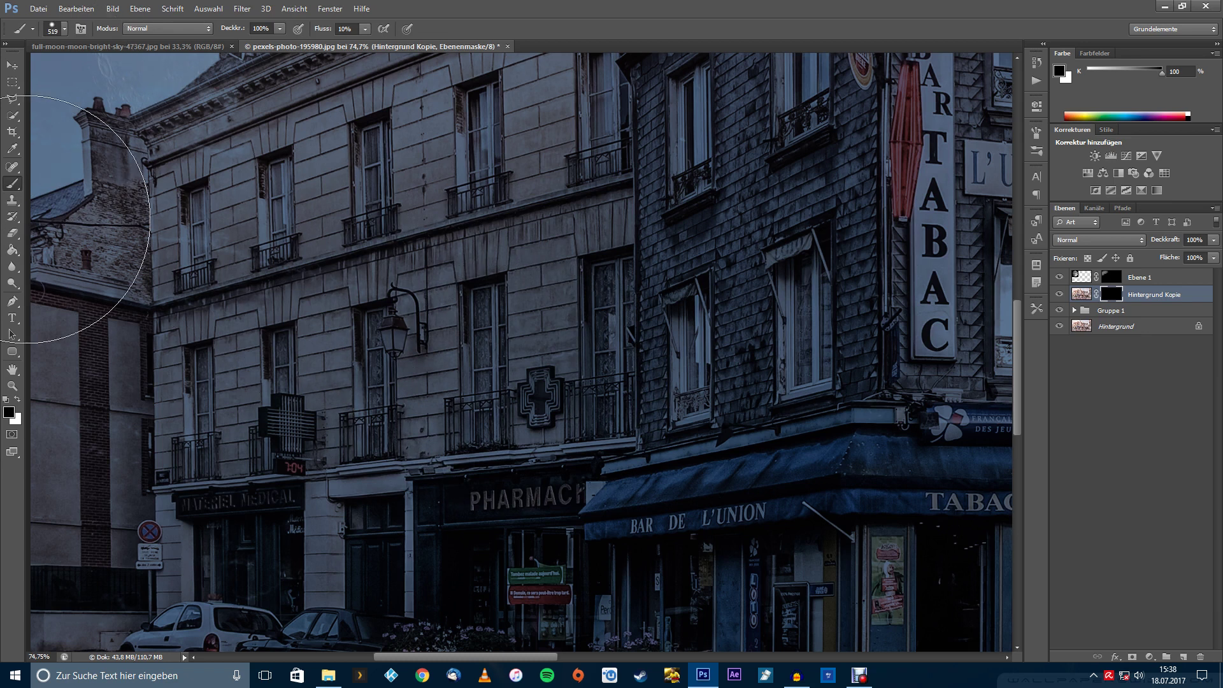
pyautogui.rightClick(12, 184)
pyautogui.click(64, 184)
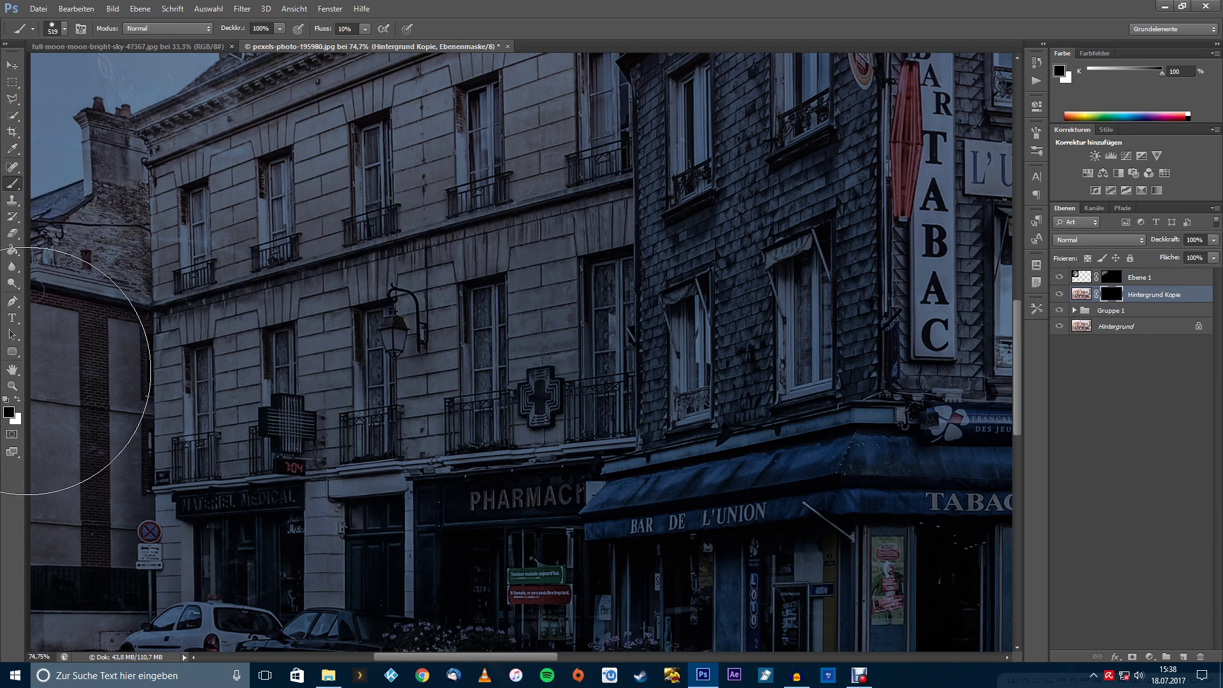
pyautogui.click(18, 399)
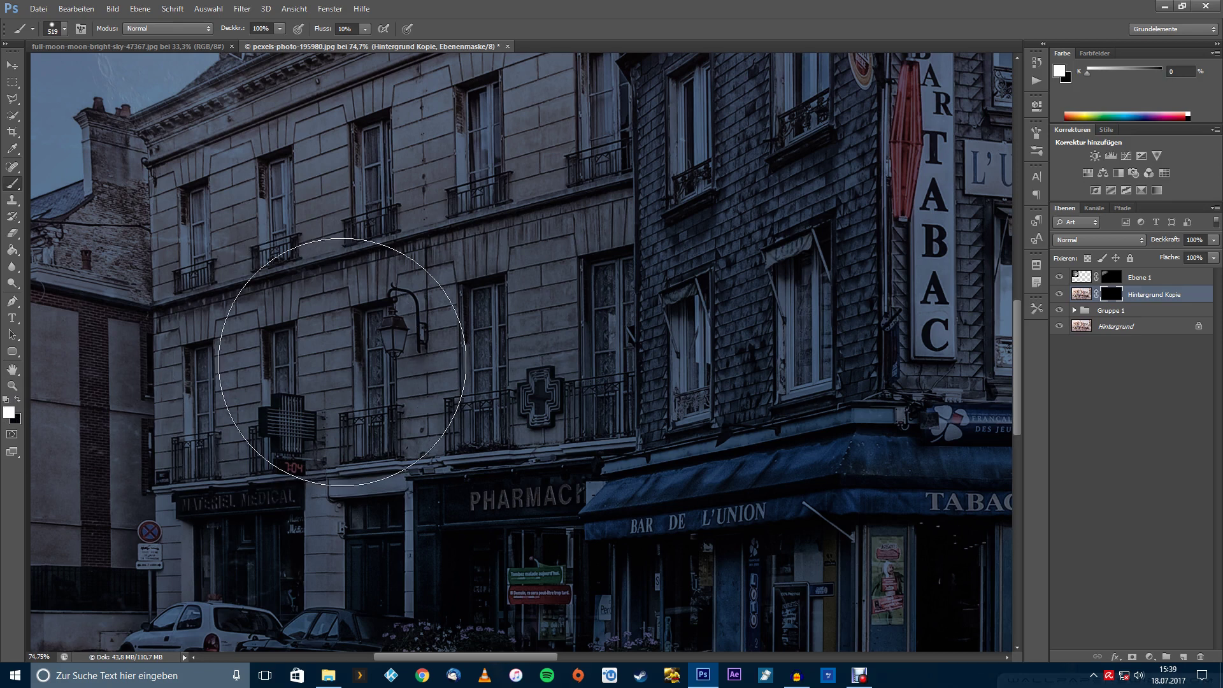
pyautogui.keyDown('alt'); pyautogui.rightClick(385, 369); pyautogui.keyUp('alt')
pyautogui.scroll(-1, 364, 345)
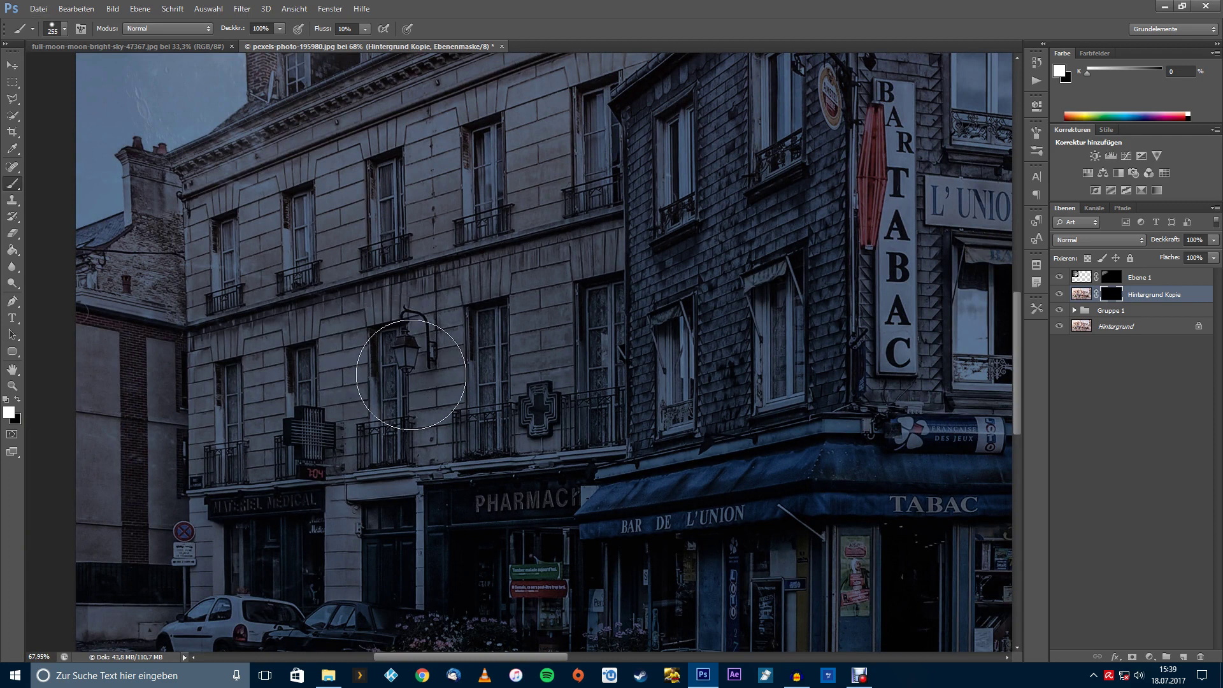
pyautogui.scroll(3, 401, 355)
pyautogui.scroll(4, 414, 356)
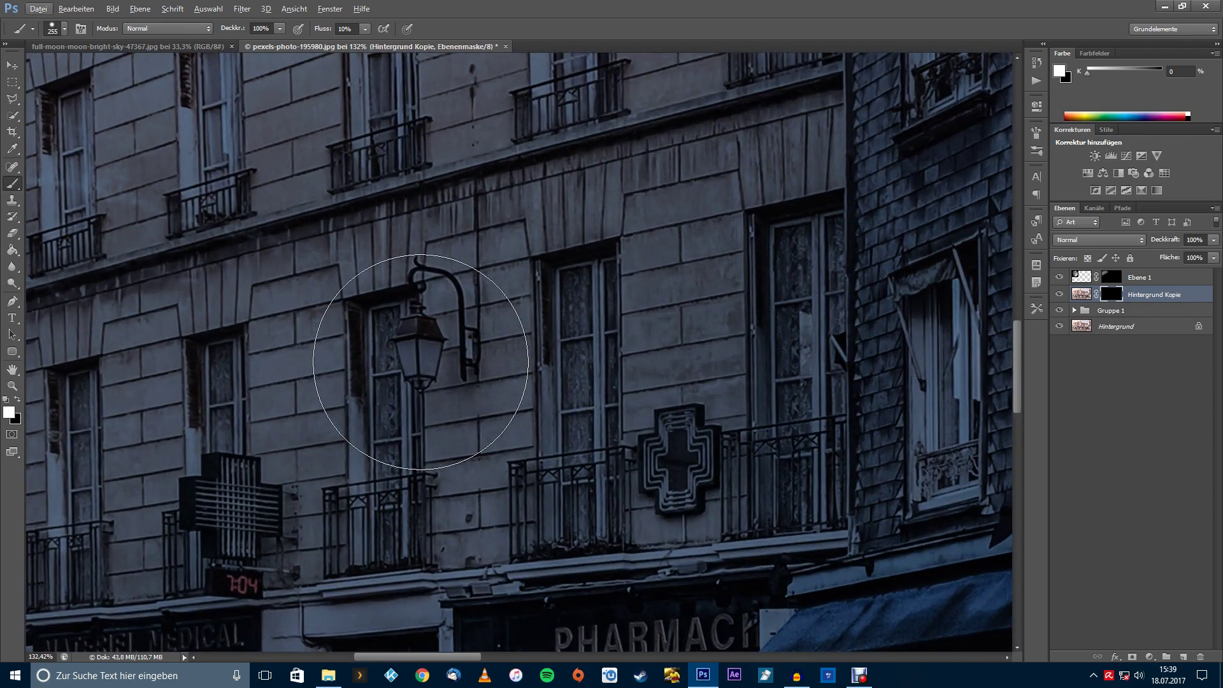
pyautogui.scroll(-2, 417, 344)
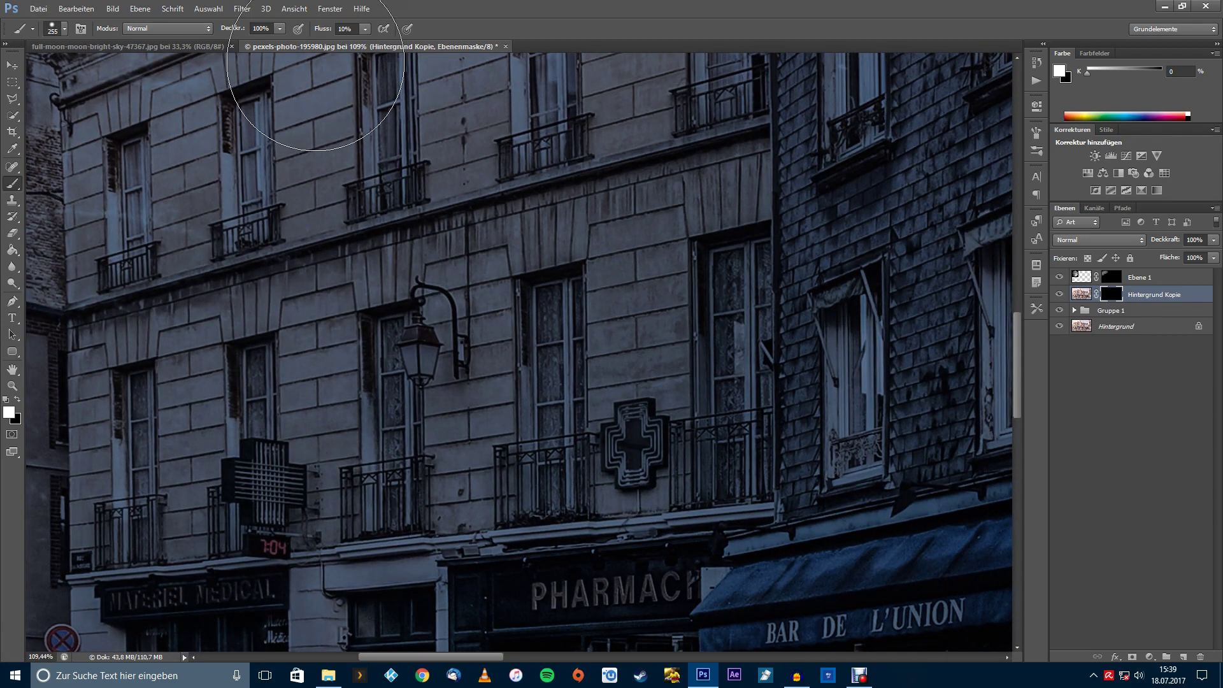
pyautogui.click(324, 35)
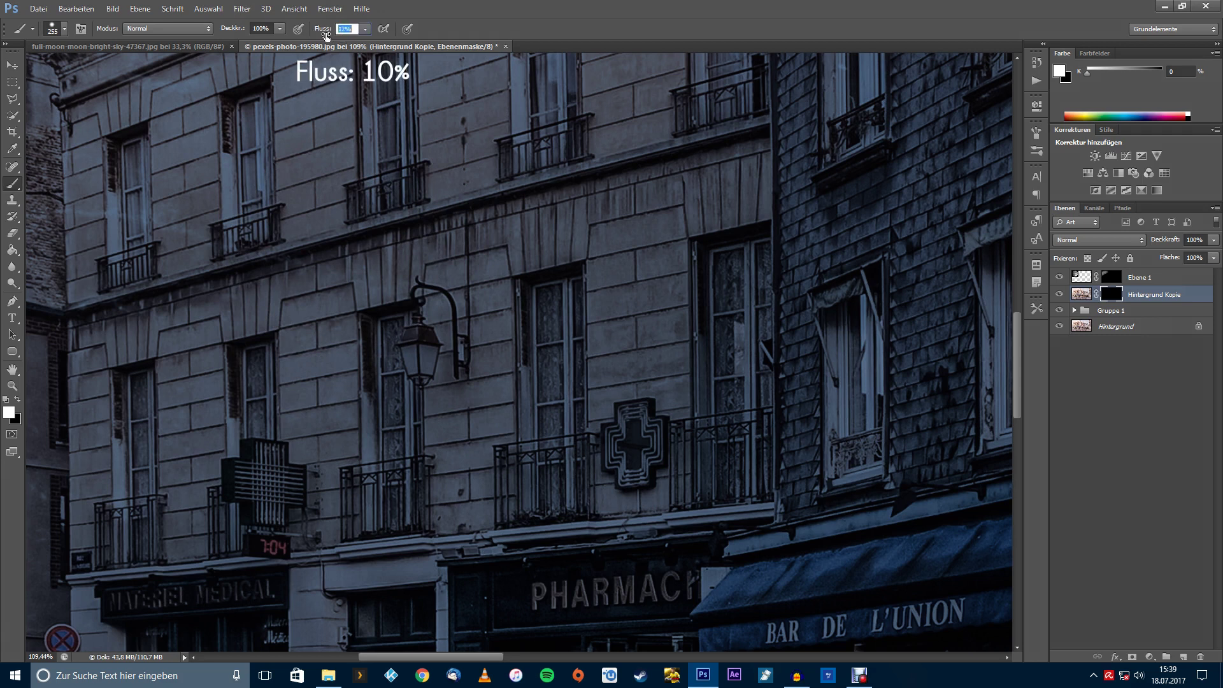
pyautogui.moveTo(237, 31); pyautogui.dragTo(217, 33)
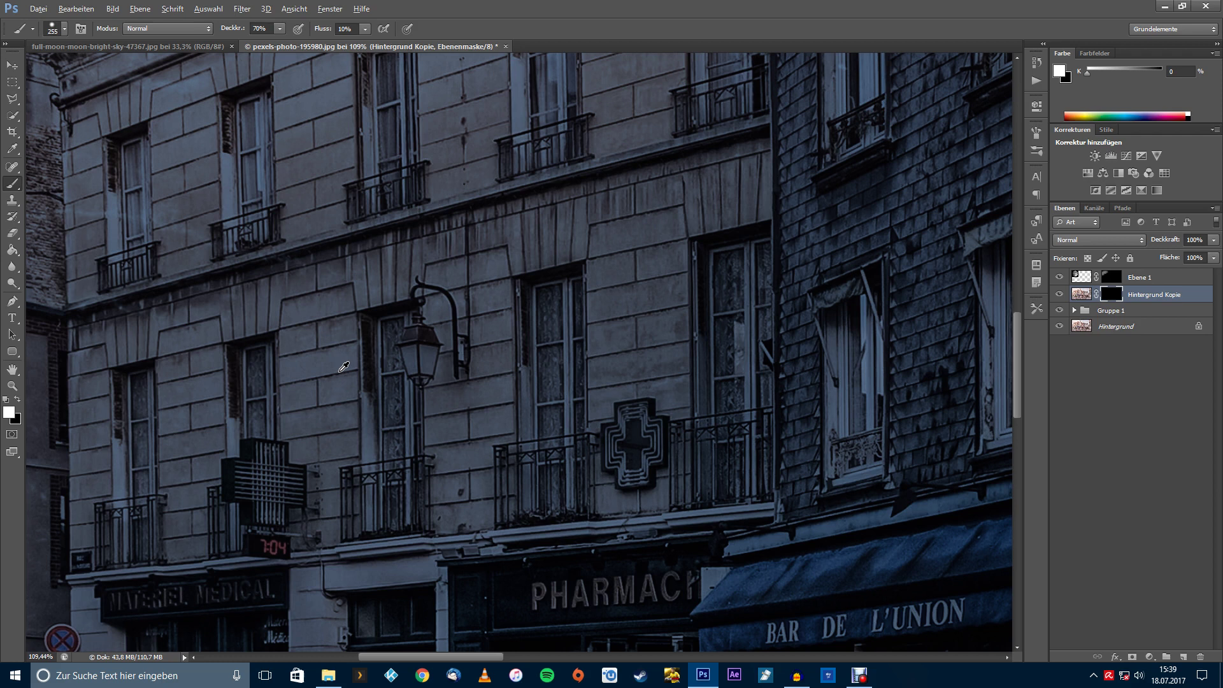
# - Paint a soft glow on the wall and window beside the lamp with a ~127 px brush
pyautogui.moveTo(339, 371)
pyautogui.mouseDown()
pyautogui.moveTo(325, 356)
pyautogui.moveTo(322, 155)
pyautogui.moveTo(324, 301)
pyautogui.moveTo(303, 324)
pyautogui.moveTo(305, 358)
pyautogui.moveTo(309, 320)
pyautogui.mouseUp()
pyautogui.moveTo(376, 349)
pyautogui.mouseDown()
pyautogui.moveTo(353, 363)
pyautogui.moveTo(466, 330)
pyautogui.moveTo(468, 355)
pyautogui.mouseUp()
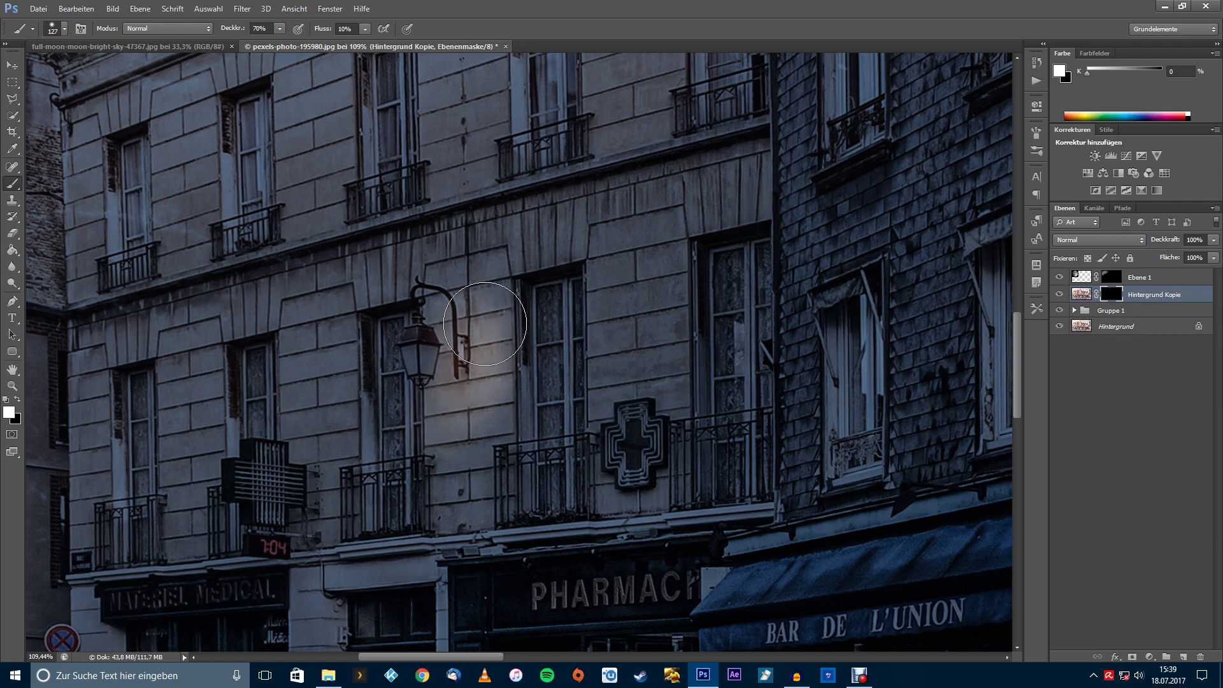
pyautogui.moveTo(484, 323)
pyautogui.mouseDown()
pyautogui.moveTo(494, 370)
pyautogui.moveTo(449, 431)
pyautogui.moveTo(499, 347)
pyautogui.moveTo(442, 300)
pyautogui.moveTo(355, 353)
pyautogui.moveTo(339, 399)
pyautogui.mouseUp()
pyautogui.moveTo(371, 440)
pyautogui.mouseDown()
pyautogui.moveTo(378, 481)
pyautogui.moveTo(512, 383)
pyautogui.moveTo(360, 395)
pyautogui.mouseUp()
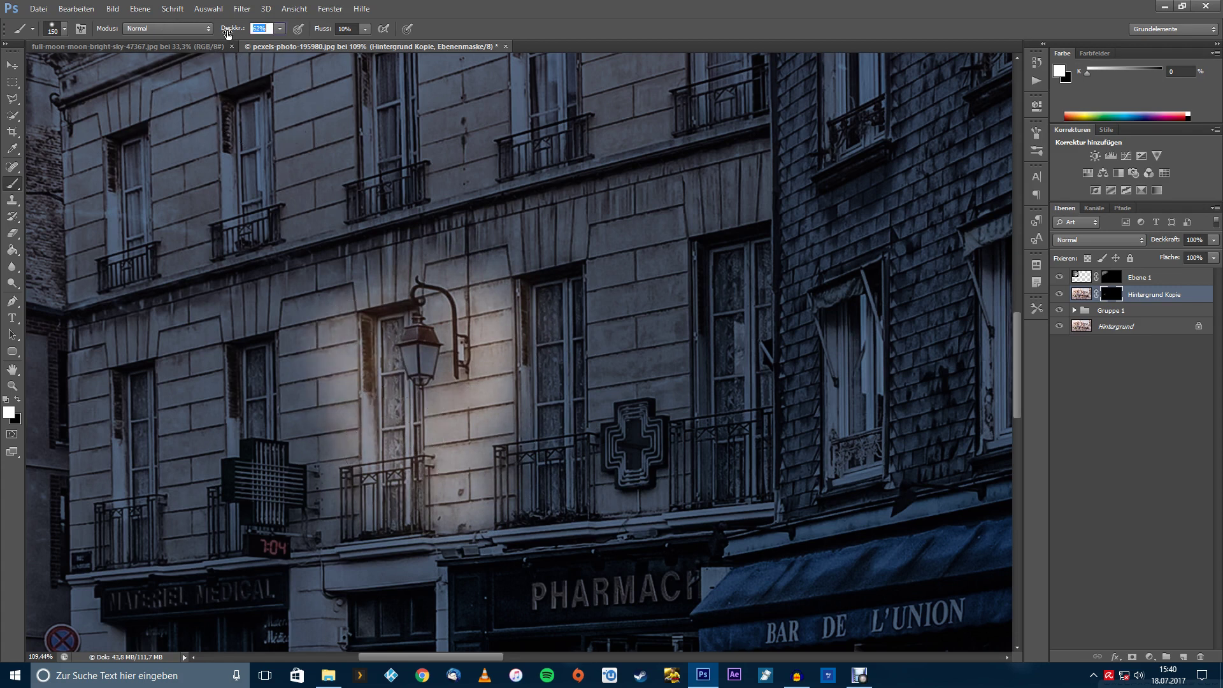
# - Brighten the wall below the lamp toward the cross, then around the lamp at 100% opacity
pyautogui.moveTo(215, 33); pyautogui.dragTo(213, 33)
pyautogui.keyDown('alt'); pyautogui.rightClick(315, 335); pyautogui.keyUp('alt')
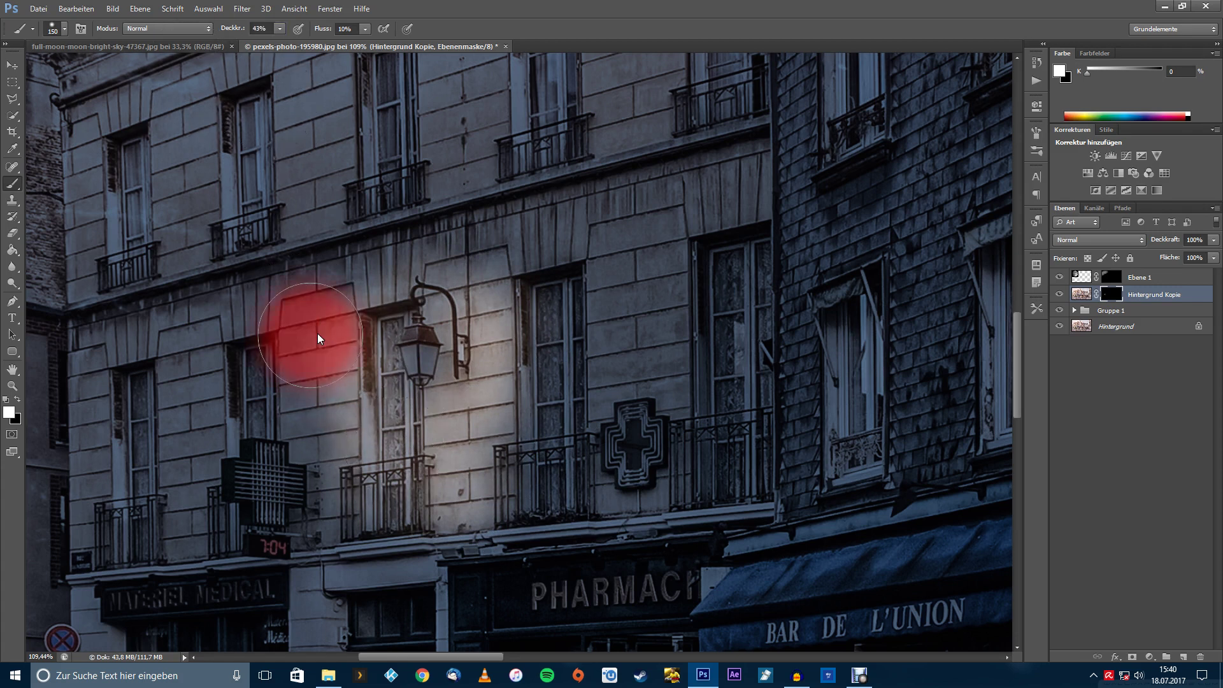
pyautogui.moveTo(315, 376)
pyautogui.mouseDown()
pyautogui.moveTo(295, 445)
pyautogui.moveTo(343, 559)
pyautogui.moveTo(495, 257)
pyautogui.moveTo(299, 520)
pyautogui.mouseUp()
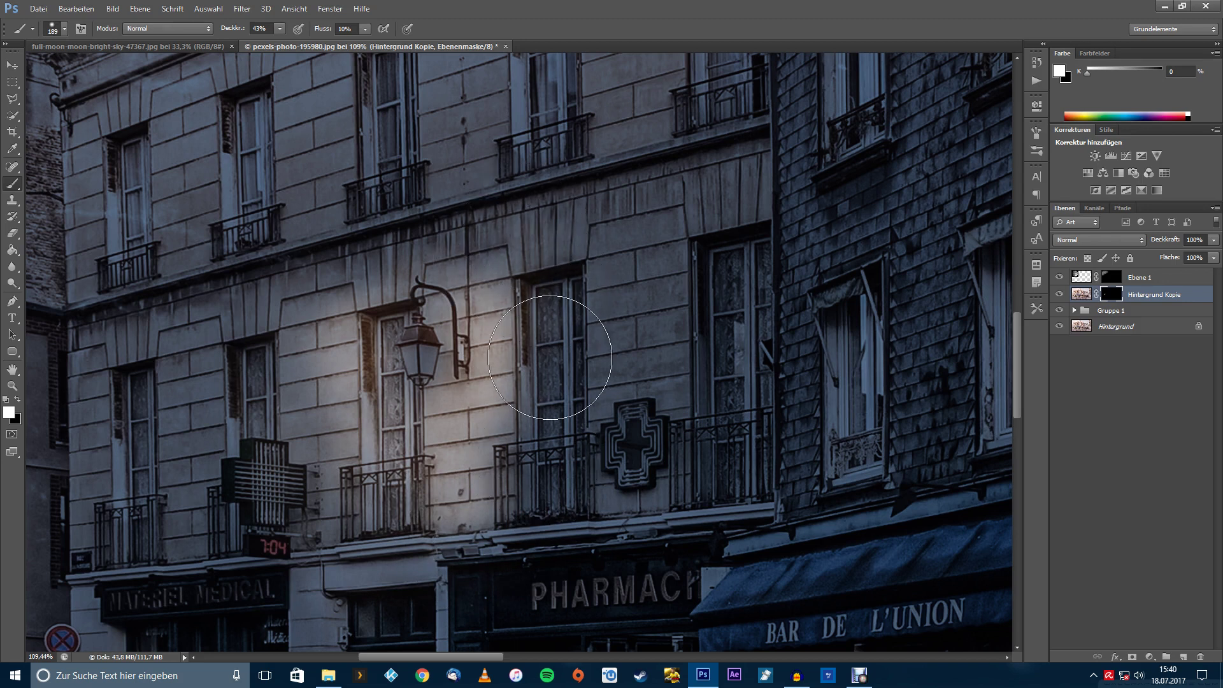
pyautogui.moveTo(379, 450); pyautogui.dragTo(352, 453)
pyautogui.press('0')
pyautogui.moveTo(453, 384)
pyautogui.mouseDown()
pyautogui.moveTo(422, 388)
pyautogui.moveTo(447, 400)
pyautogui.moveTo(463, 368)
pyautogui.mouseUp()
pyautogui.moveTo(457, 325); pyautogui.dragTo(464, 361)
# - Paint more glow below the lamp with a 97 px brush at 74% opacity
pyautogui.keyDown('alt'); pyautogui.rightClick(461, 364); pyautogui.keyUp('alt')
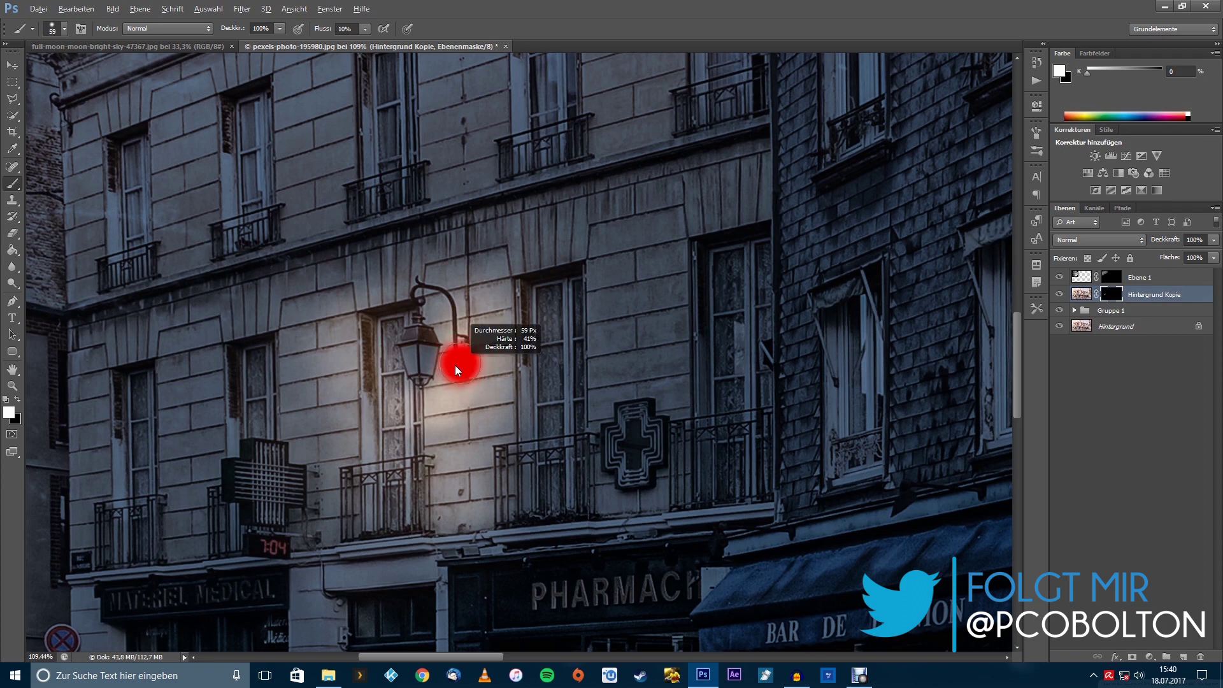
pyautogui.moveTo(233, 30); pyautogui.dragTo(216, 30)
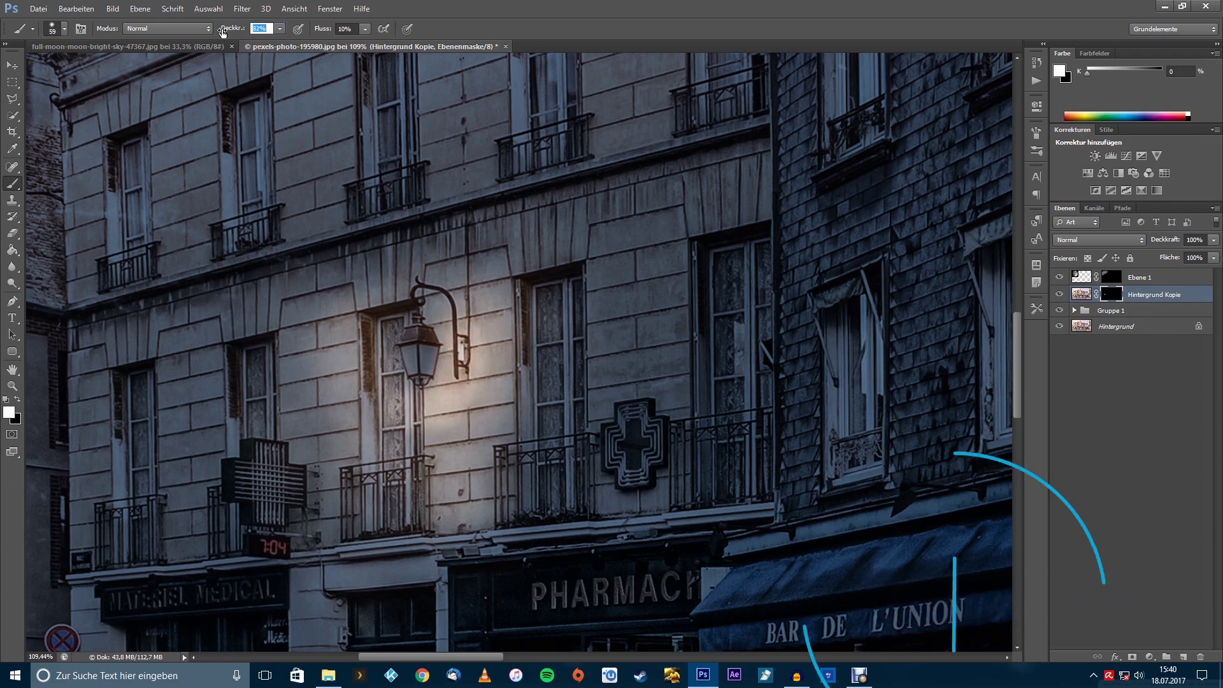
pyautogui.write('68')
pyautogui.keyDown('alt'); pyautogui.rightClick(382, 350); pyautogui.keyUp('alt')
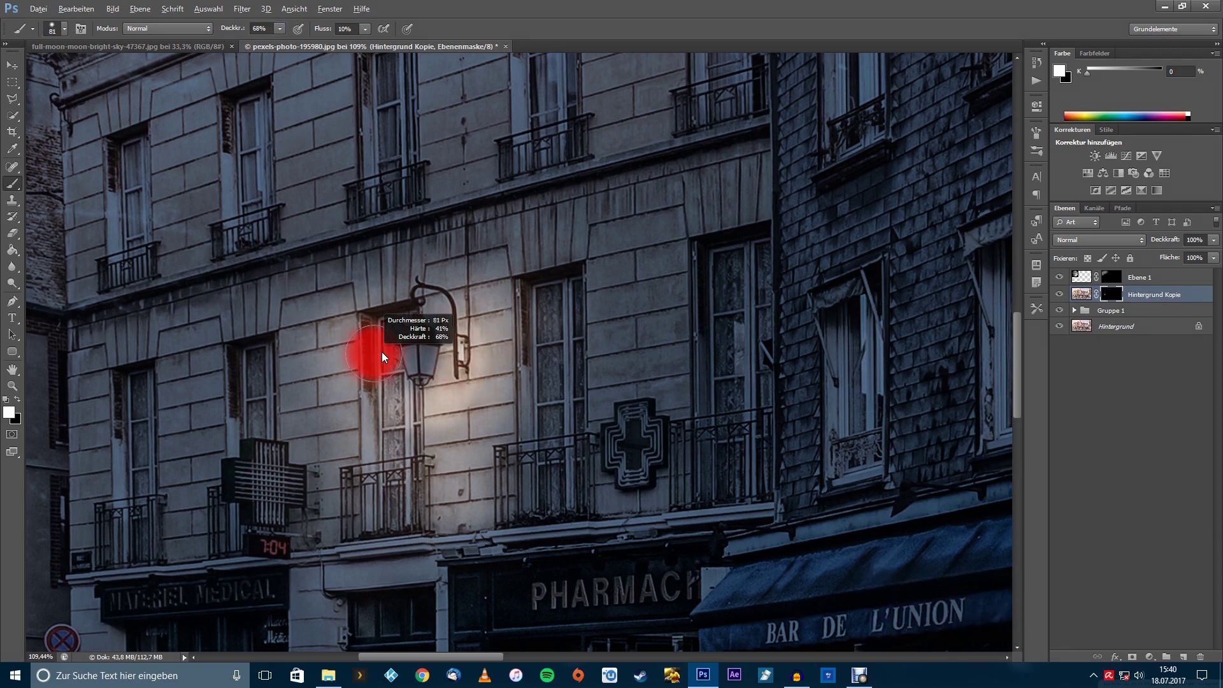
pyautogui.keyDown('alt'); pyautogui.rightClick(387, 350); pyautogui.keyUp('alt')
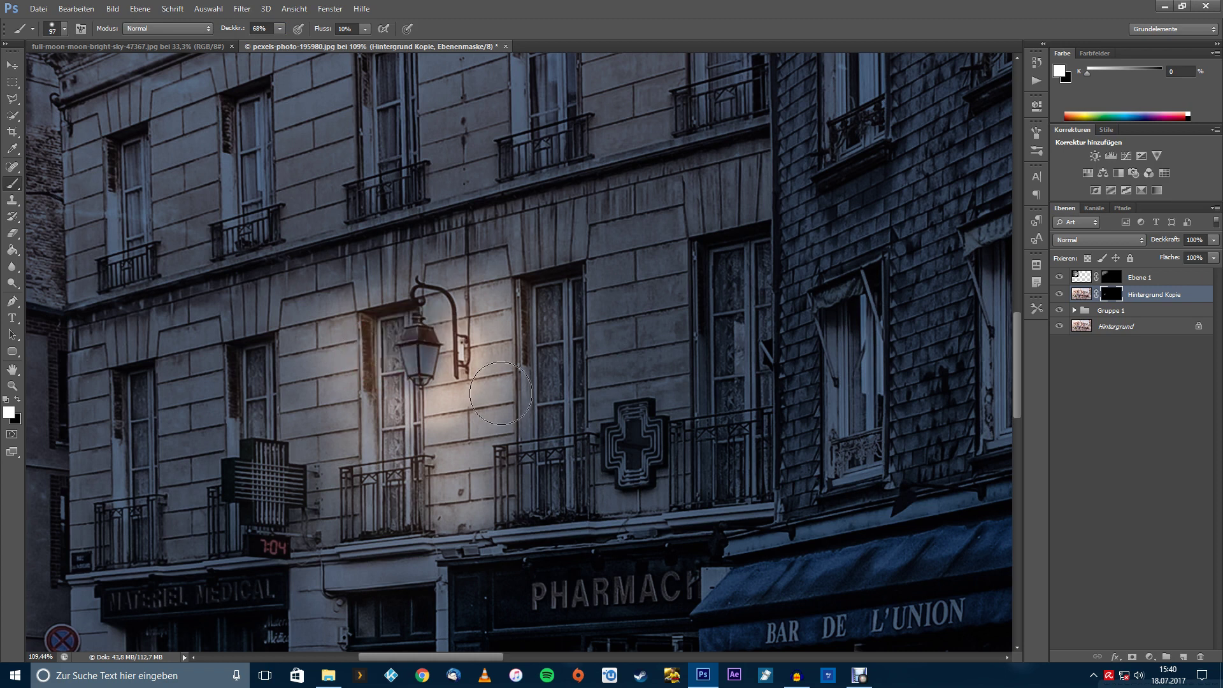
pyautogui.moveTo(459, 356)
pyautogui.mouseDown()
pyautogui.moveTo(423, 407)
pyautogui.moveTo(418, 382)
pyautogui.moveTo(469, 297)
pyautogui.moveTo(468, 407)
pyautogui.moveTo(310, 392)
pyautogui.mouseUp()
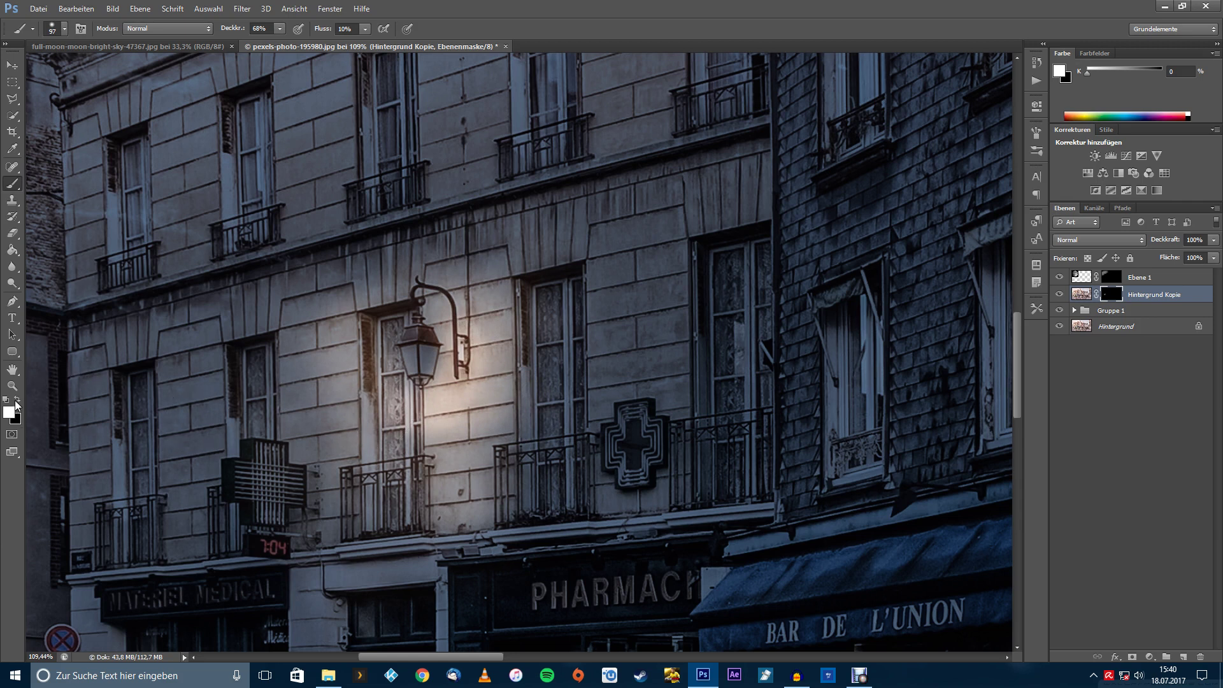
pyautogui.moveTo(344, 357); pyautogui.dragTo(367, 357)
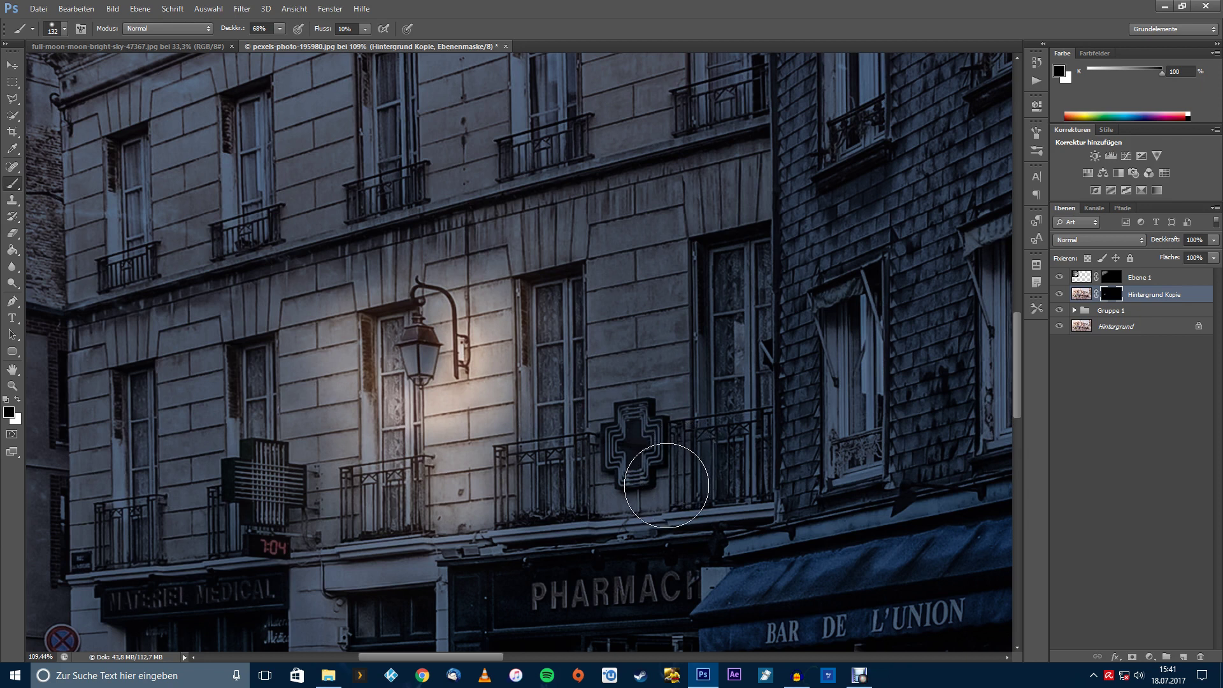
# - Add a Fotofilter adjustment layer clipped to the Hintergrund Kopie layer
pyautogui.click(1149, 656)
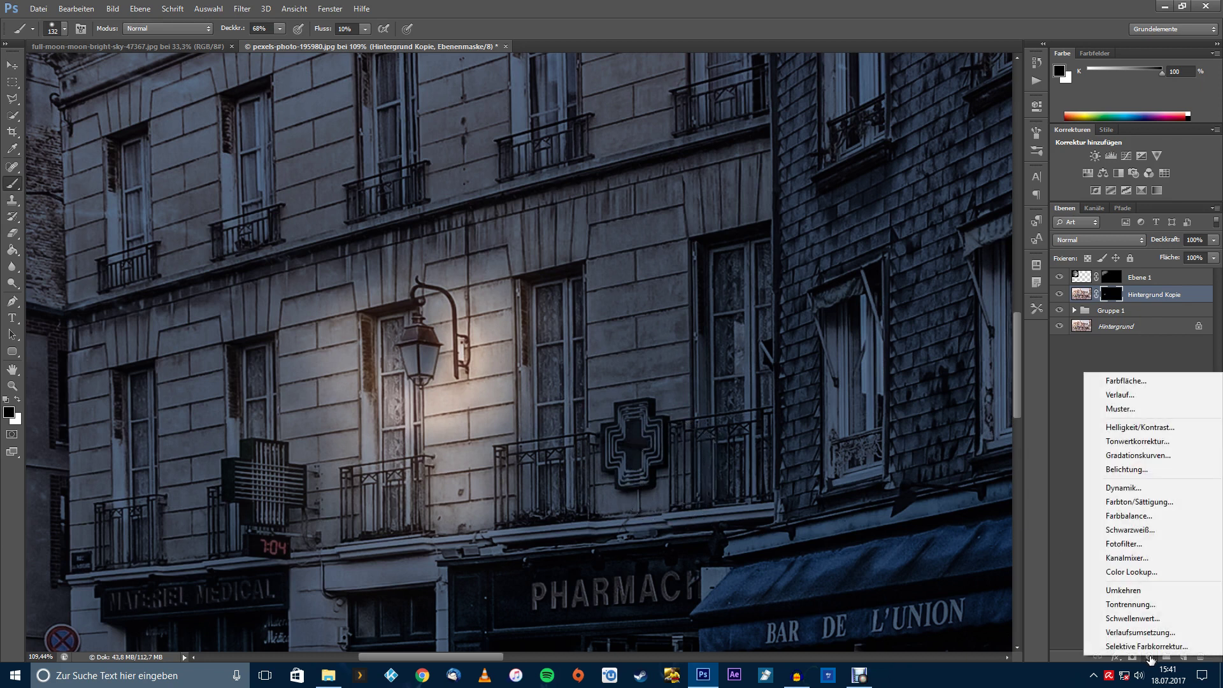
pyautogui.click(1124, 544)
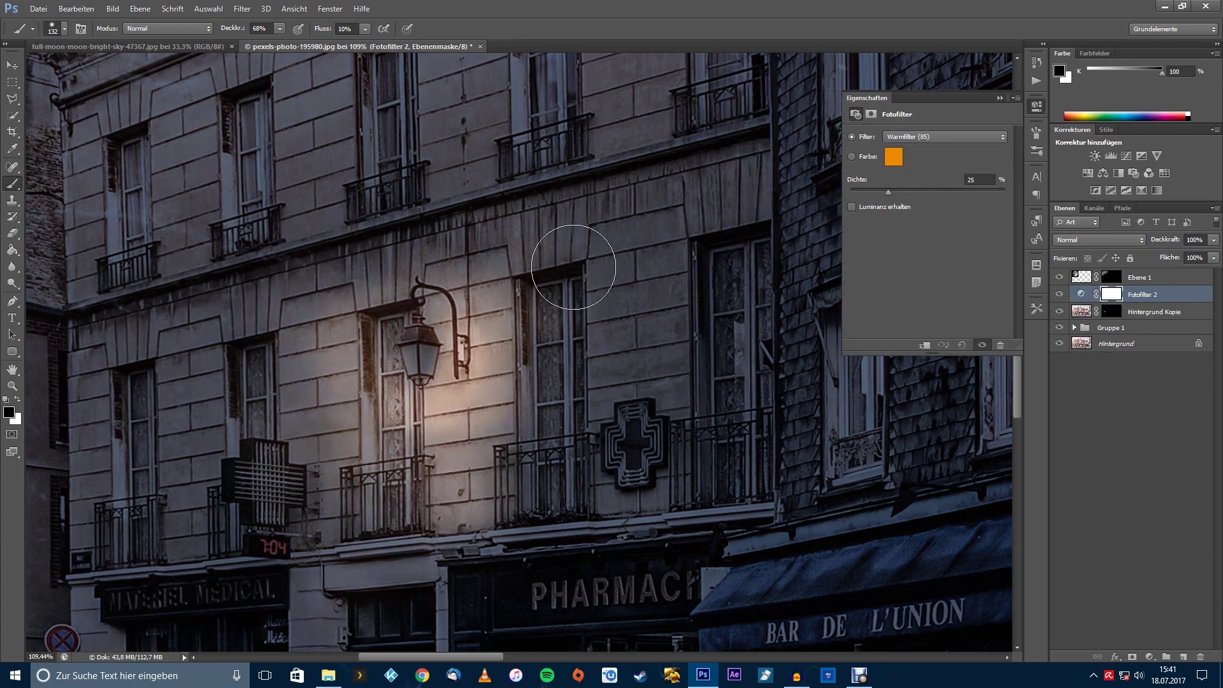
pyautogui.scroll(-3, 573, 267)
pyautogui.scroll(-2, 542, 280)
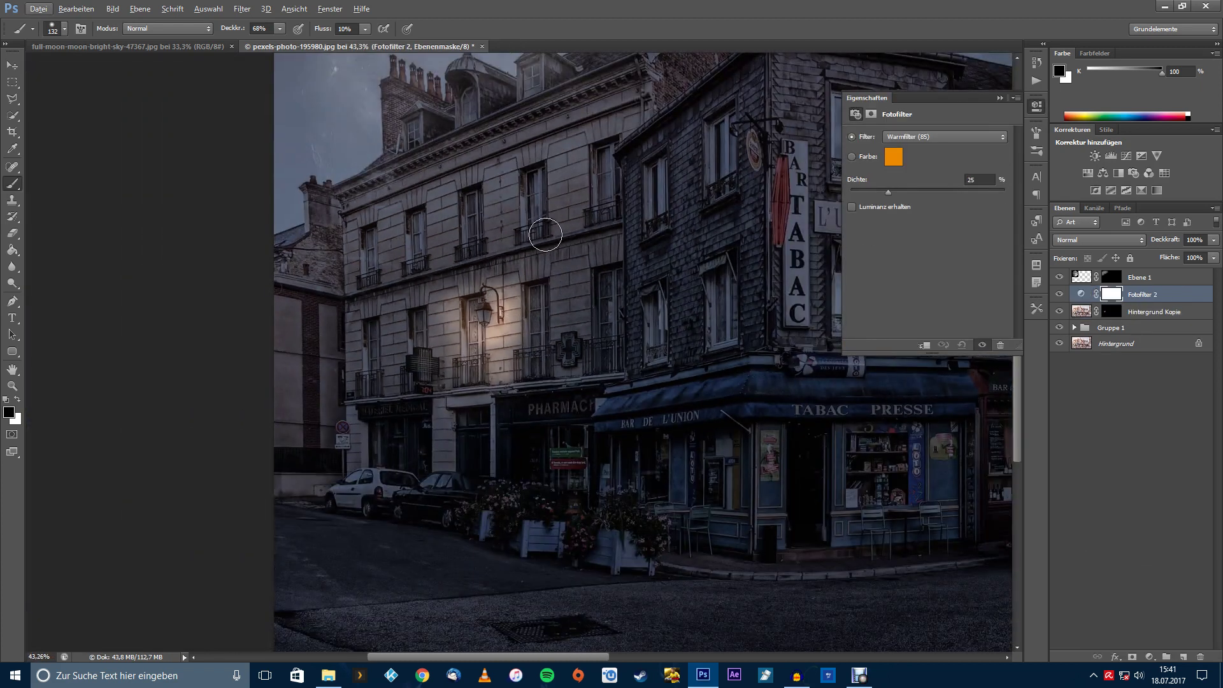
pyautogui.click(924, 347)
pyautogui.scroll(3, 474, 319)
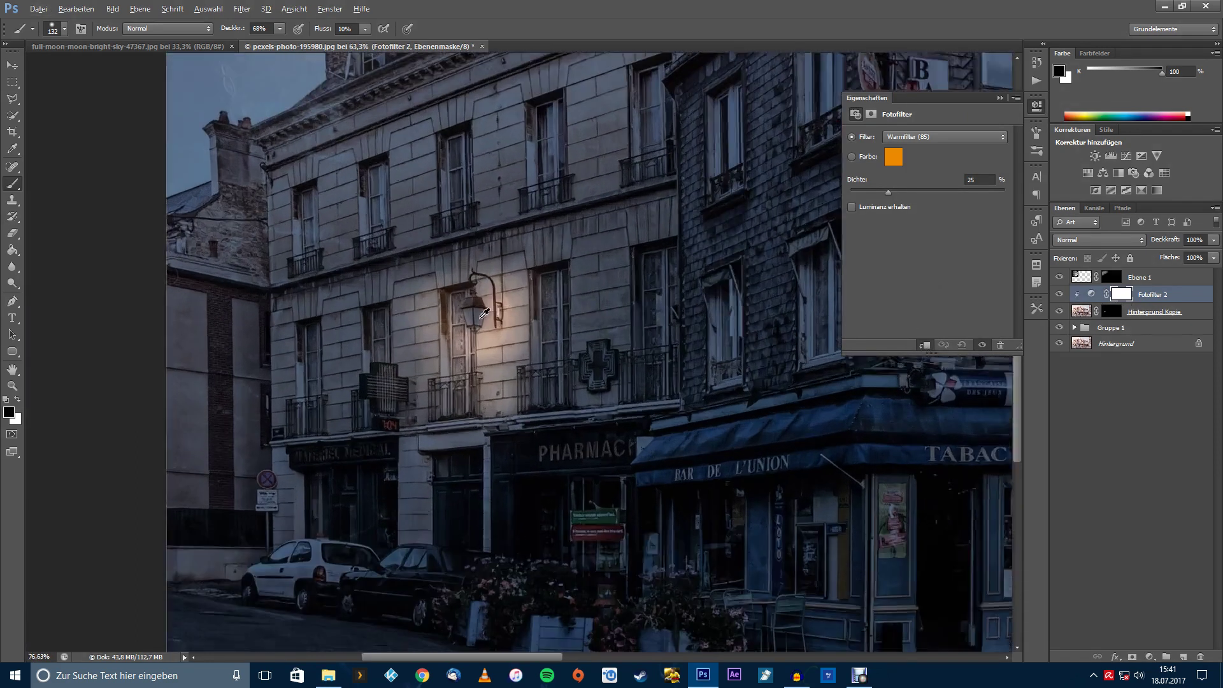
pyautogui.scroll(3, 474, 319)
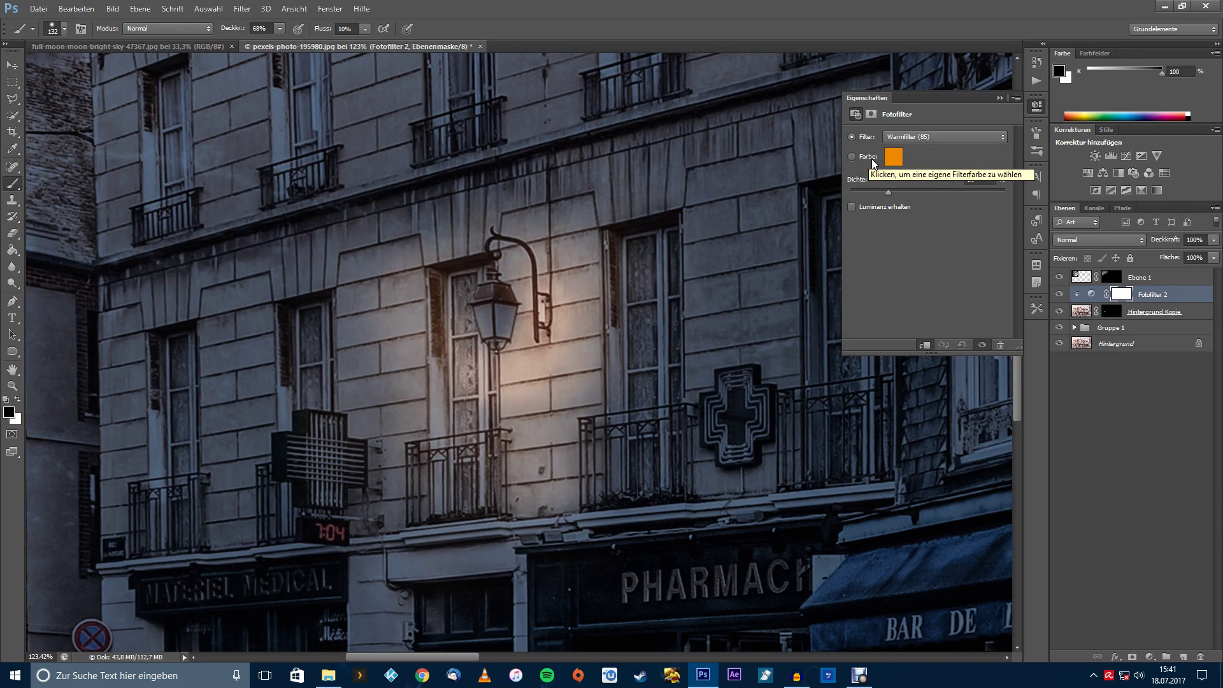
# - Keep Warmfilter (85), raise density to 80% and enable Luminanz erhalten
pyautogui.click(914, 137)
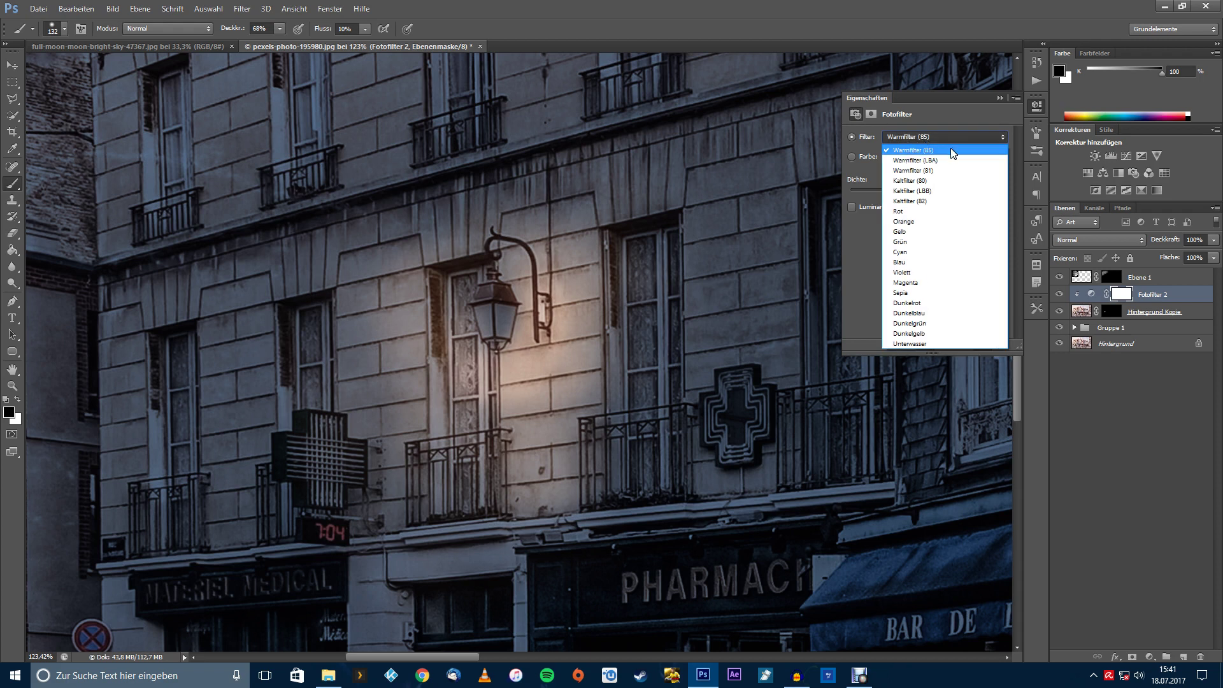
pyautogui.click(900, 151)
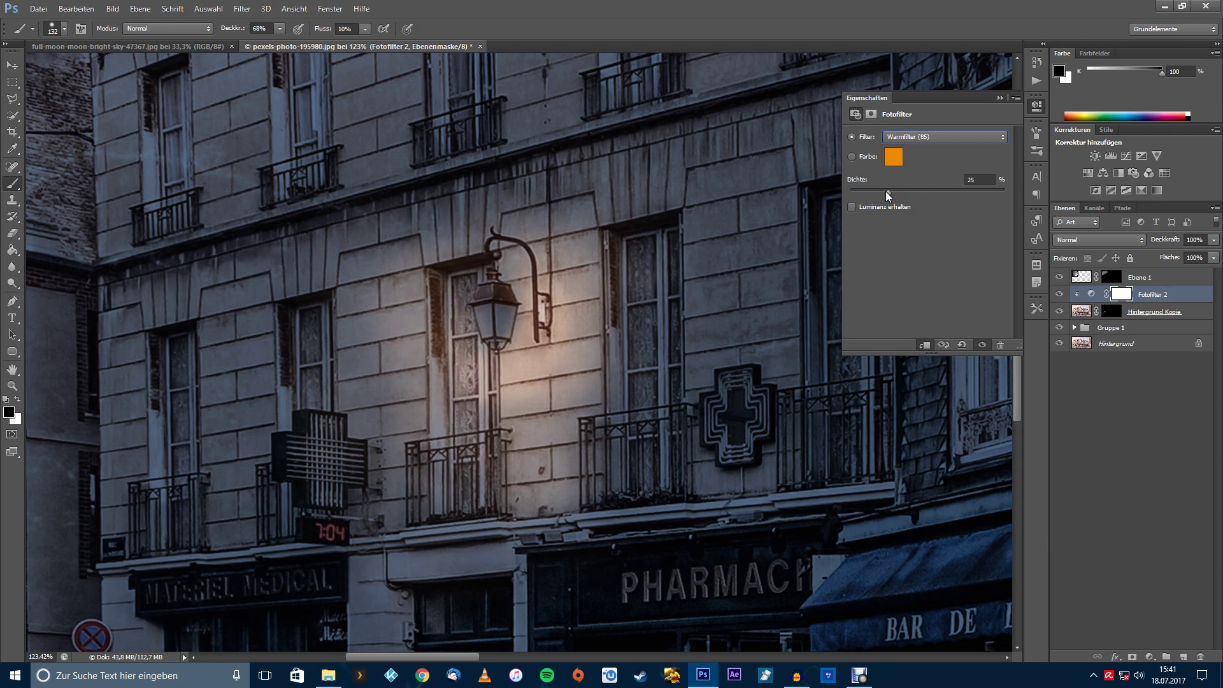
pyautogui.moveTo(900, 192); pyautogui.dragTo(968, 192)
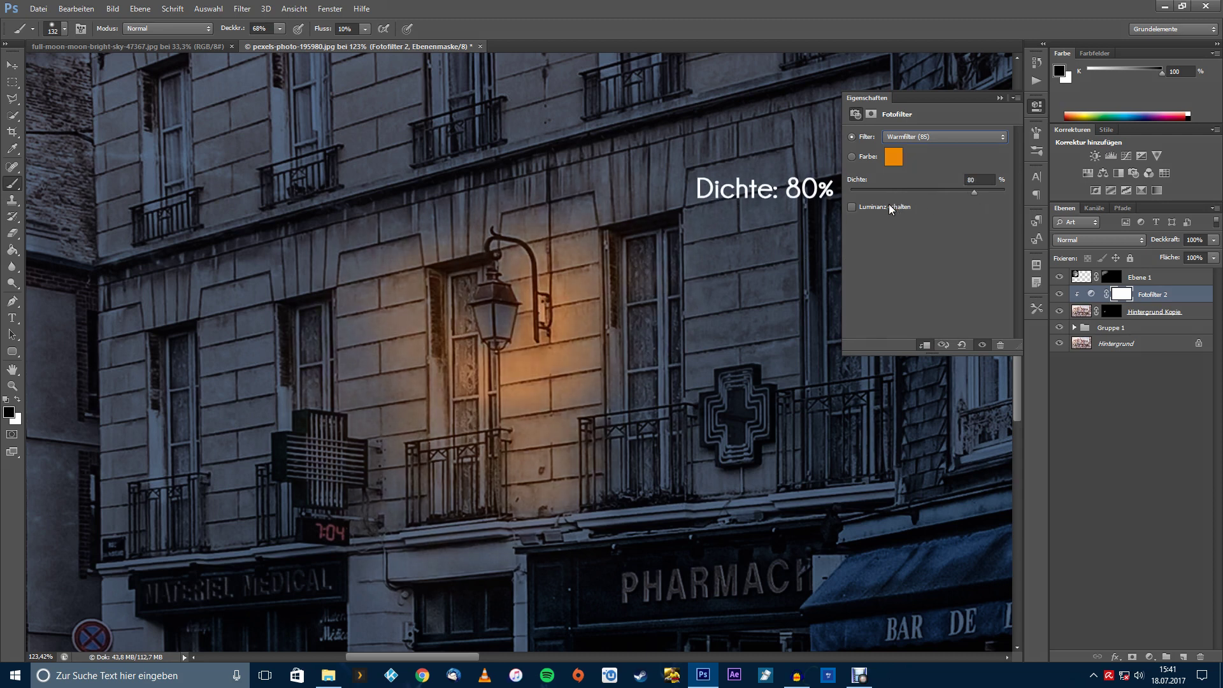
pyautogui.click(852, 207)
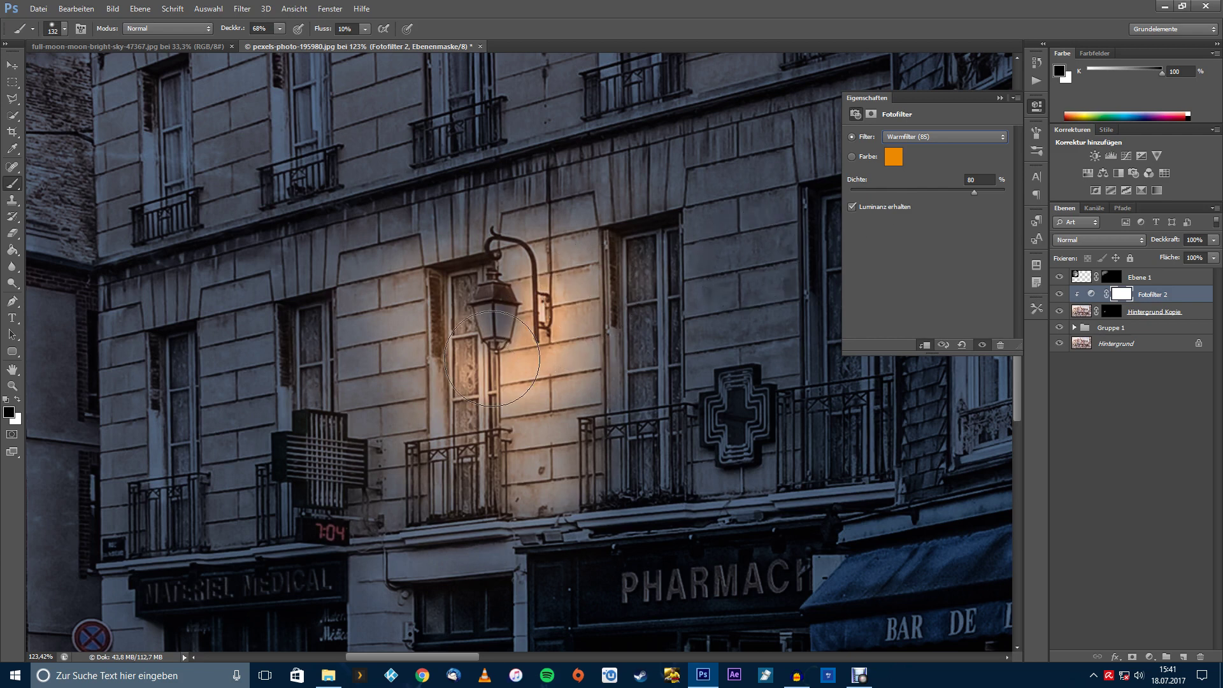
pyautogui.click(1036, 106)
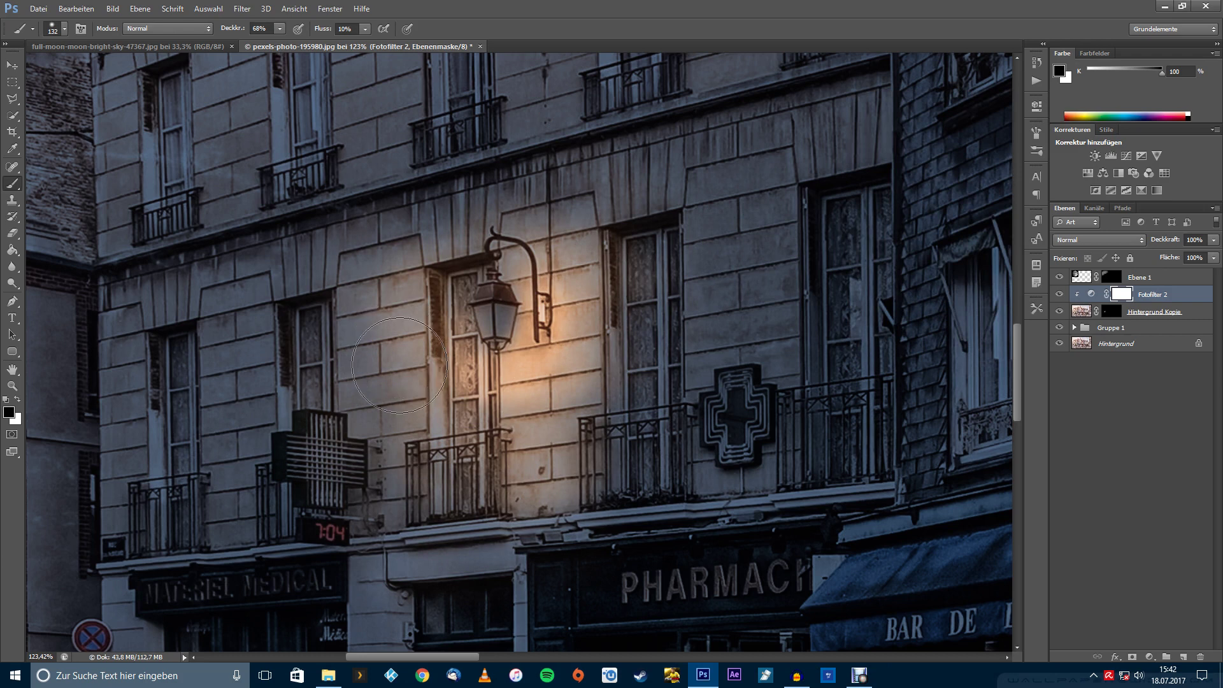
# - Paint white on Hintergrund Kopie's mask to warm the wall left of the lamp window
pyautogui.click(1111, 312)
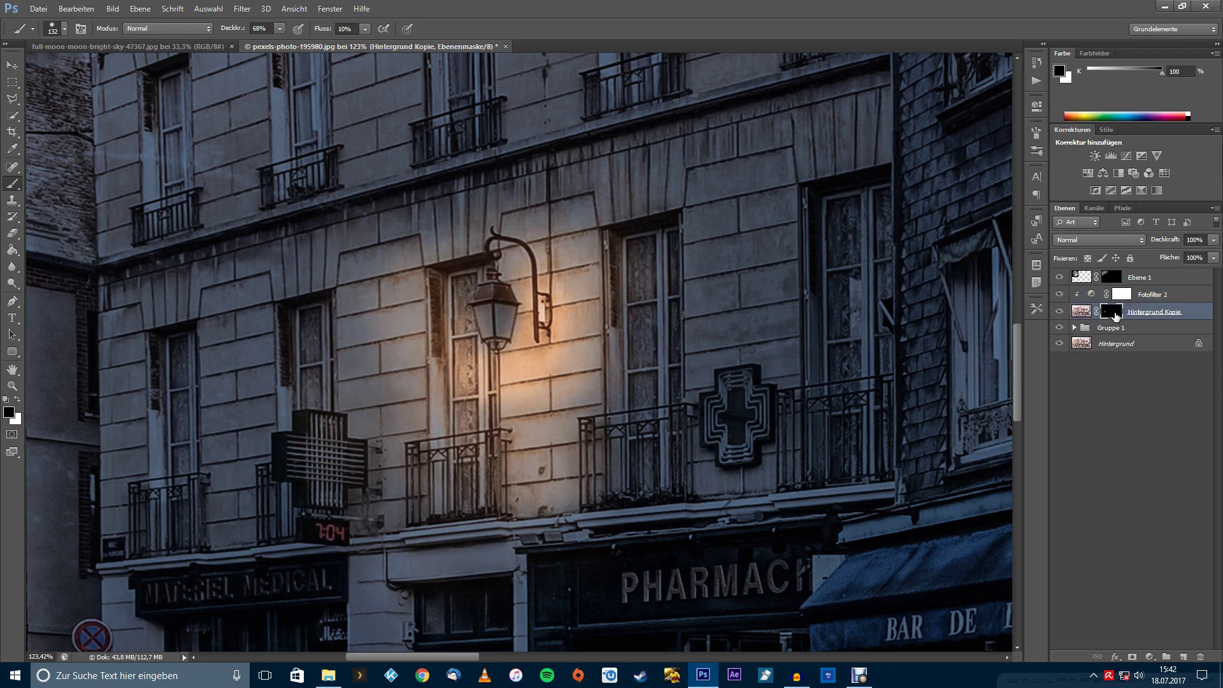
pyautogui.moveTo(382, 351); pyautogui.dragTo(399, 427)
pyautogui.click(17, 399)
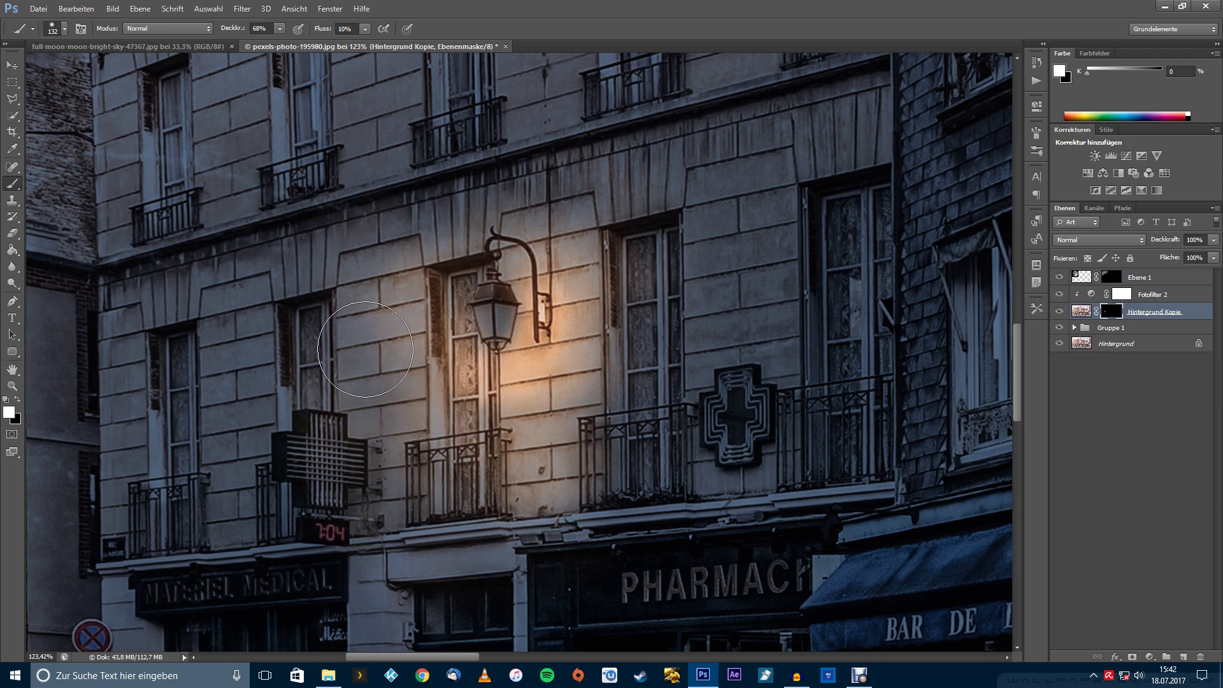
pyautogui.moveTo(437, 268)
pyautogui.mouseDown()
pyautogui.moveTo(377, 468)
pyautogui.moveTo(603, 466)
pyautogui.moveTo(625, 331)
pyautogui.moveTo(435, 412)
pyautogui.mouseUp()
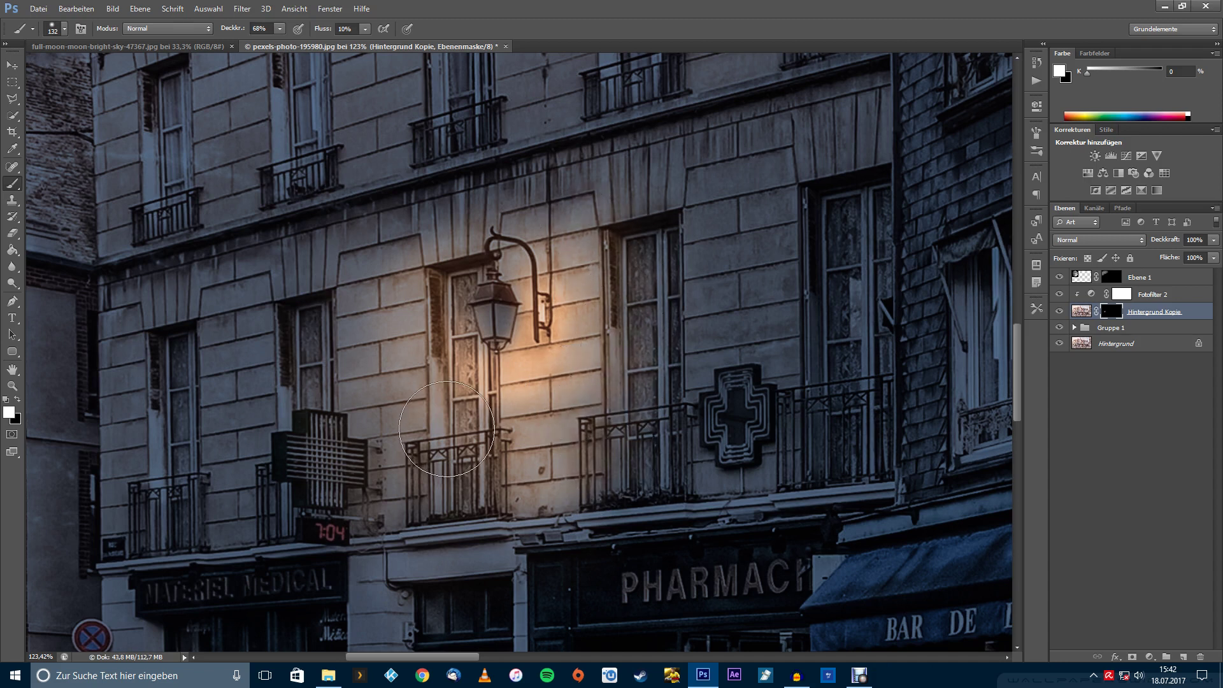
pyautogui.scroll(-3, 435, 412)
pyautogui.scroll(2, 525, 278)
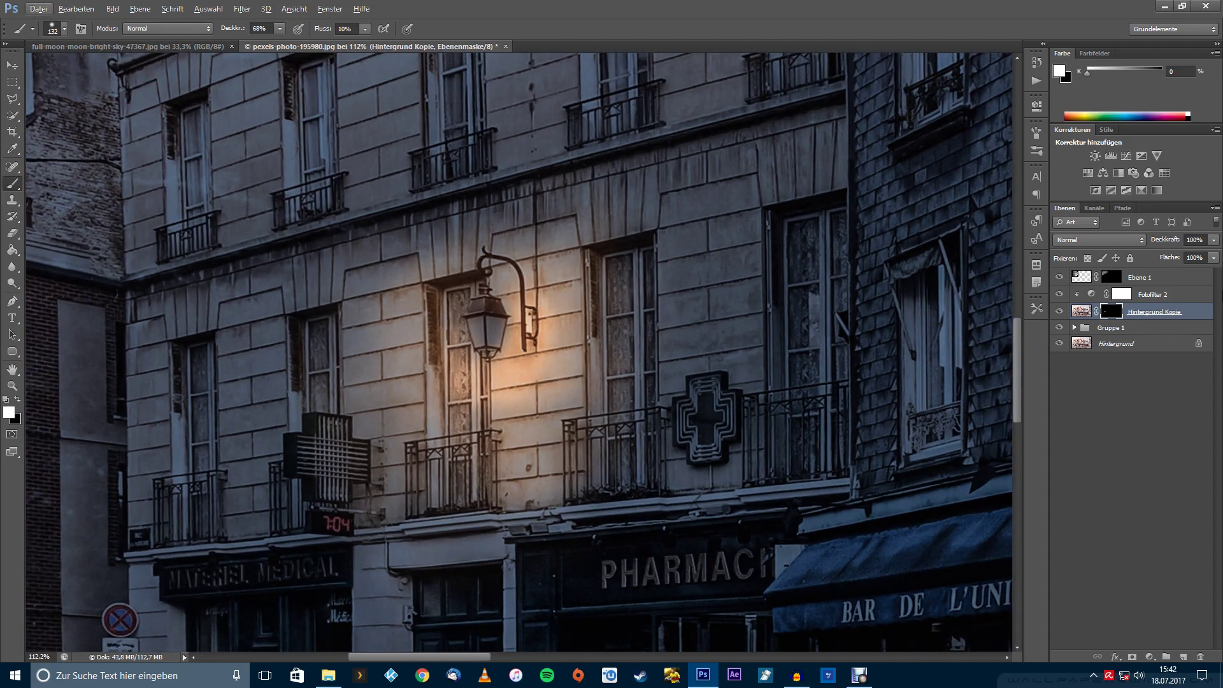
pyautogui.click(1182, 299)
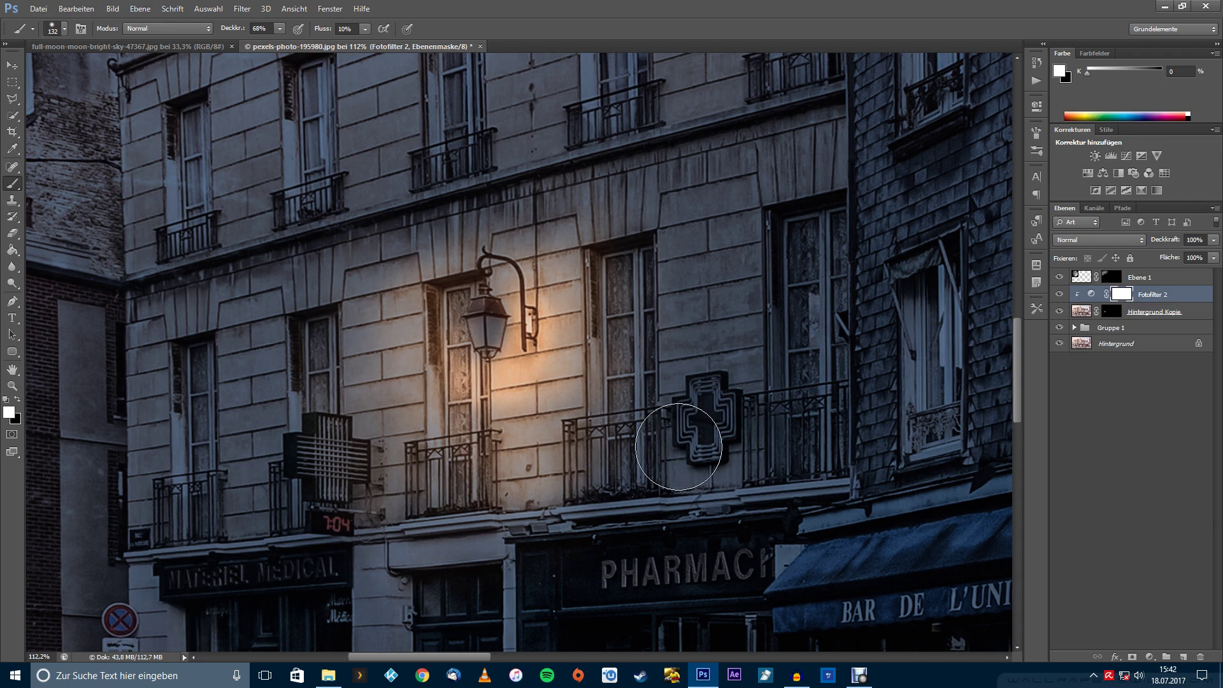
# - Add a Gradationskurven adjustment layer clipped to Fotofilter 2
pyautogui.click(1148, 657)
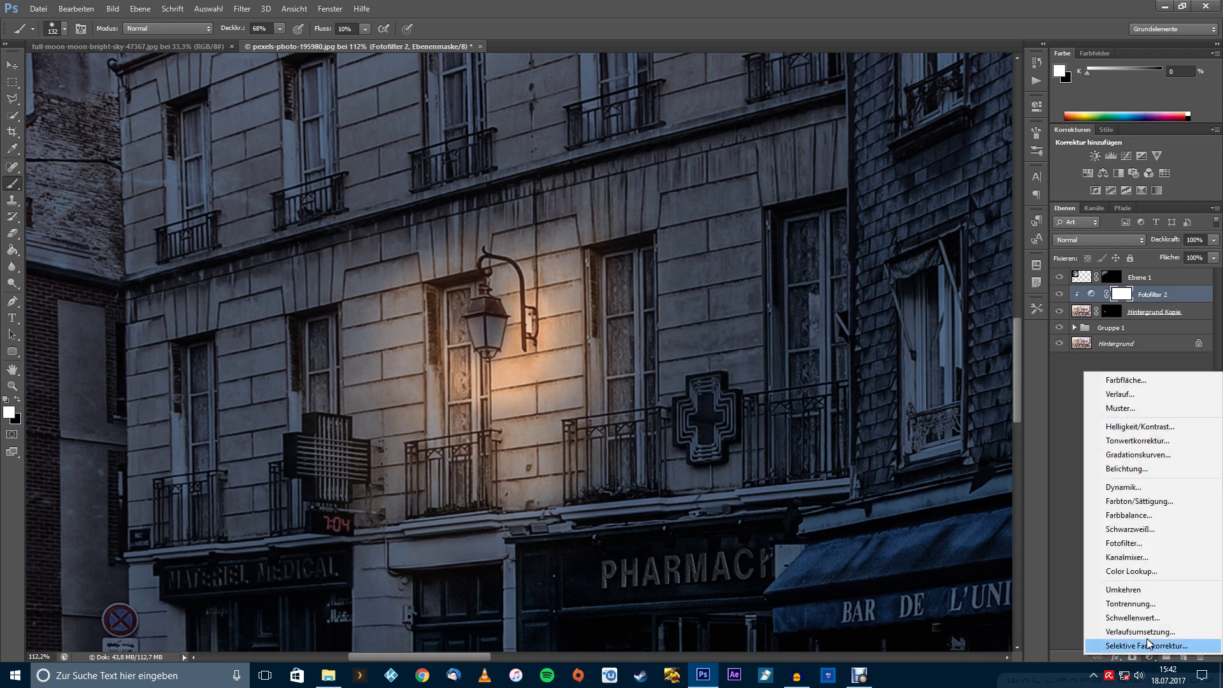
pyautogui.click(1138, 455)
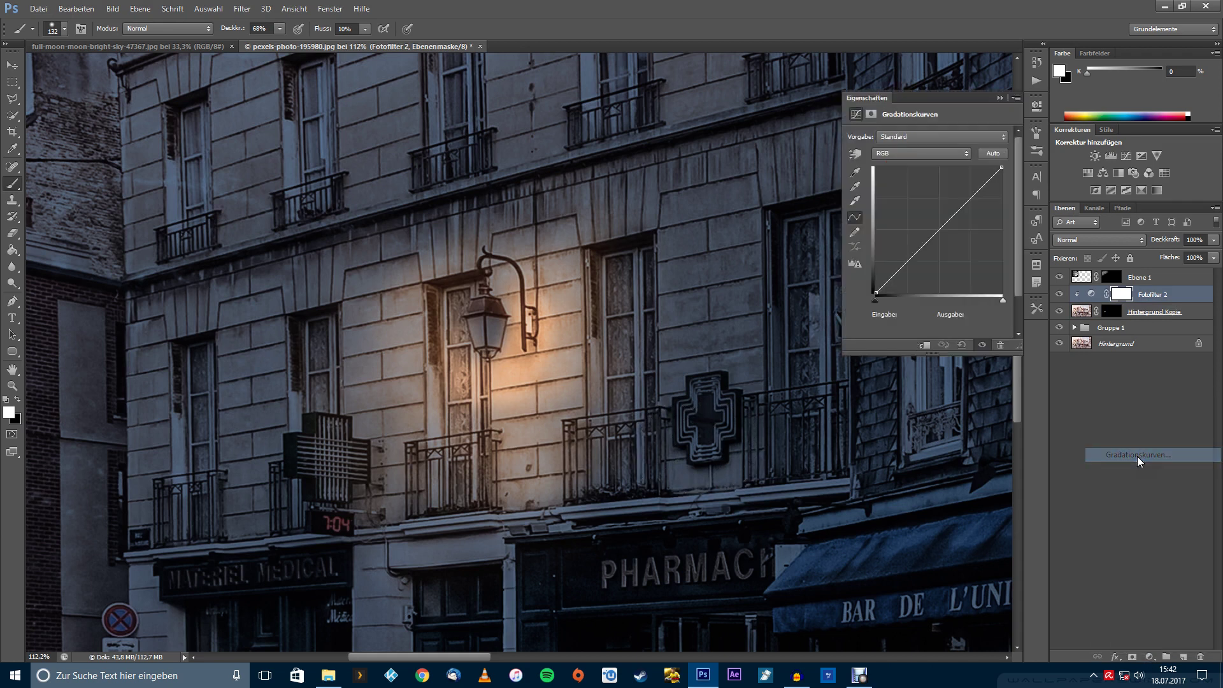
pyautogui.click(926, 346)
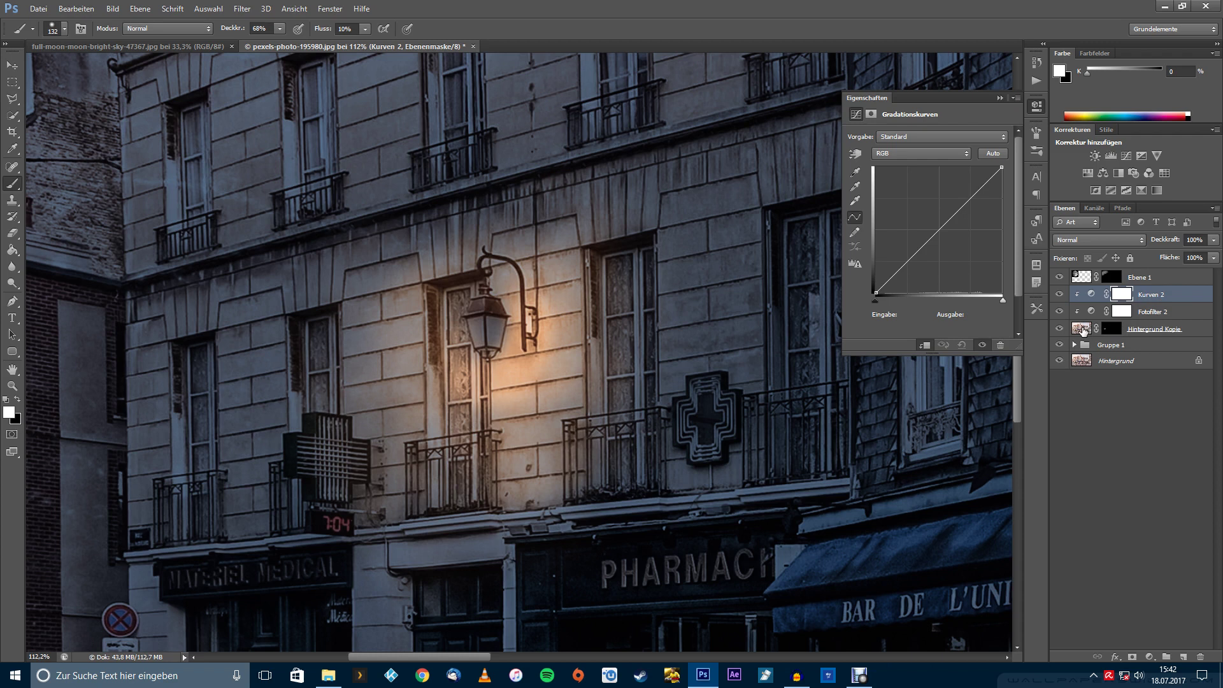
pyautogui.doubleClick(1059, 328)
# - Shape an S-curve for stronger lamp glow contrast and compare it on and off
pyautogui.moveTo(901, 268); pyautogui.dragTo(903, 270)
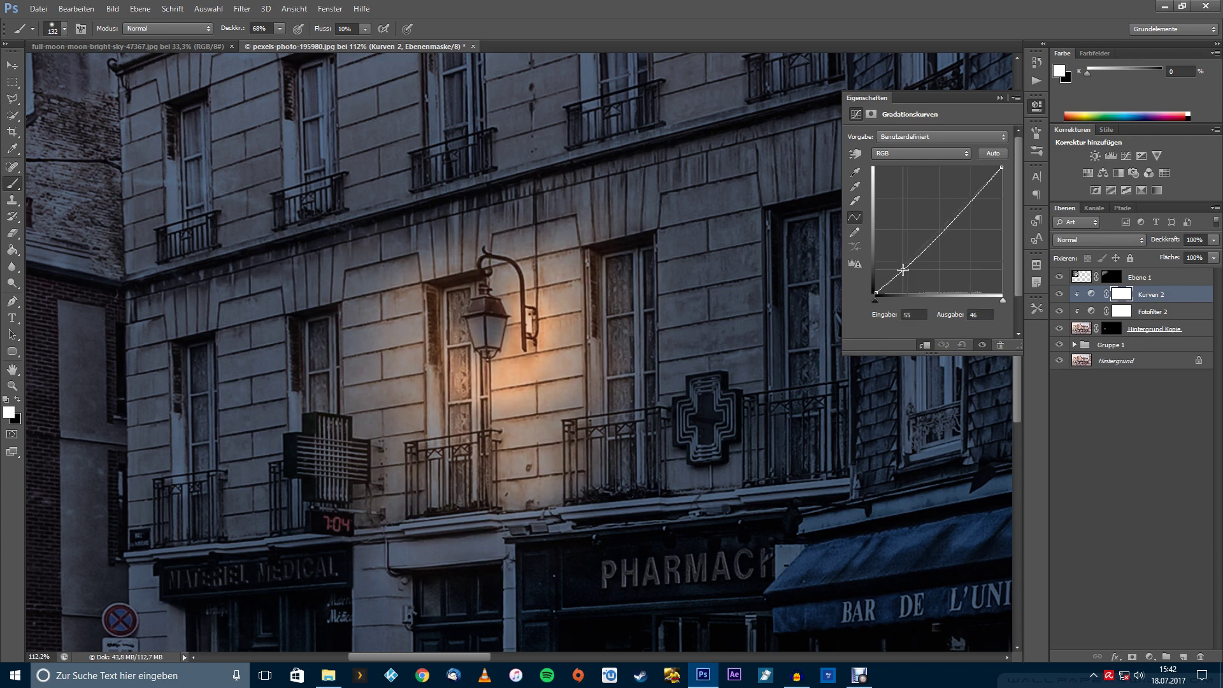
pyautogui.moveTo(975, 198); pyautogui.dragTo(969, 192)
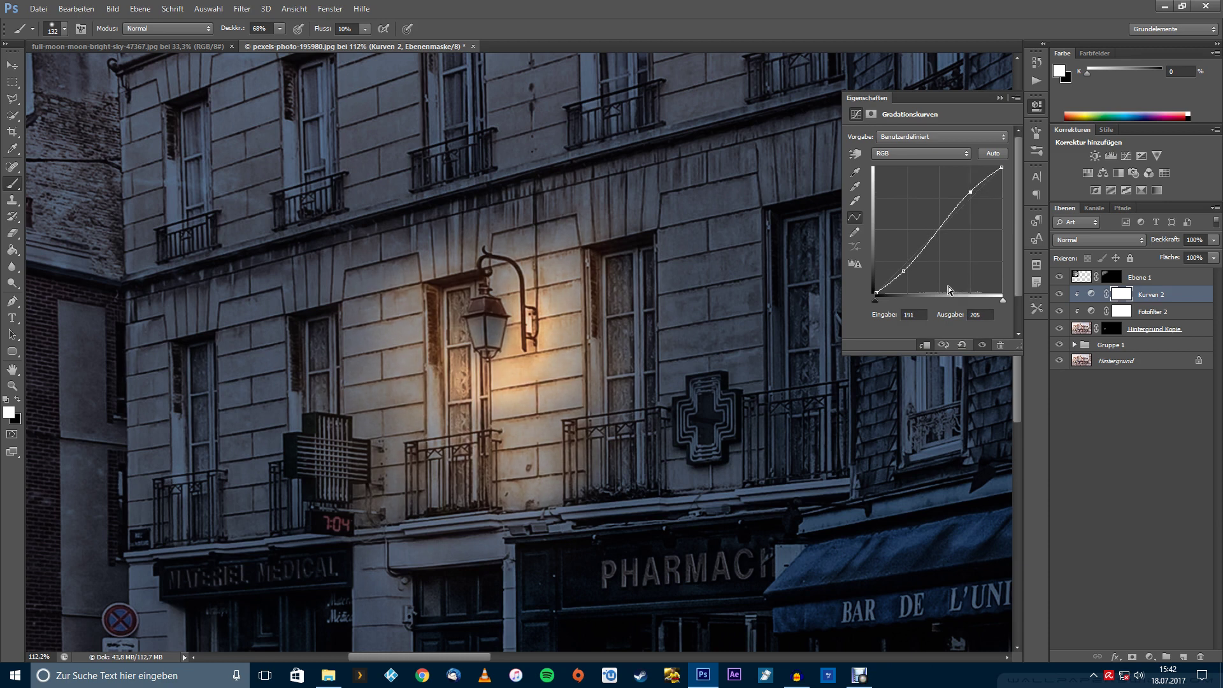
pyautogui.moveTo(905, 272); pyautogui.dragTo(907, 276)
pyautogui.click(1059, 292)
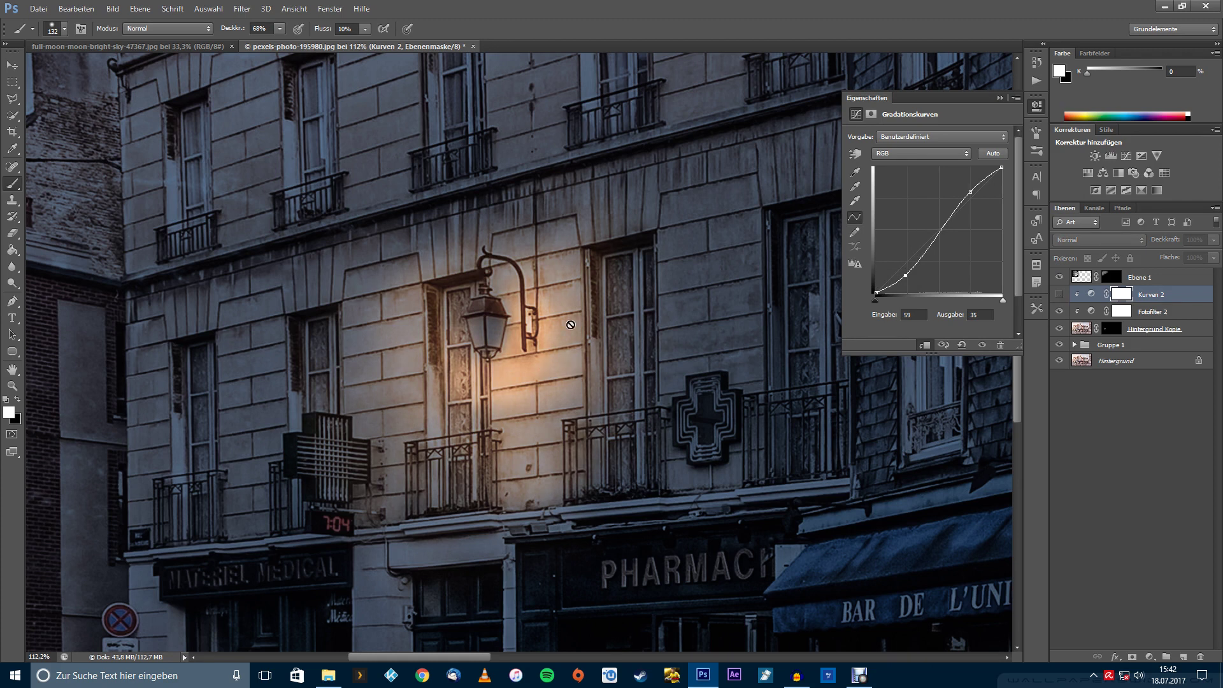
pyautogui.click(1059, 295)
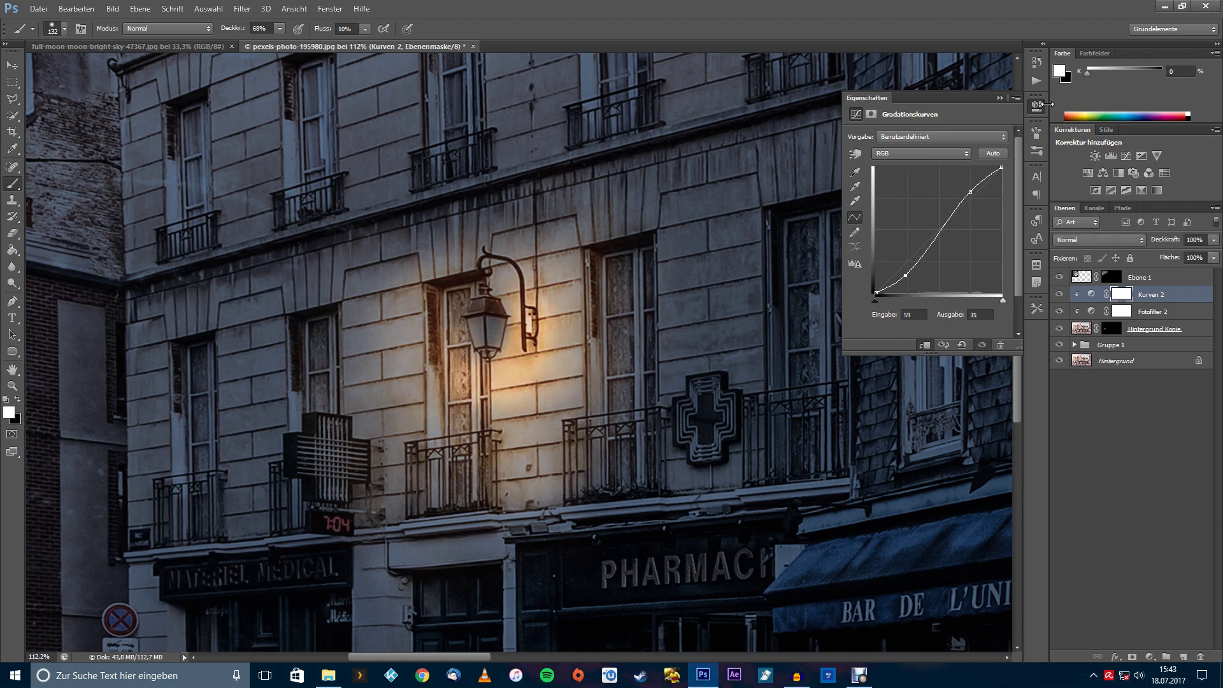
pyautogui.click(1037, 107)
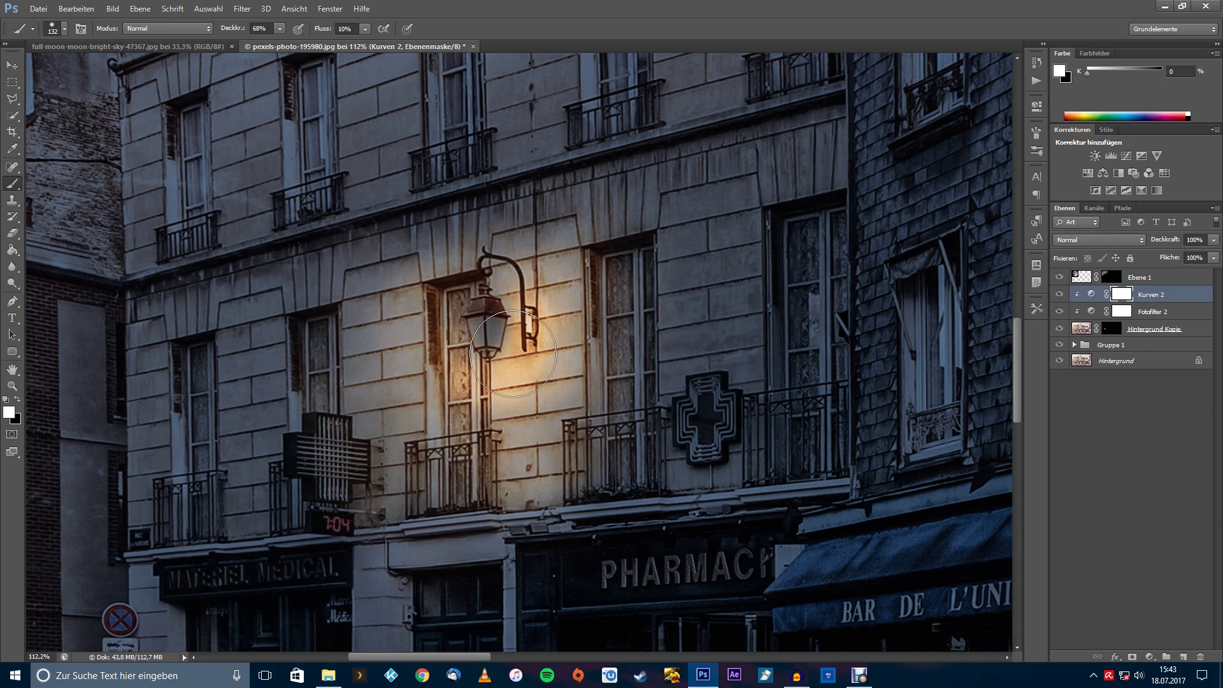
pyautogui.scroll(2, 484, 322)
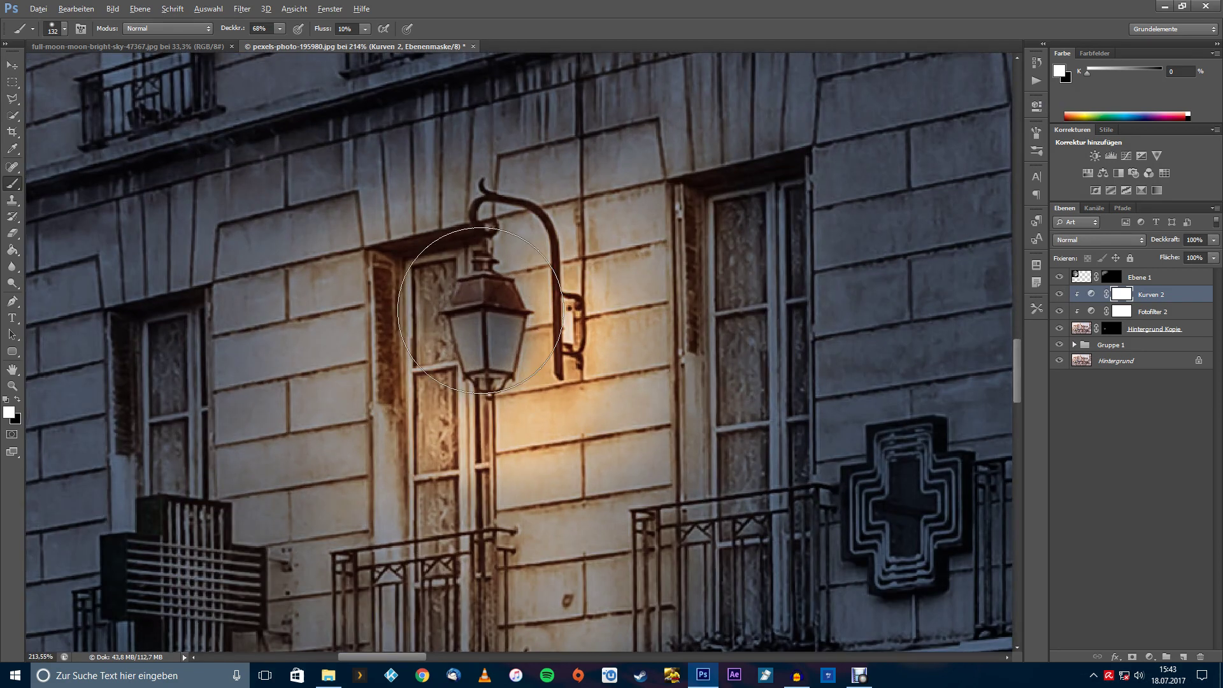
pyautogui.scroll(-2, 487, 347)
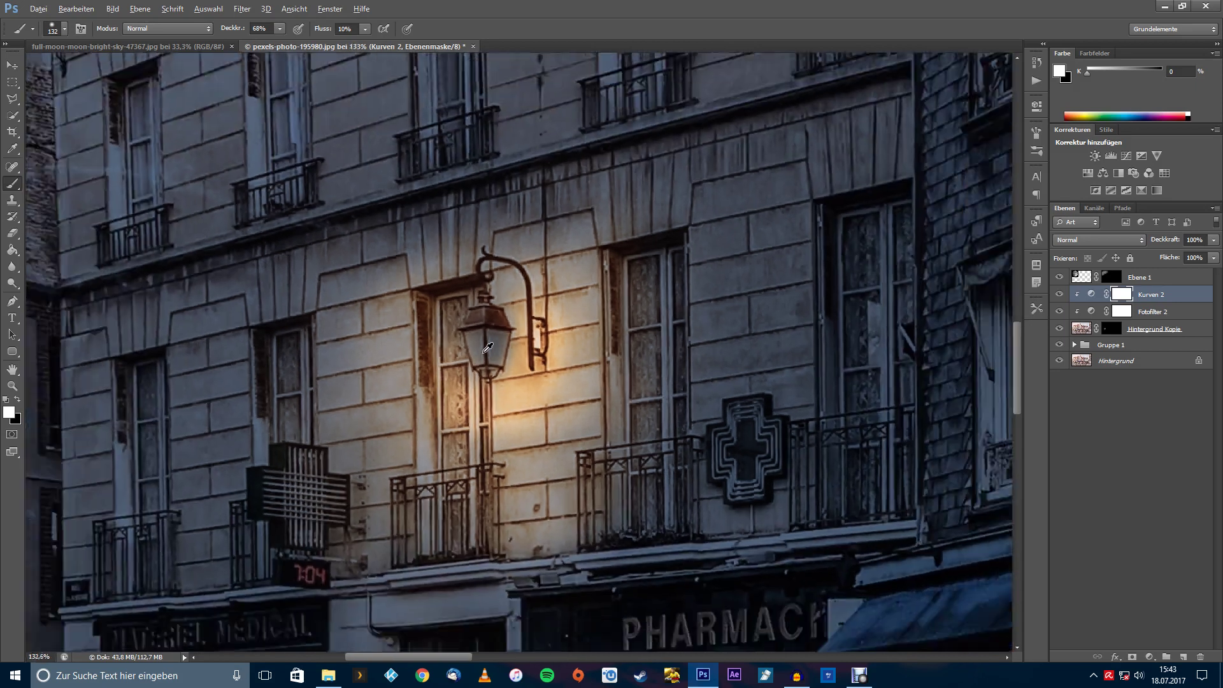
pyautogui.scroll(-1, 488, 347)
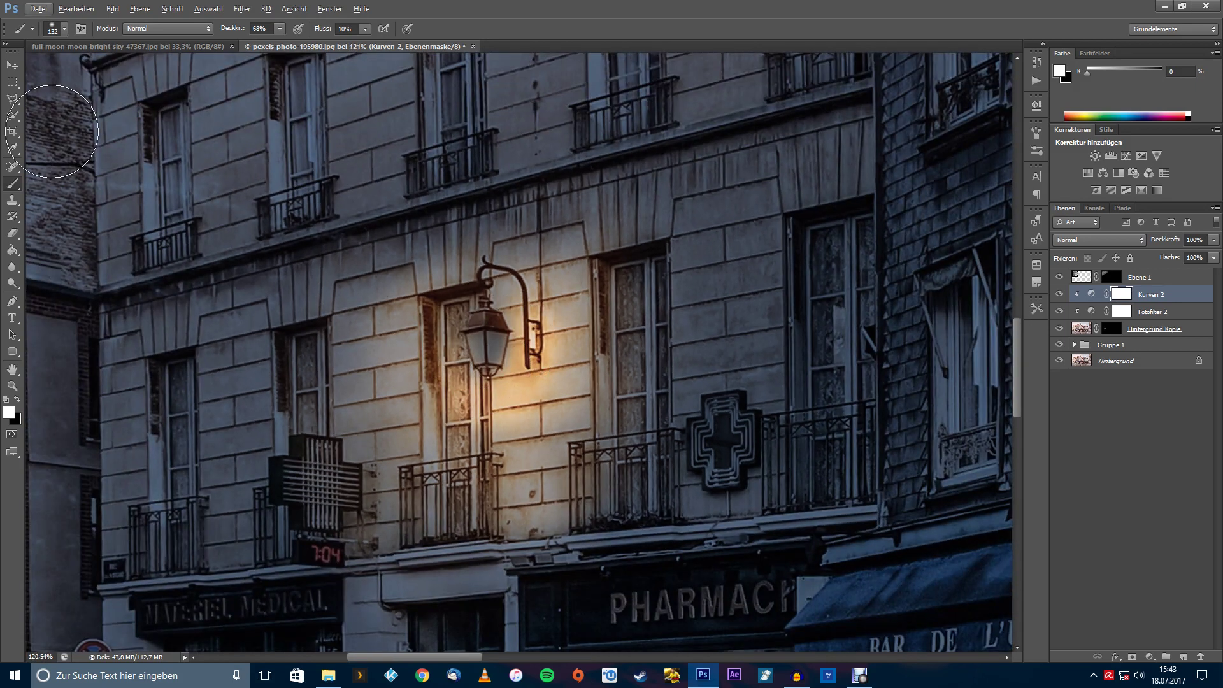
pyautogui.scroll(2, 468, 347)
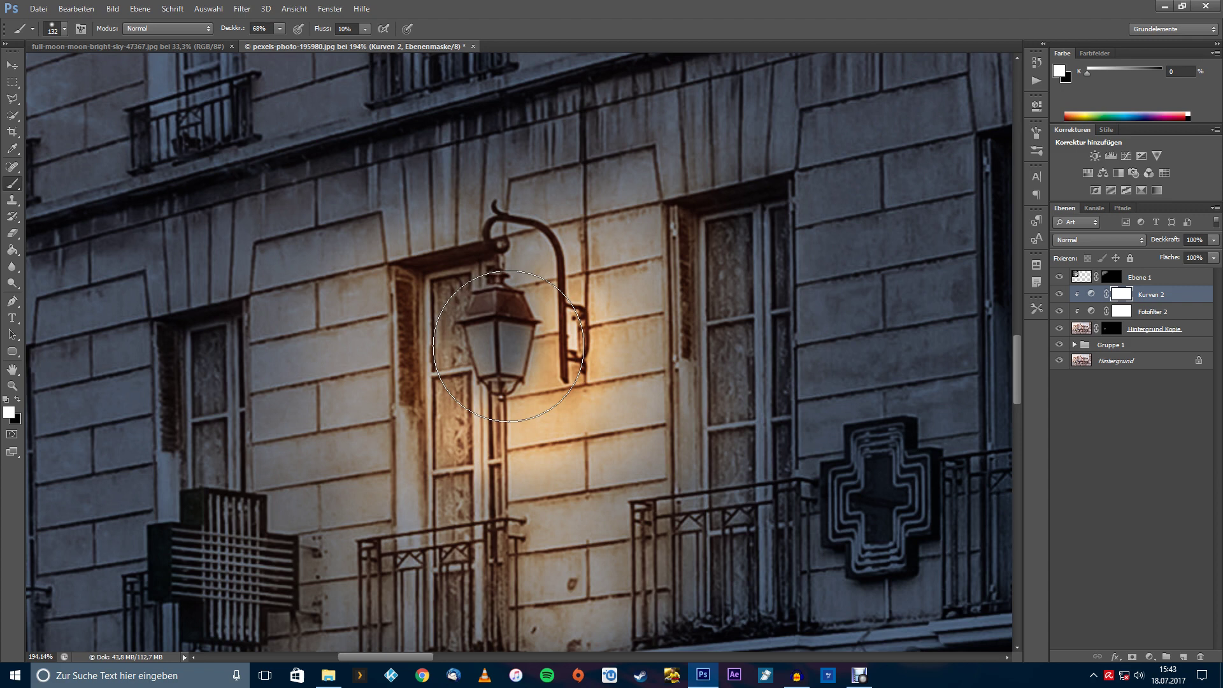
pyautogui.click(10, 65)
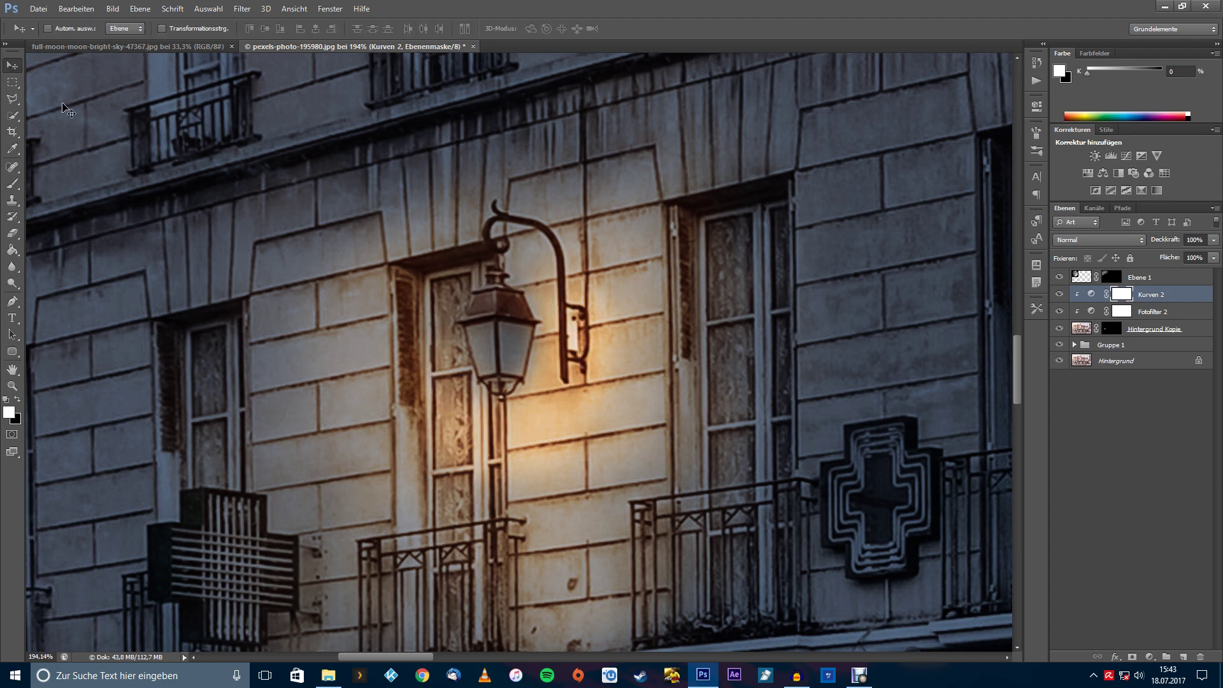
# - Choose the Polygon Lasso tool
pyautogui.click(12, 82)
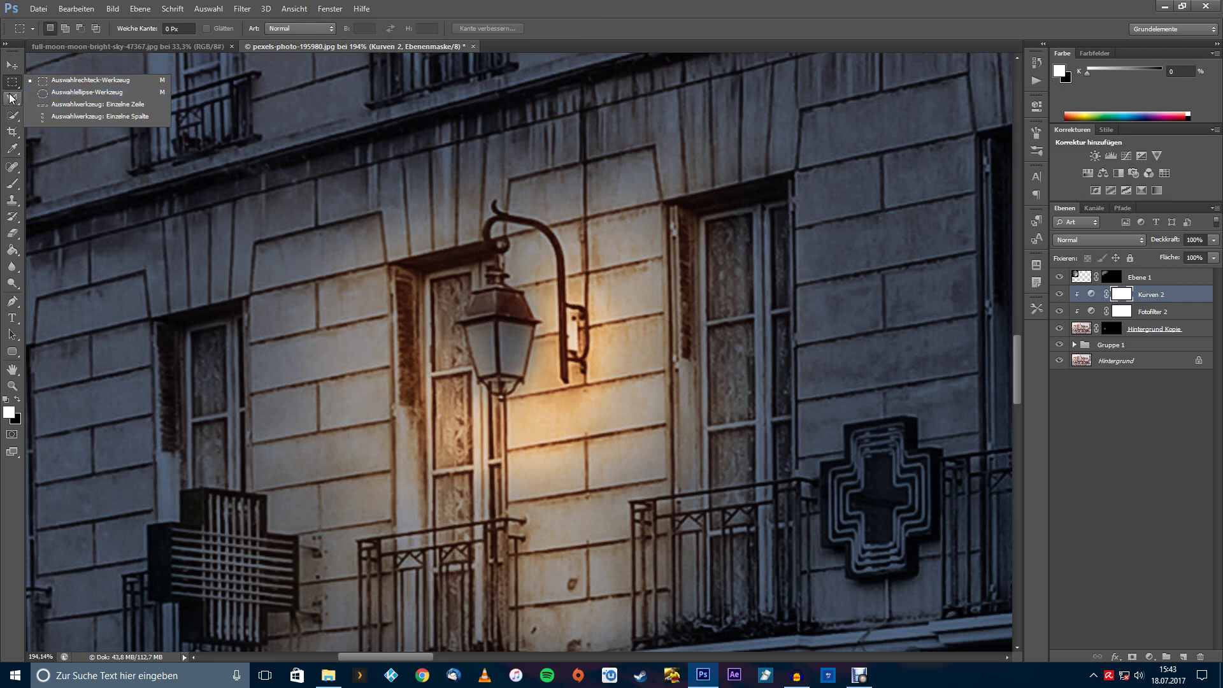
pyautogui.click(10, 98)
pyautogui.click(15, 103)
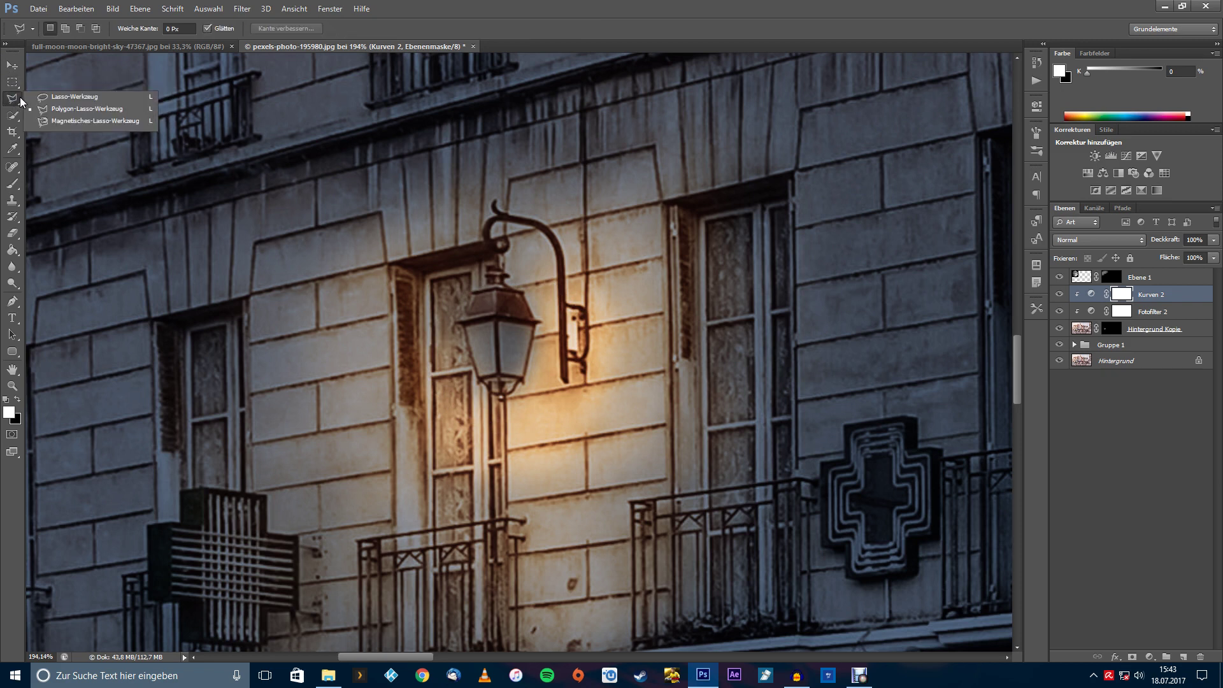
pyautogui.click(64, 111)
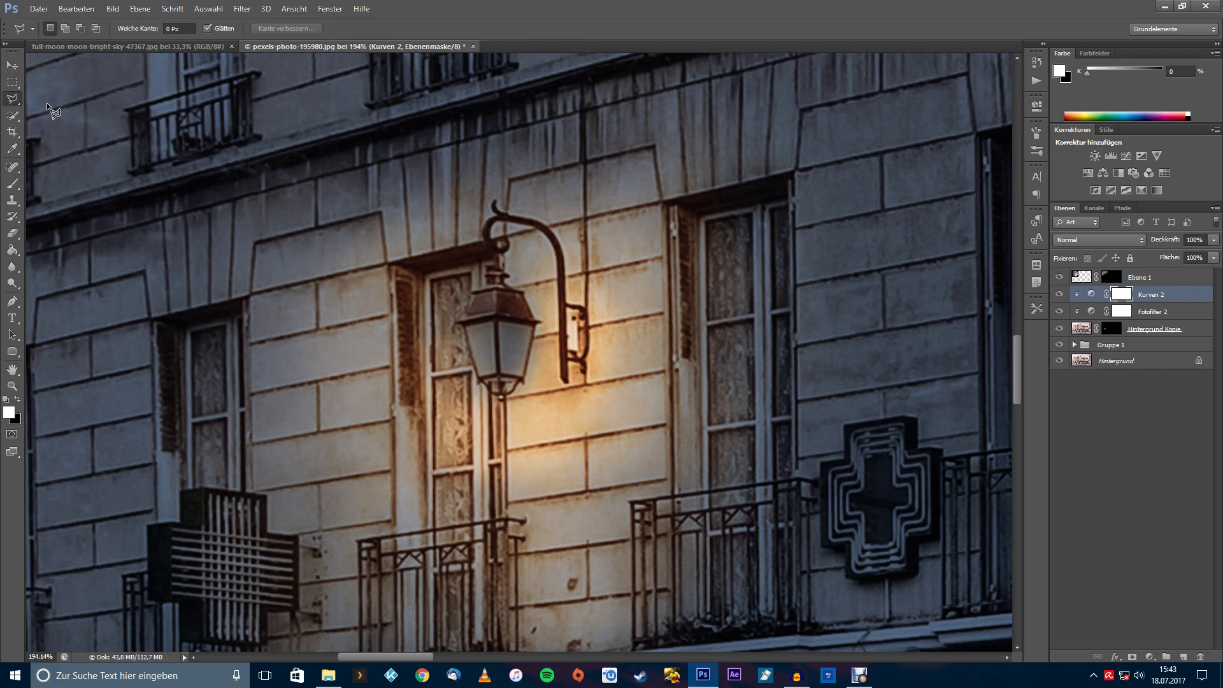
pyautogui.rightClick(18, 105)
pyautogui.scroll(5, 500, 337)
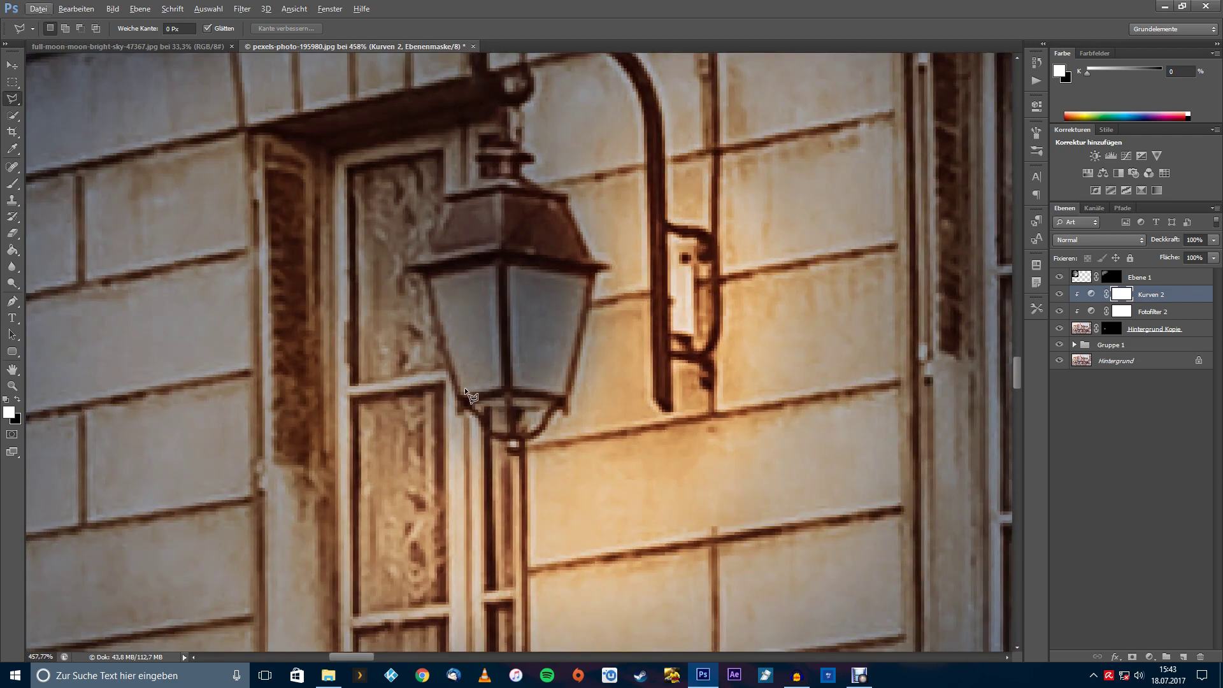
# - Select the lamp's left and right glass panes together, then target the Hintergrund layer
pyautogui.click(500, 388)
pyautogui.click(496, 264)
pyautogui.click(429, 278)
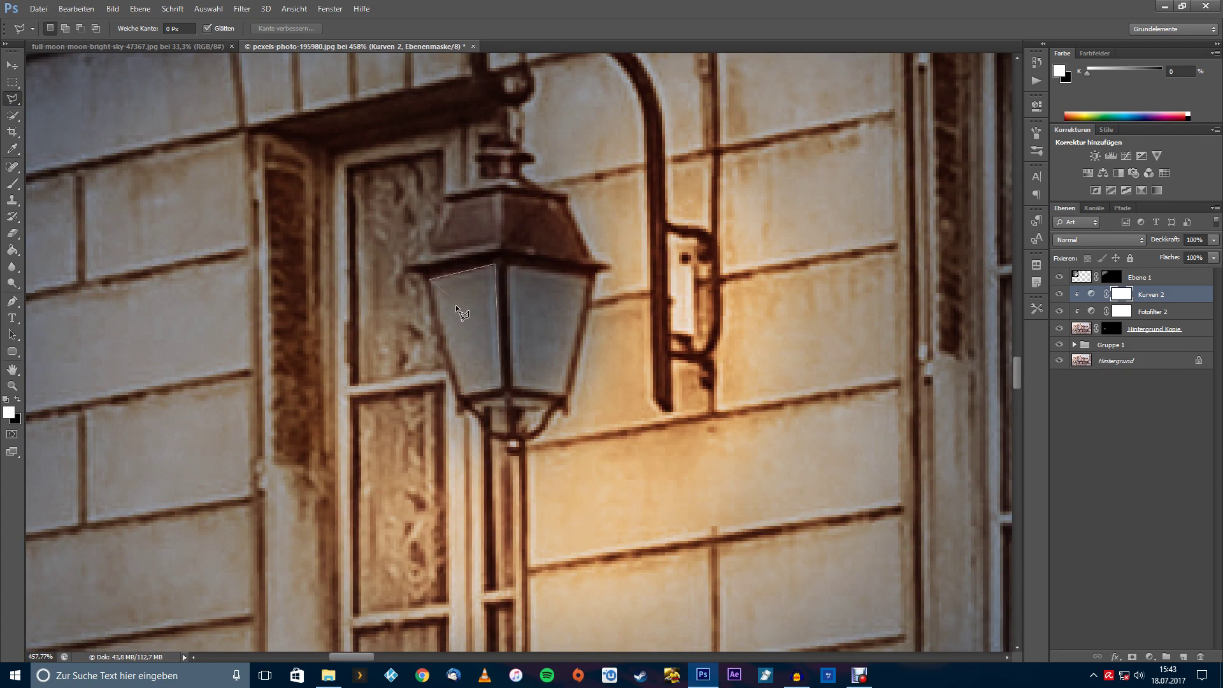
pyautogui.doubleClick(460, 390)
pyautogui.press('shift')
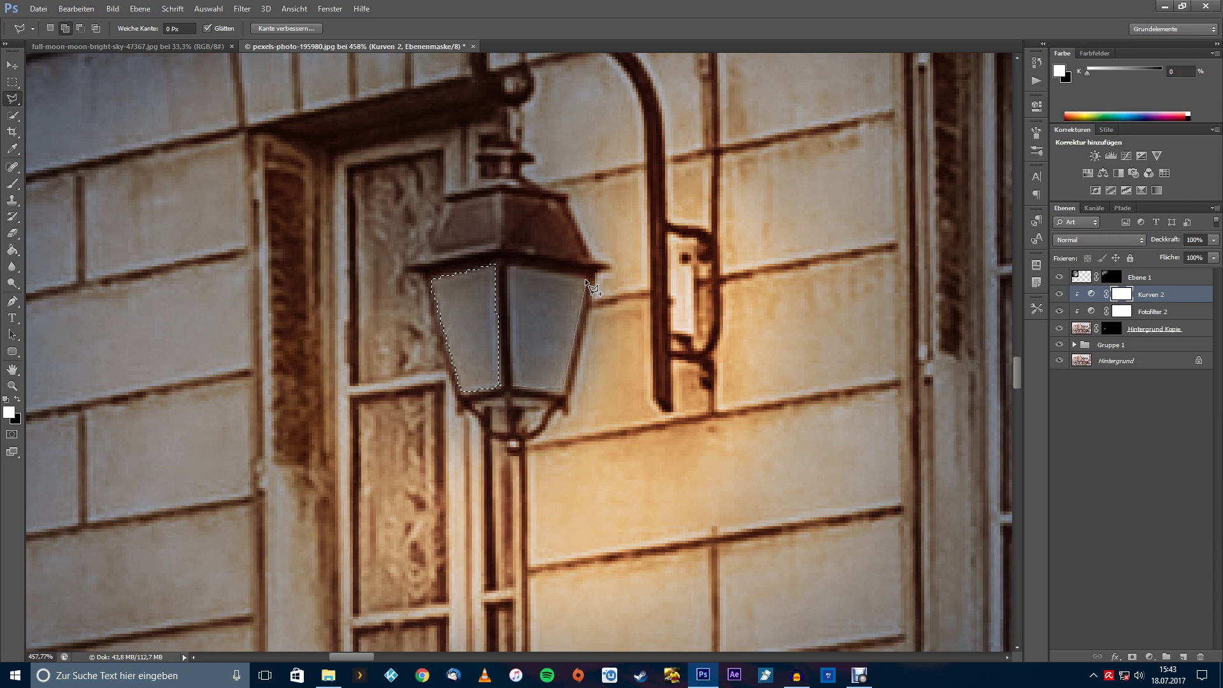
pyautogui.click(508, 266)
pyautogui.doubleClick(513, 386)
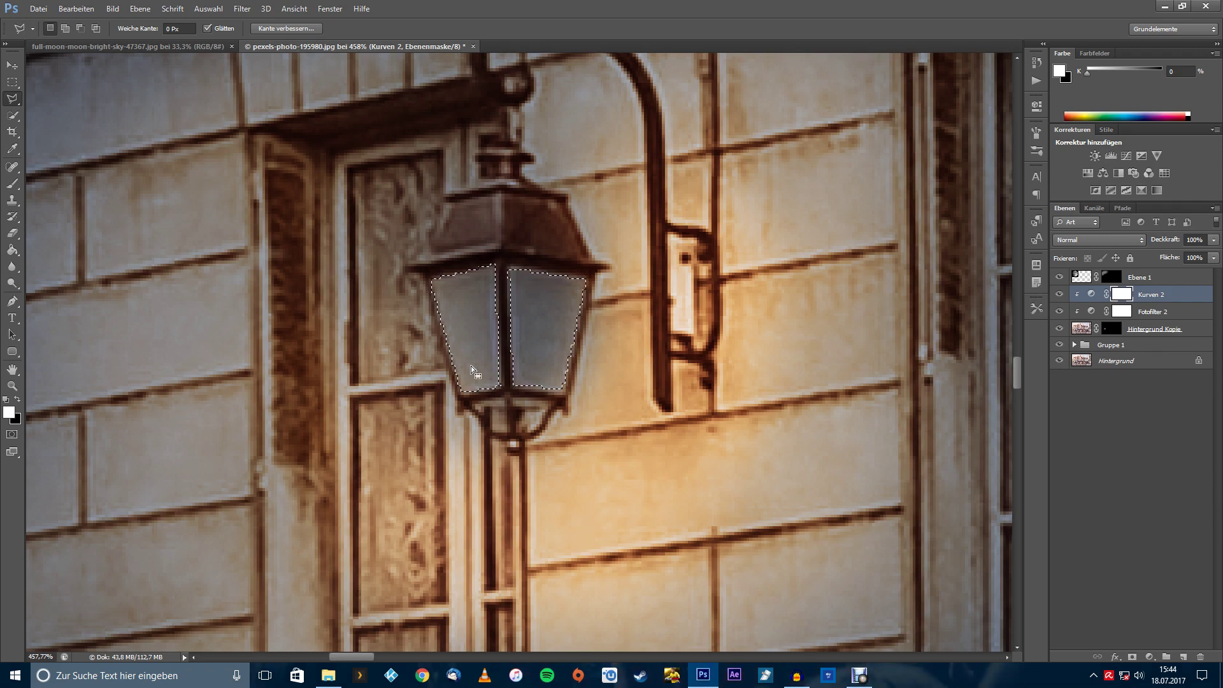
pyautogui.scroll(-2, 471, 367)
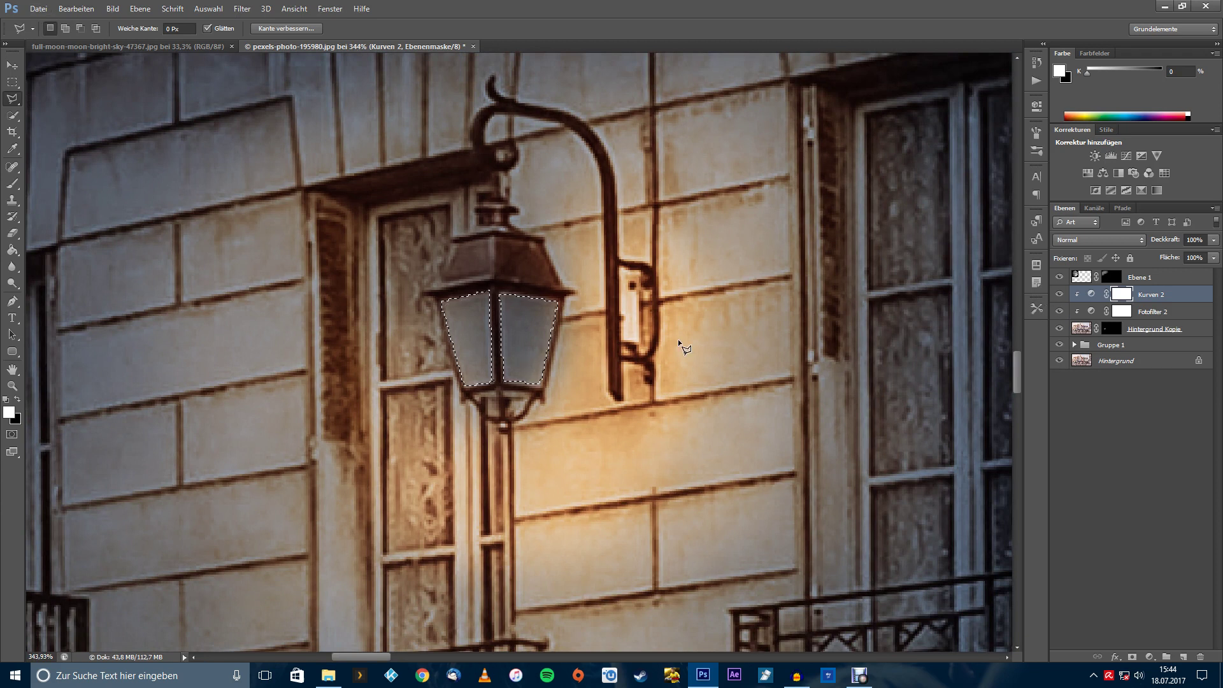
pyautogui.click(1123, 362)
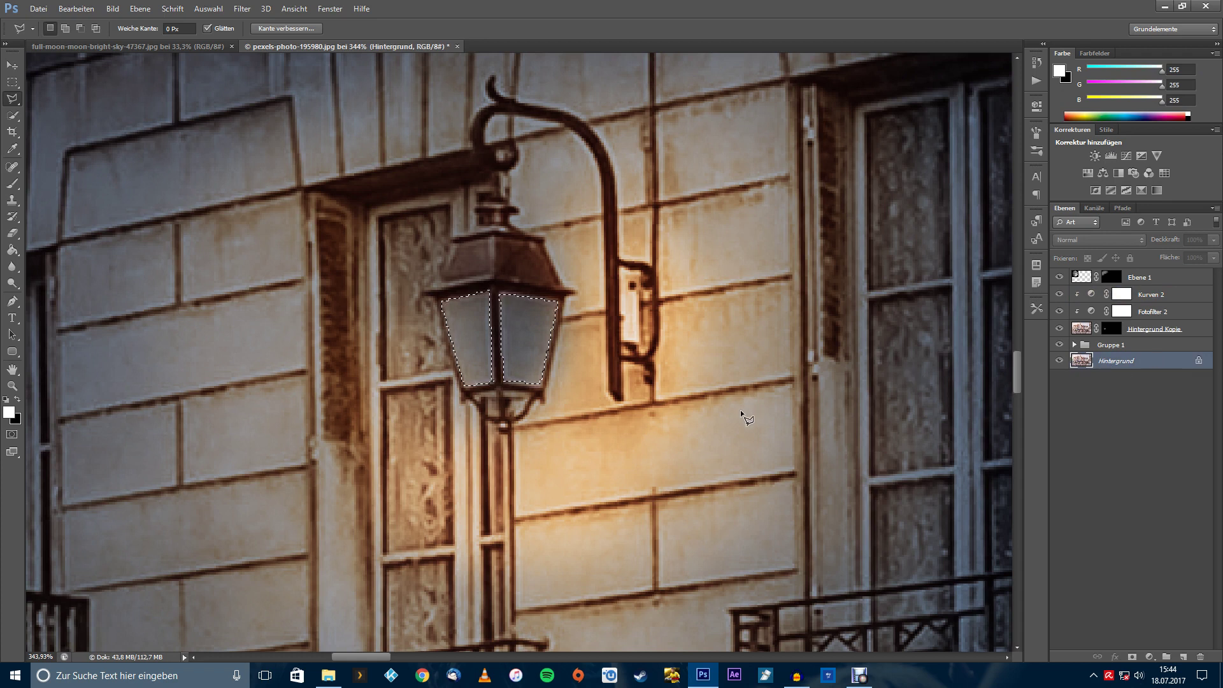
pyautogui.hotkey('ctrl', 'j')
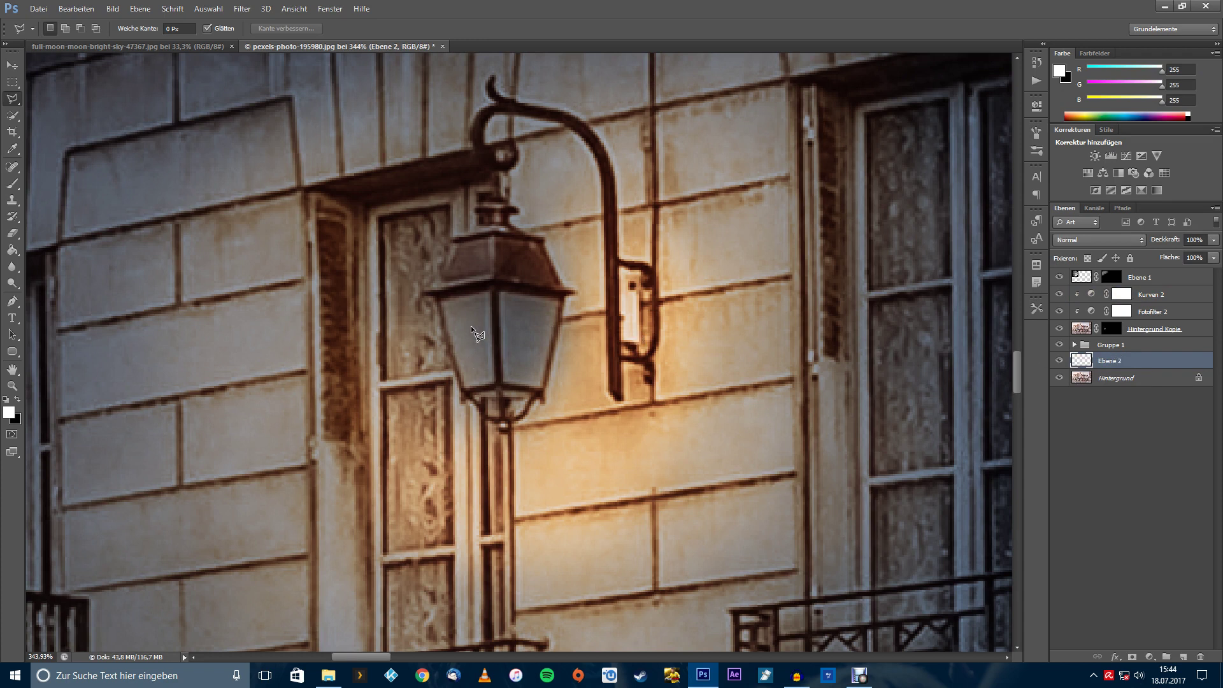
pyautogui.moveTo(1082, 361)
pyautogui.mouseDown()
pyautogui.moveTo(1142, 315)
pyautogui.moveTo(1146, 294)
pyautogui.mouseUp()
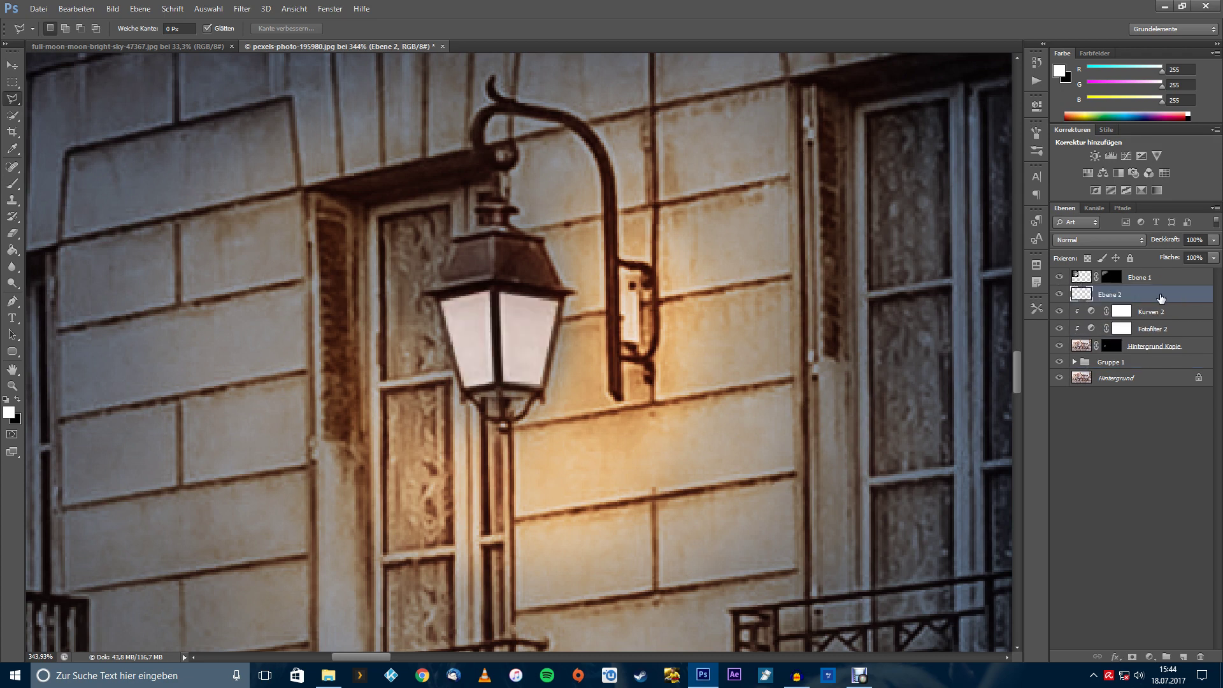
pyautogui.click(1059, 294)
pyautogui.click(1058, 295)
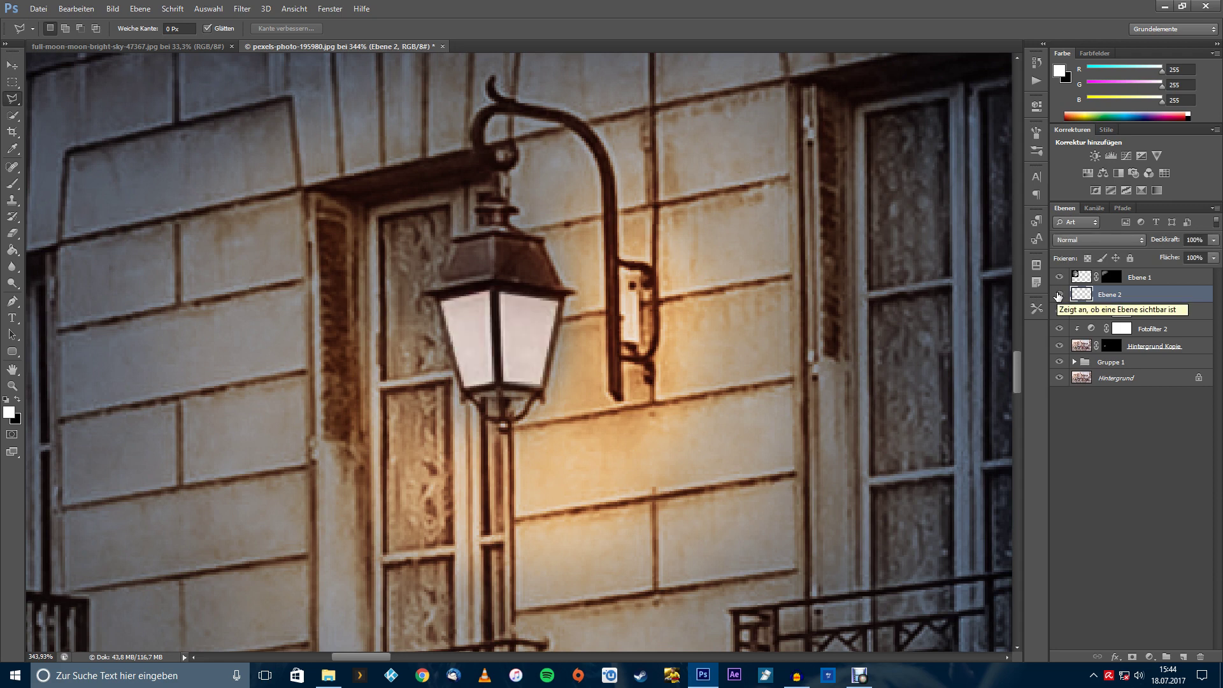
# - Enable an outer glow on Ebene 2 in Weiches Licht mode at about 50% opacity
pyautogui.doubleClick(1149, 298)
pyautogui.moveTo(731, 122)
pyautogui.mouseDown()
pyautogui.moveTo(786, 142)
pyautogui.moveTo(766, 143)
pyautogui.mouseUp()
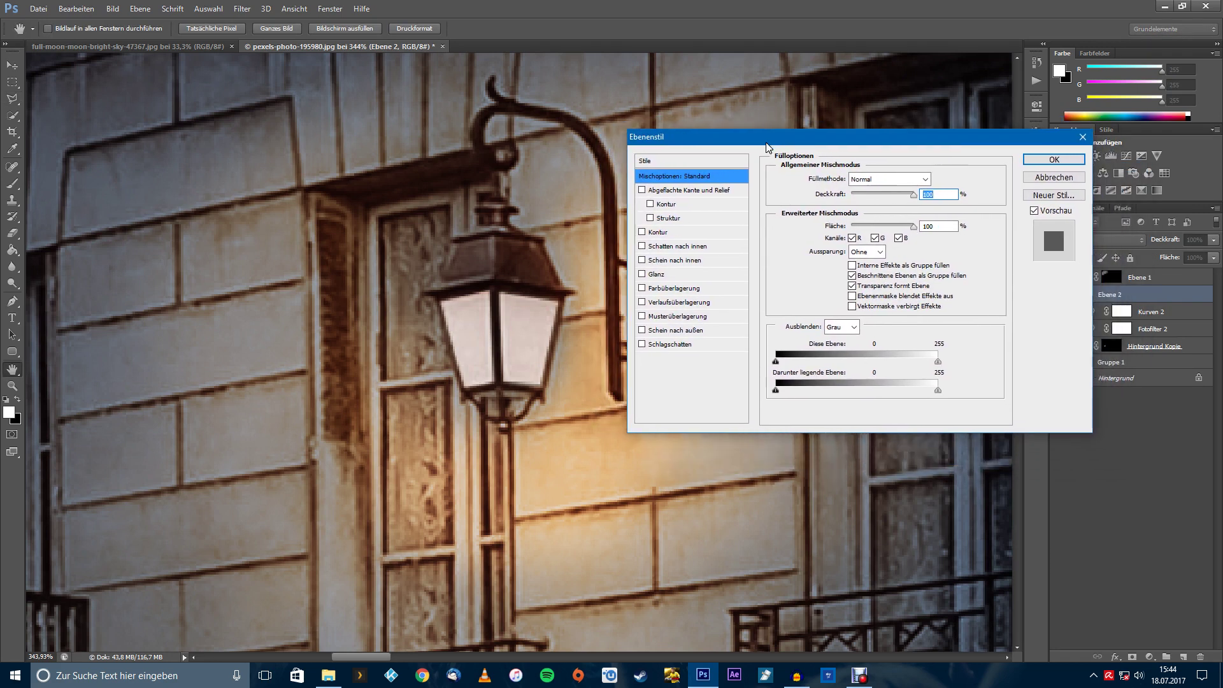
pyautogui.click(642, 330)
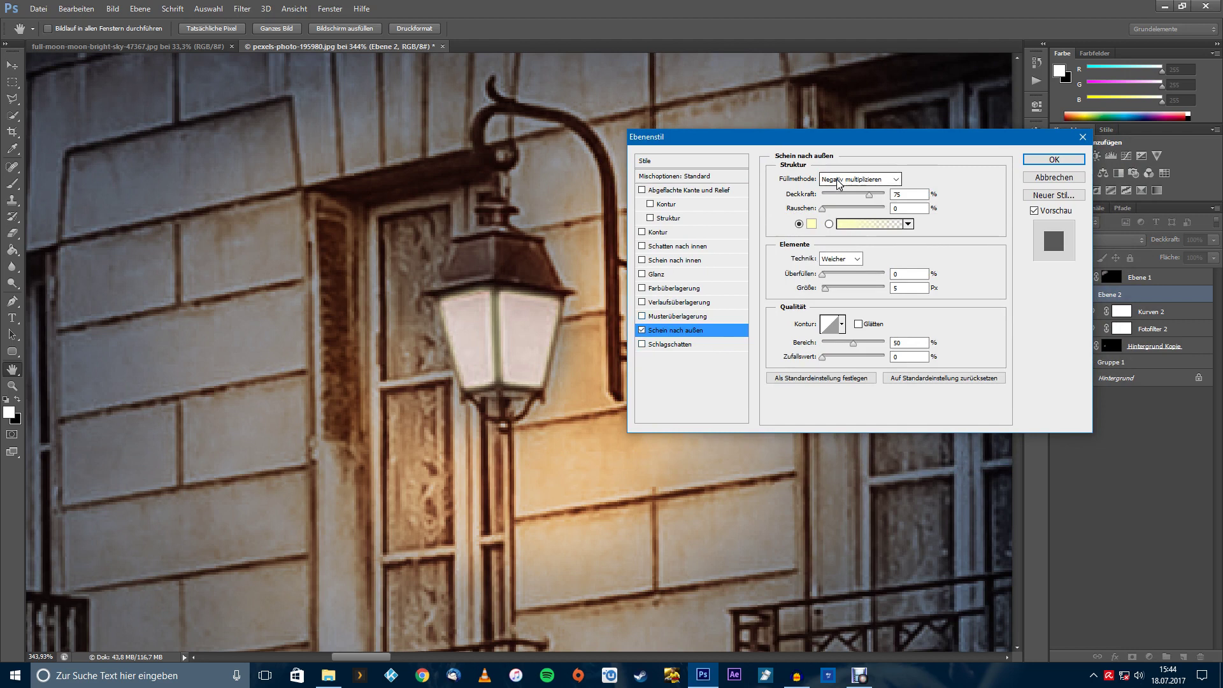
pyautogui.click(838, 180)
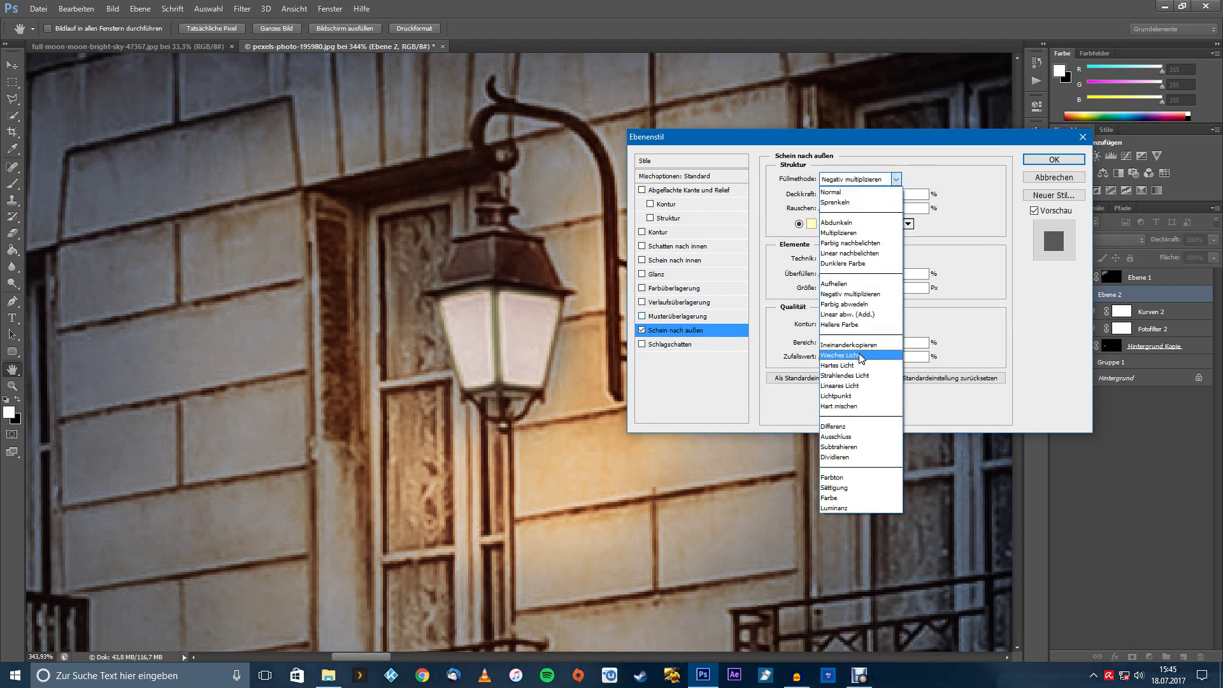
pyautogui.click(861, 355)
pyautogui.moveTo(869, 195); pyautogui.dragTo(840, 211)
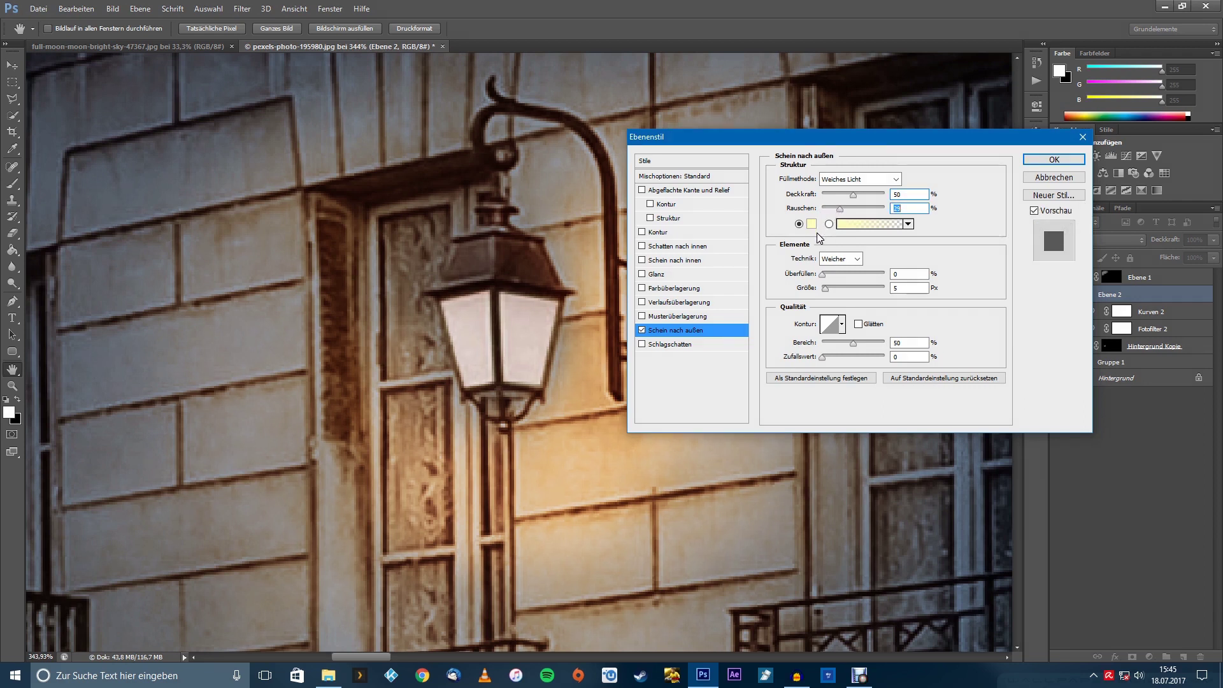
# - Set the outer glow colour to a deep, saturated orange
pyautogui.click(810, 224)
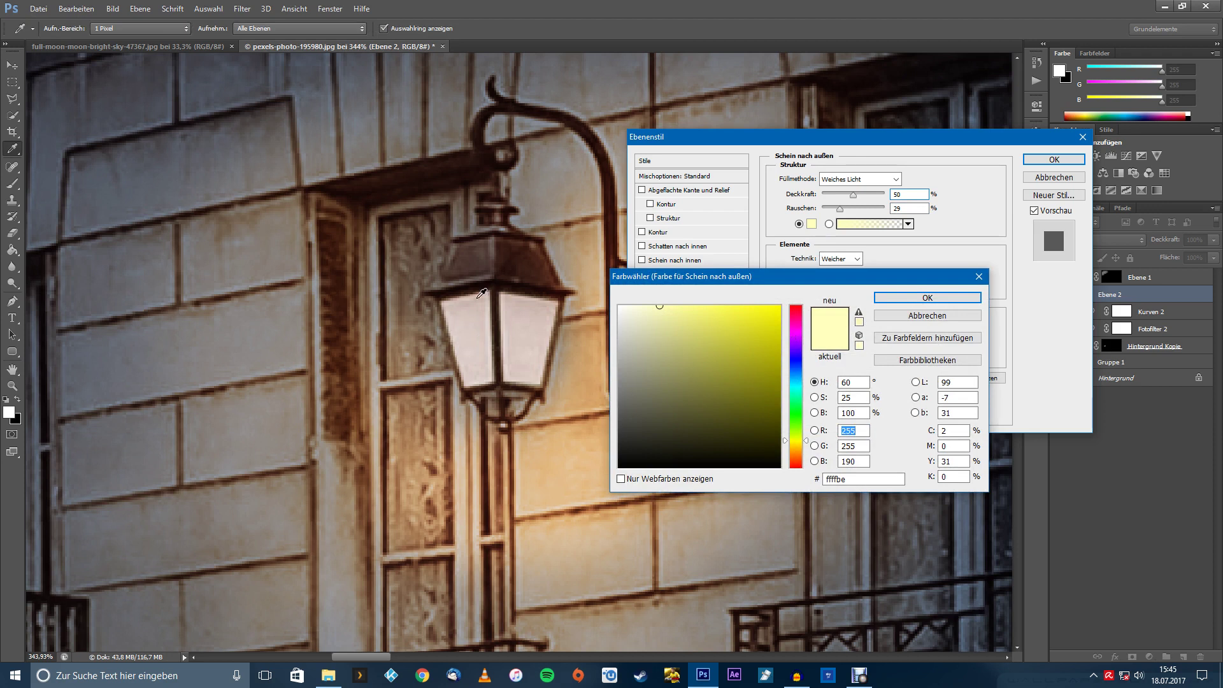
pyautogui.click(795, 428)
pyautogui.moveTo(796, 438); pyautogui.dragTo(796, 449)
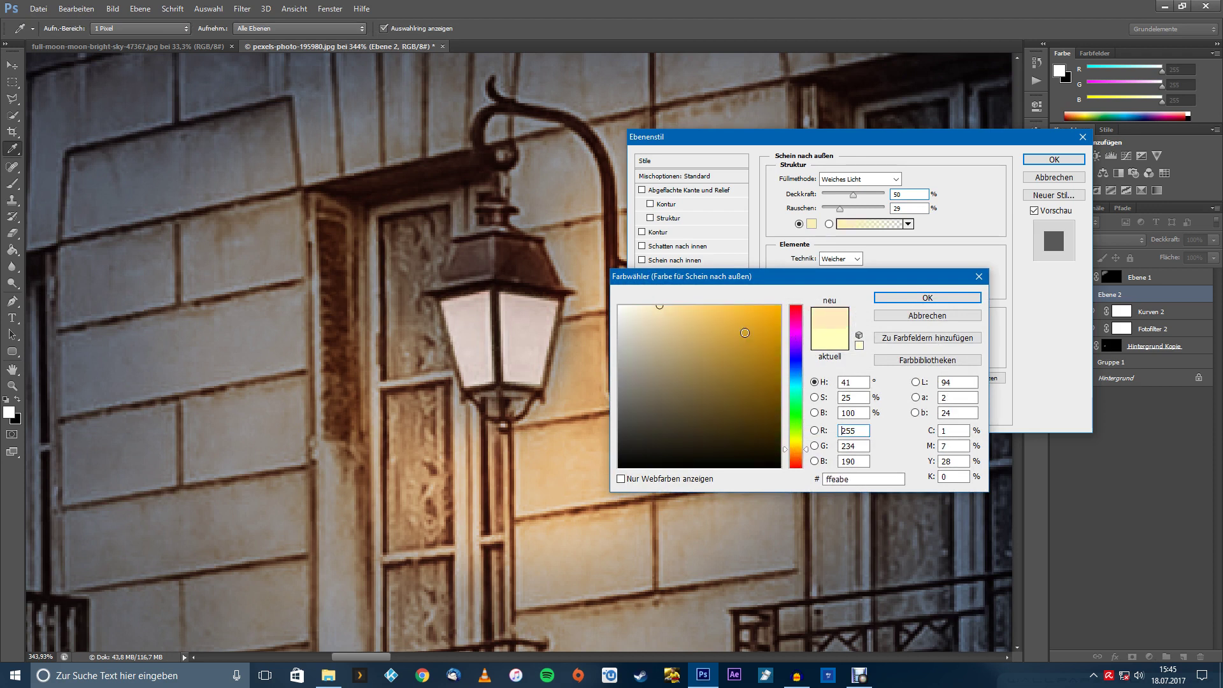
pyautogui.click(747, 310)
pyautogui.moveTo(747, 309); pyautogui.dragTo(763, 324)
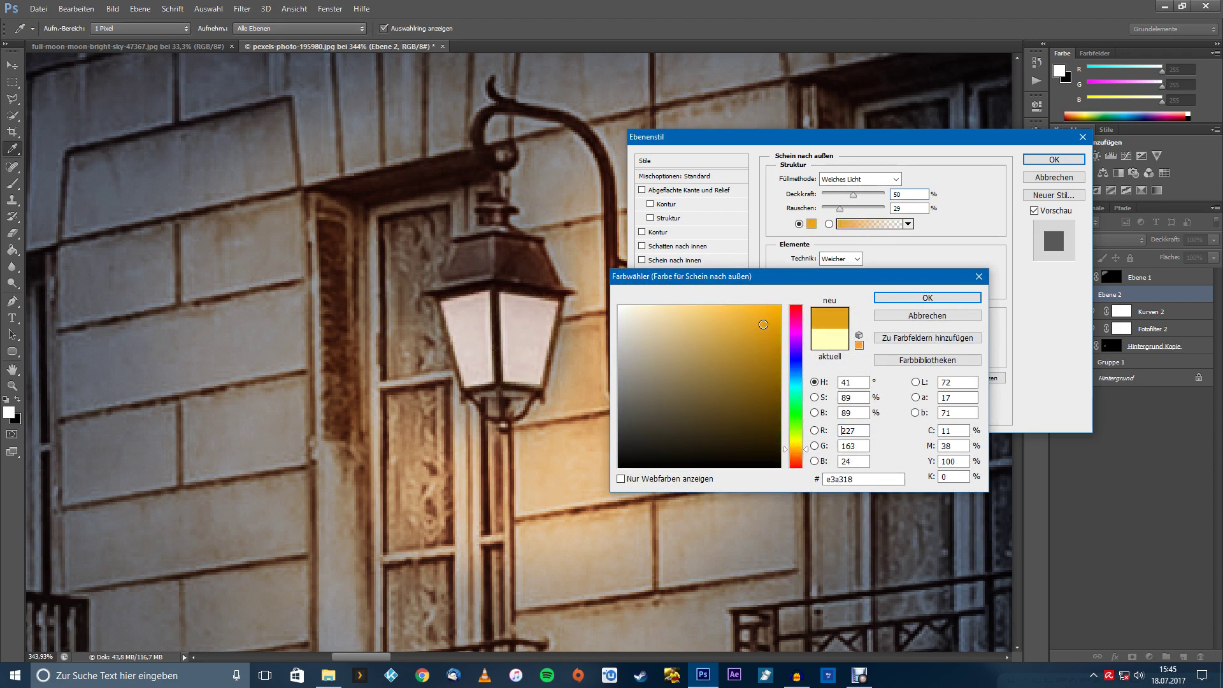
pyautogui.click(889, 297)
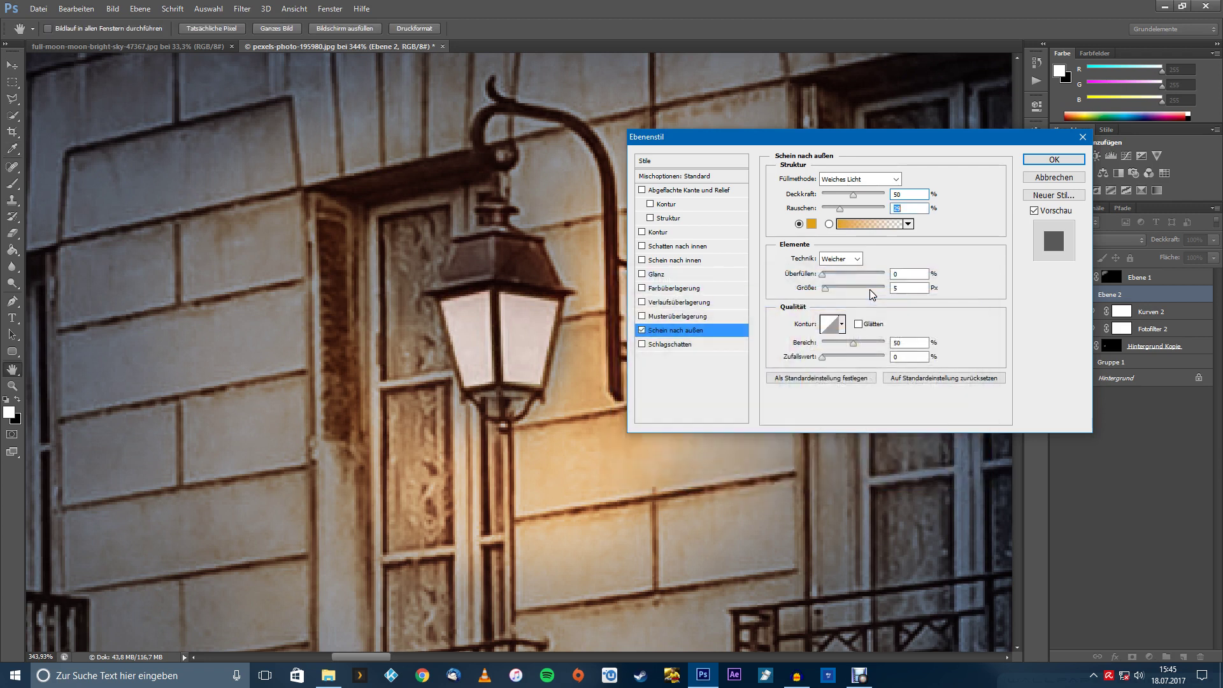
# - Set the glow size to 103 px and spread to 14%, then apply it
pyautogui.moveTo(828, 289); pyautogui.dragTo(850, 290)
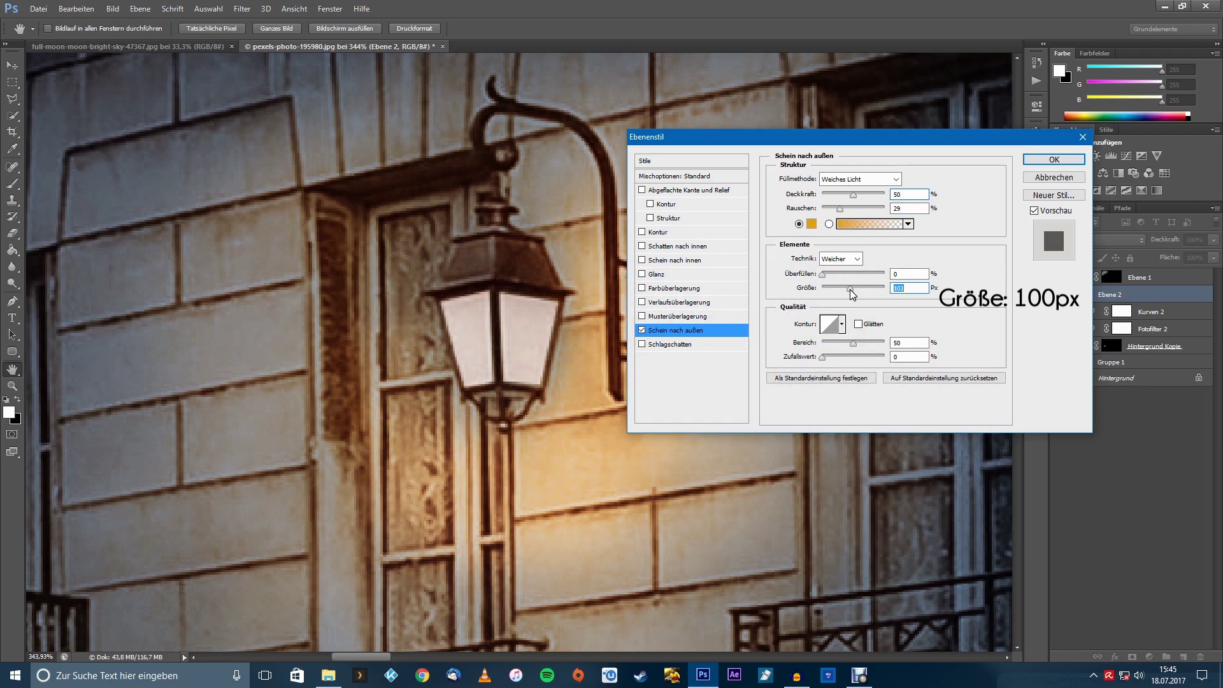
pyautogui.moveTo(823, 275); pyautogui.dragTo(833, 280)
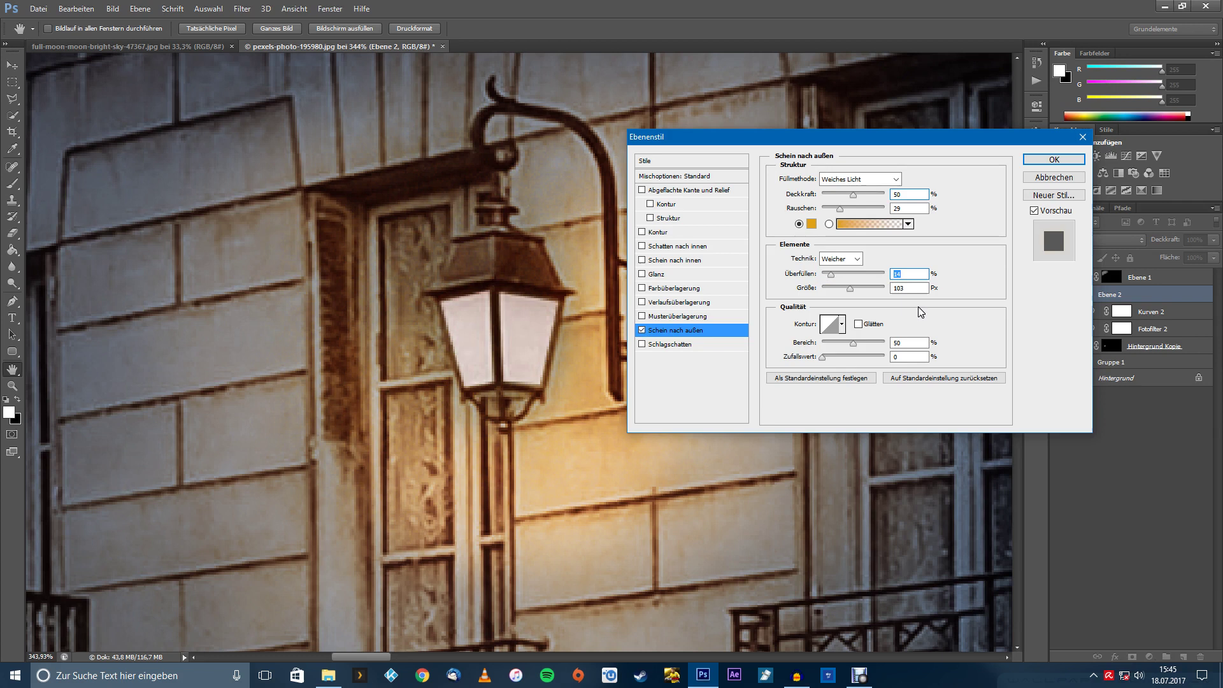
pyautogui.click(851, 289)
pyautogui.press('Down')
pyautogui.press('Down')
pyautogui.press('Down')
pyautogui.click(1044, 160)
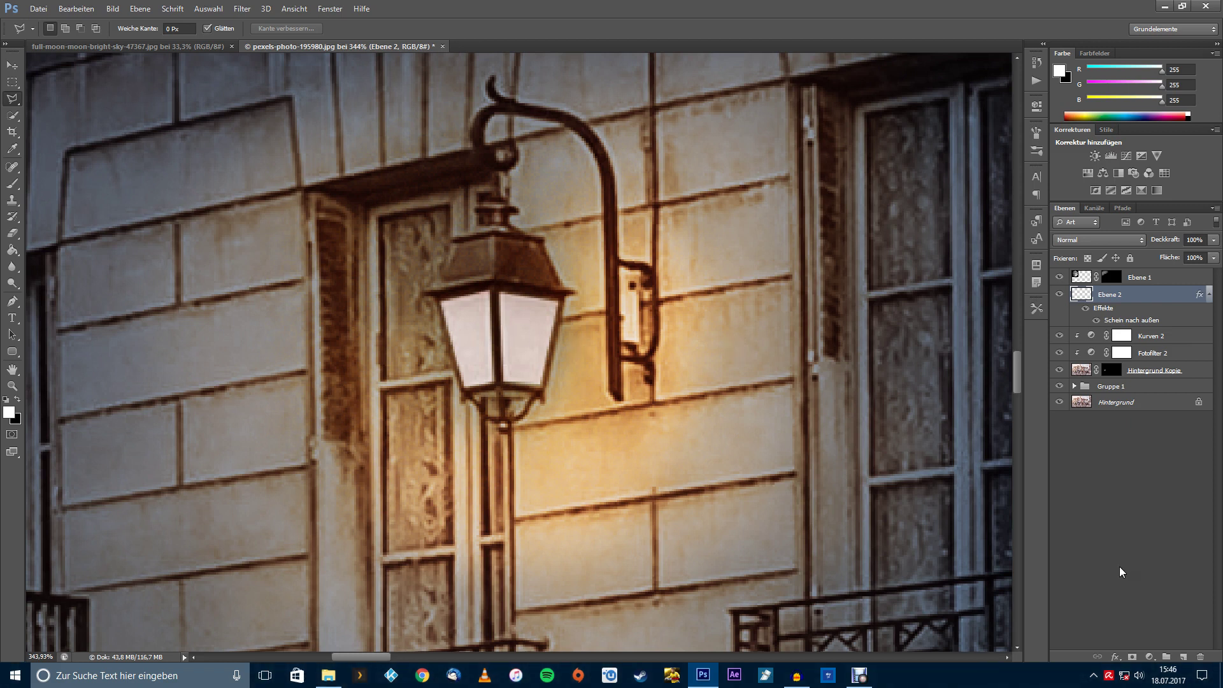
# - Add a Farbton/Sättigung layer clipped to Ebene 2, colourised at hue 36, saturation 58, brightness +31
pyautogui.click(1149, 657)
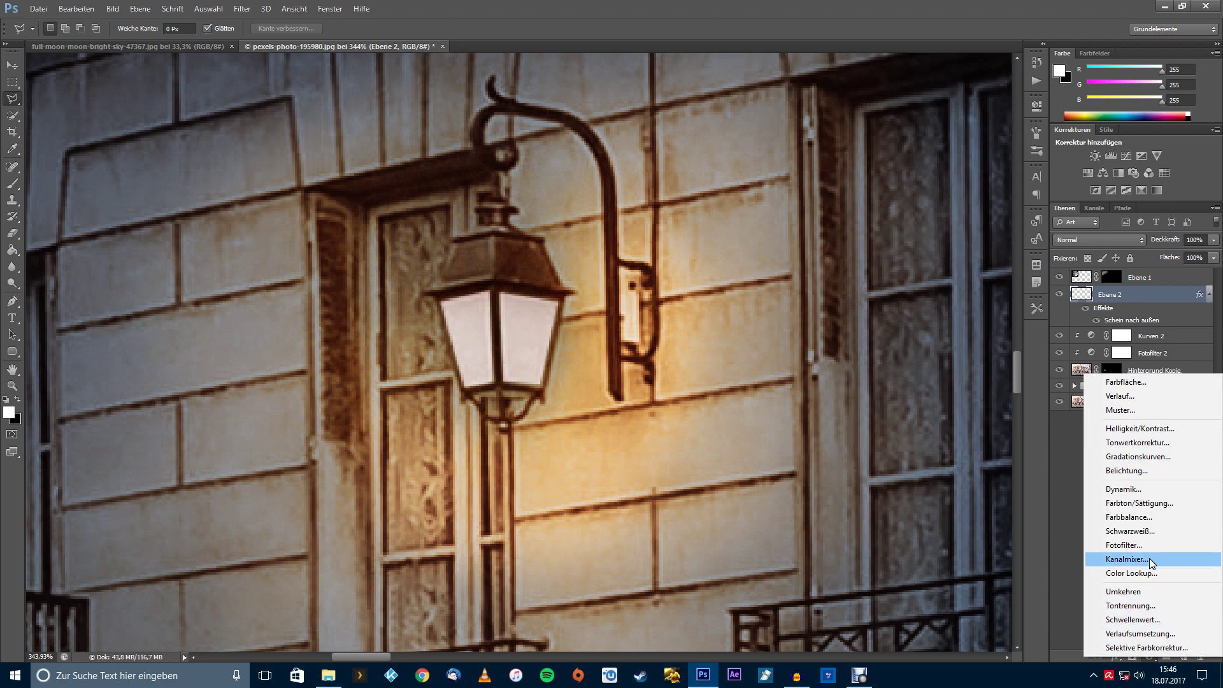
pyautogui.click(1125, 503)
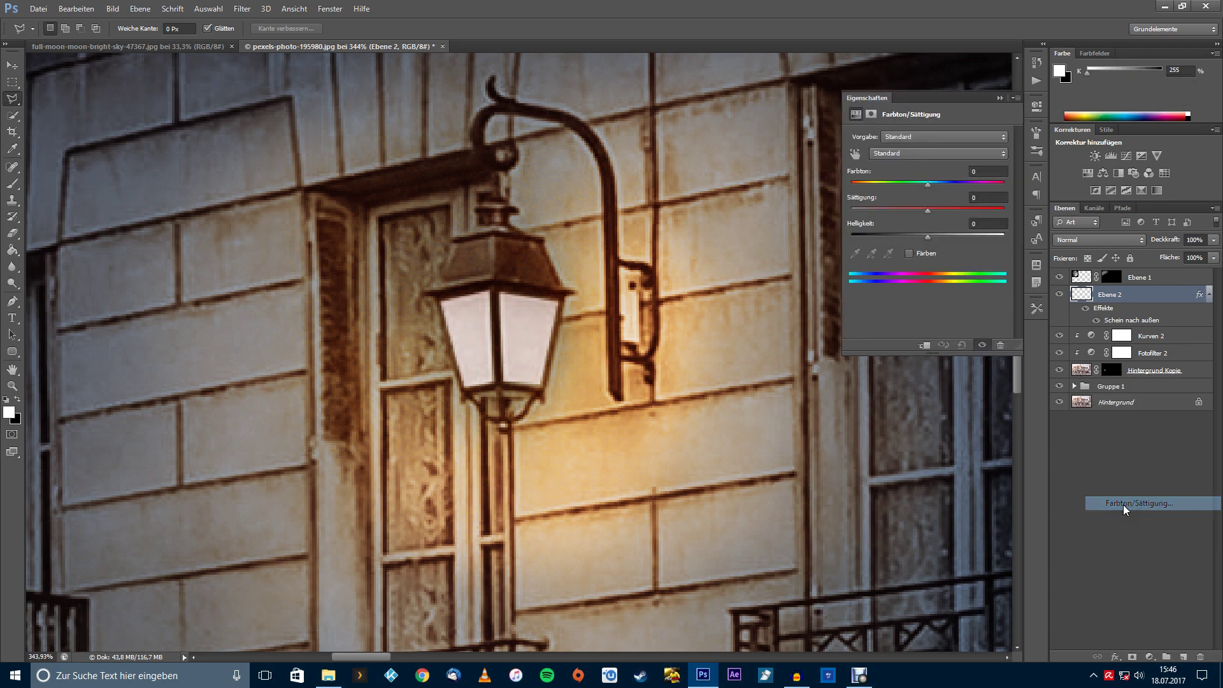
pyautogui.click(925, 345)
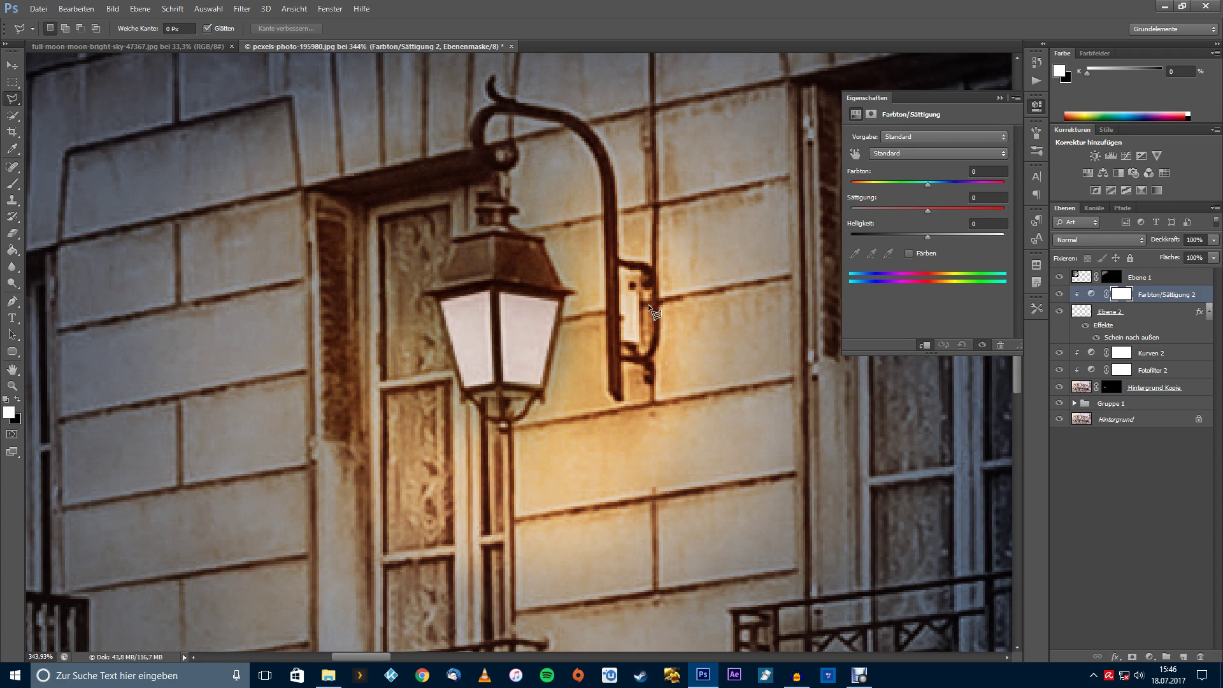
pyautogui.click(922, 252)
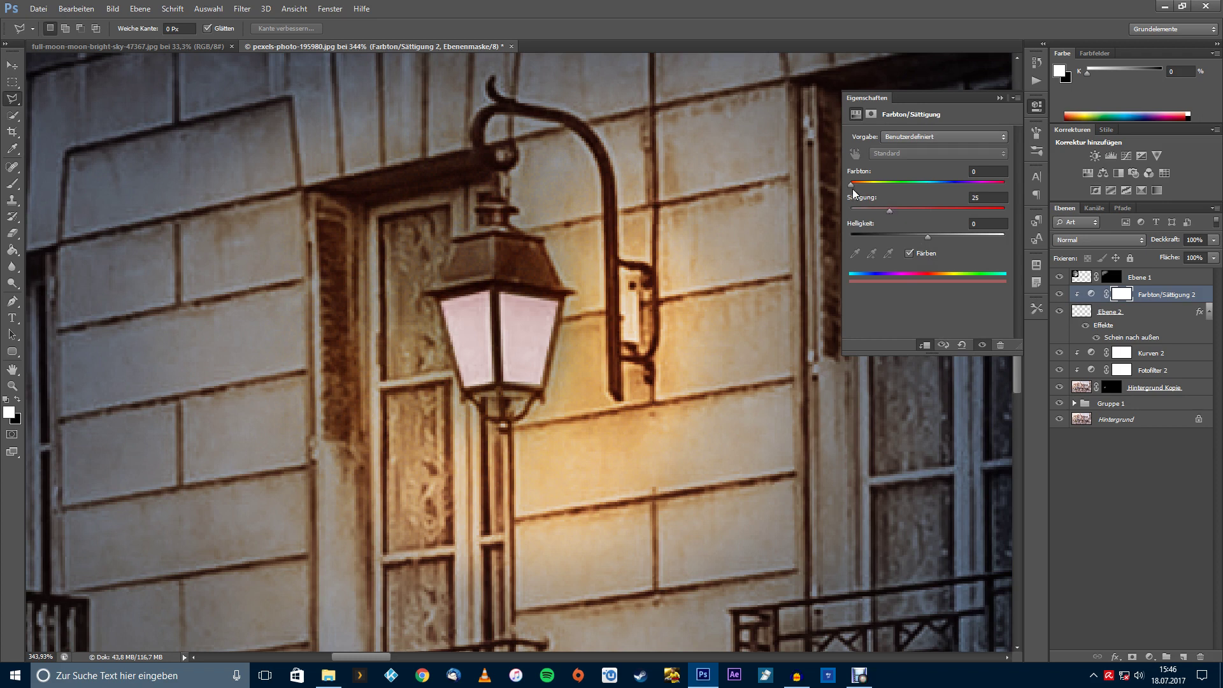
pyautogui.moveTo(851, 188)
pyautogui.mouseDown()
pyautogui.moveTo(910, 185)
pyautogui.moveTo(850, 186)
pyautogui.moveTo(867, 187)
pyautogui.mouseUp()
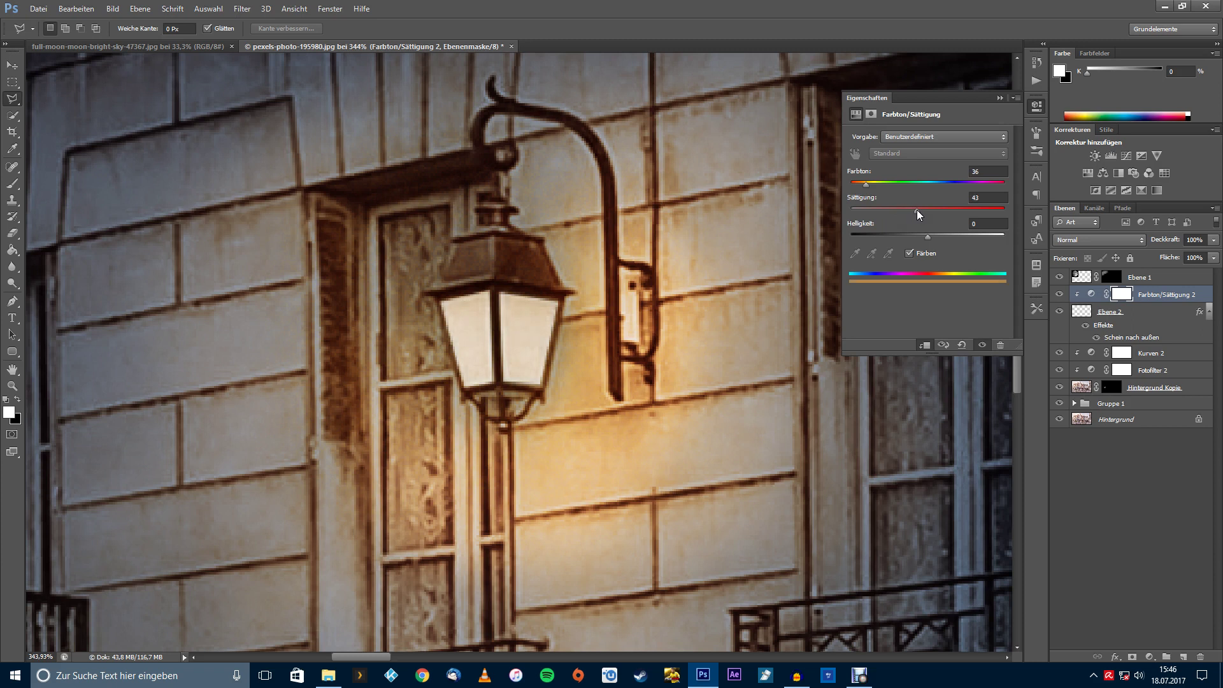
pyautogui.moveTo(924, 211); pyautogui.dragTo(928, 212)
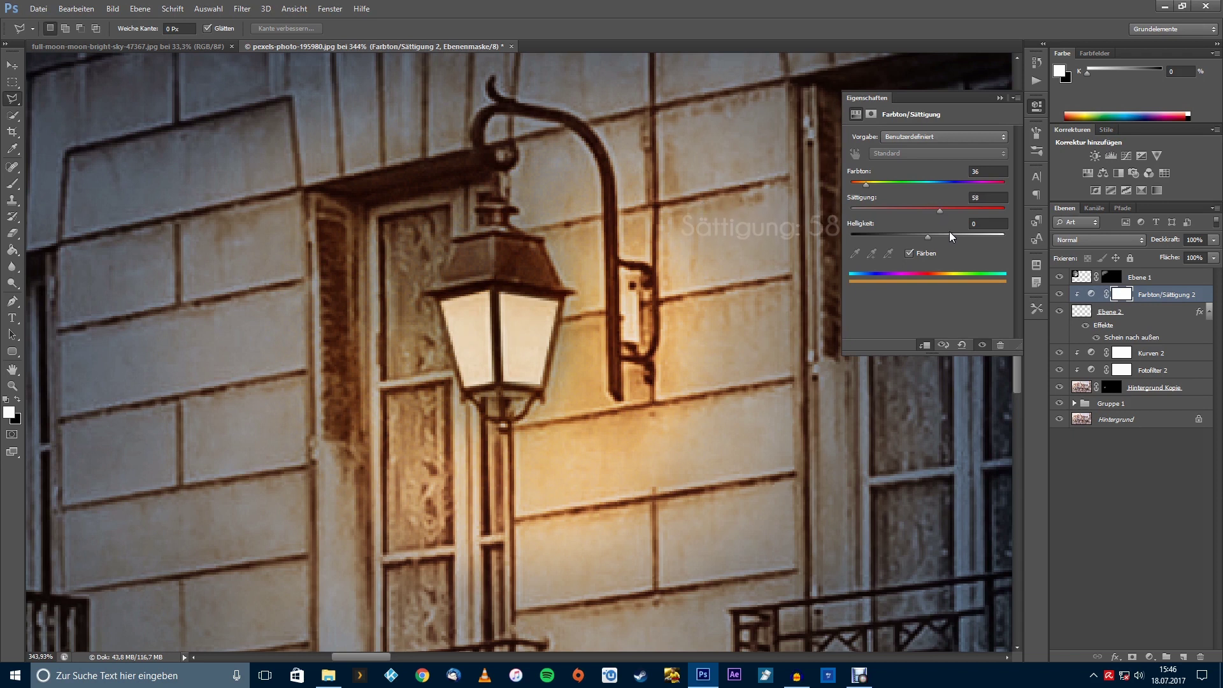
pyautogui.moveTo(925, 237)
pyautogui.mouseDown()
pyautogui.moveTo(970, 238)
pyautogui.moveTo(954, 235)
pyautogui.mouseUp()
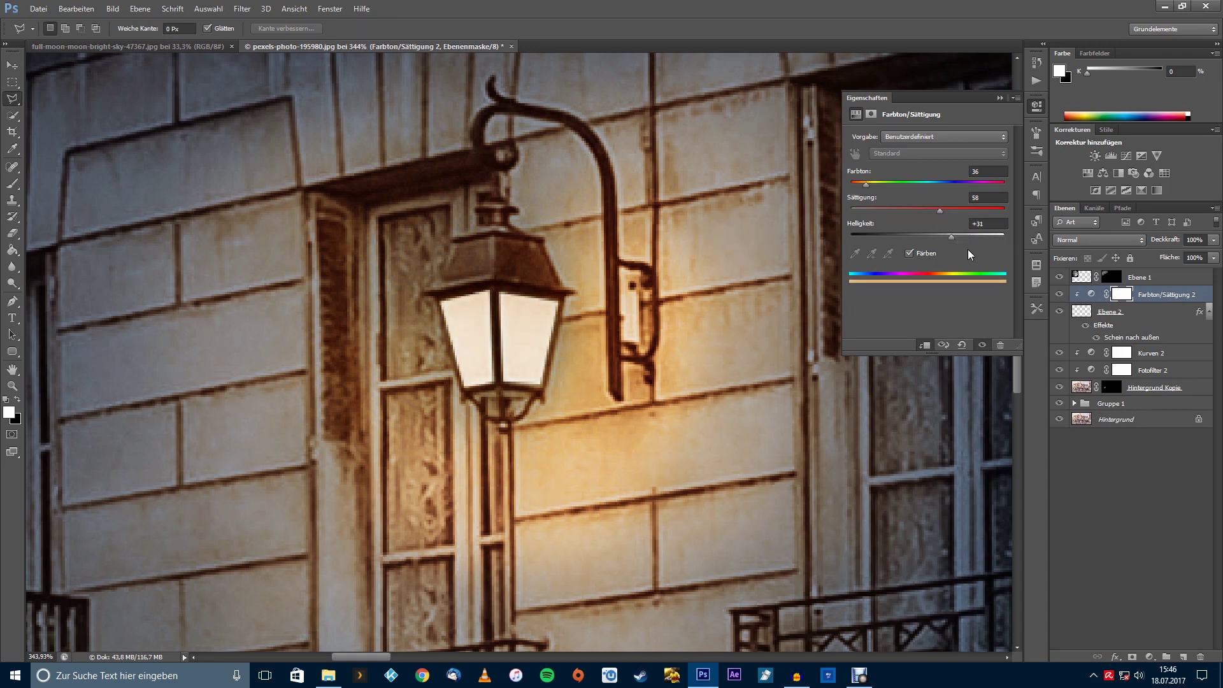
pyautogui.click(1037, 106)
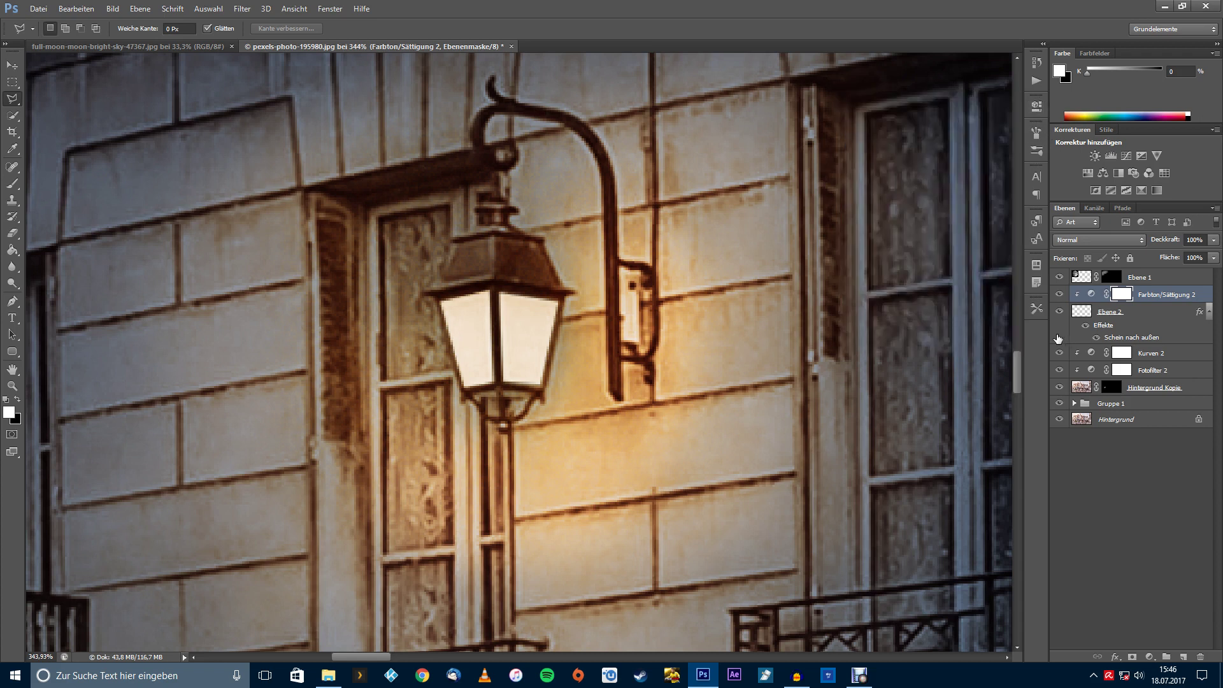
# - Toggle the lamp glow and hue adjustment layers off and on to compare them
pyautogui.click(1059, 294)
pyautogui.scroll(-5, 359, 382)
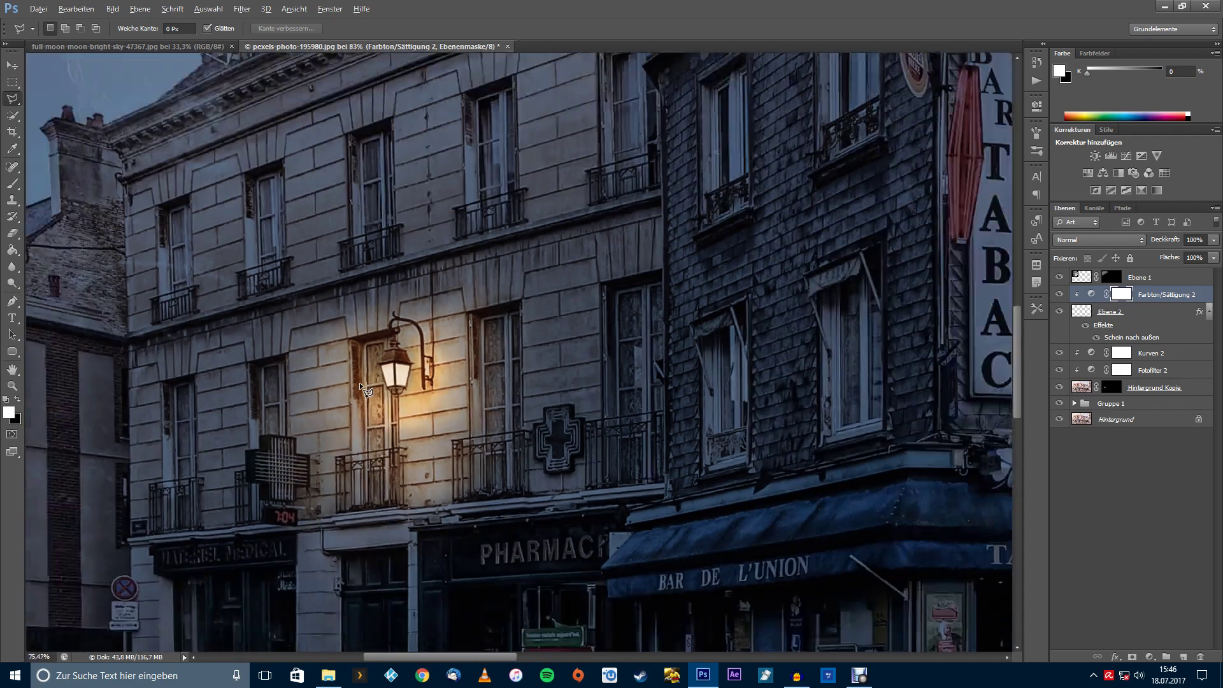
pyautogui.scroll(-1, 359, 382)
pyautogui.scroll(-1, 359, 382)
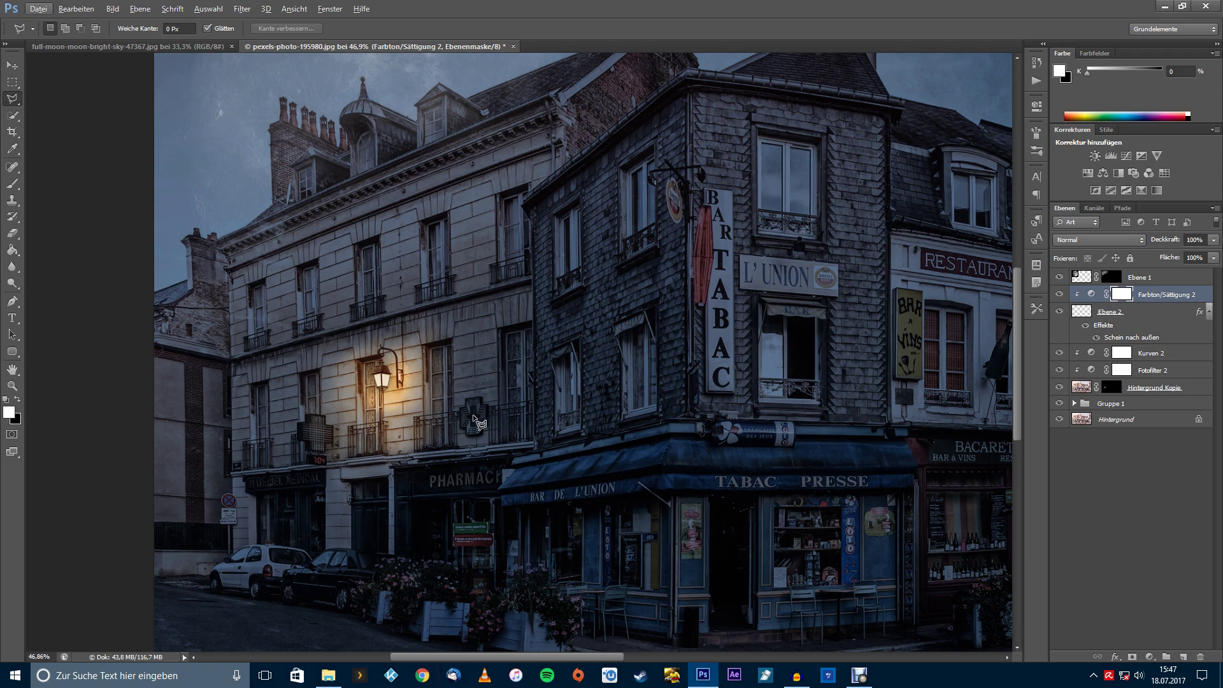
pyautogui.scroll(2, 382, 382)
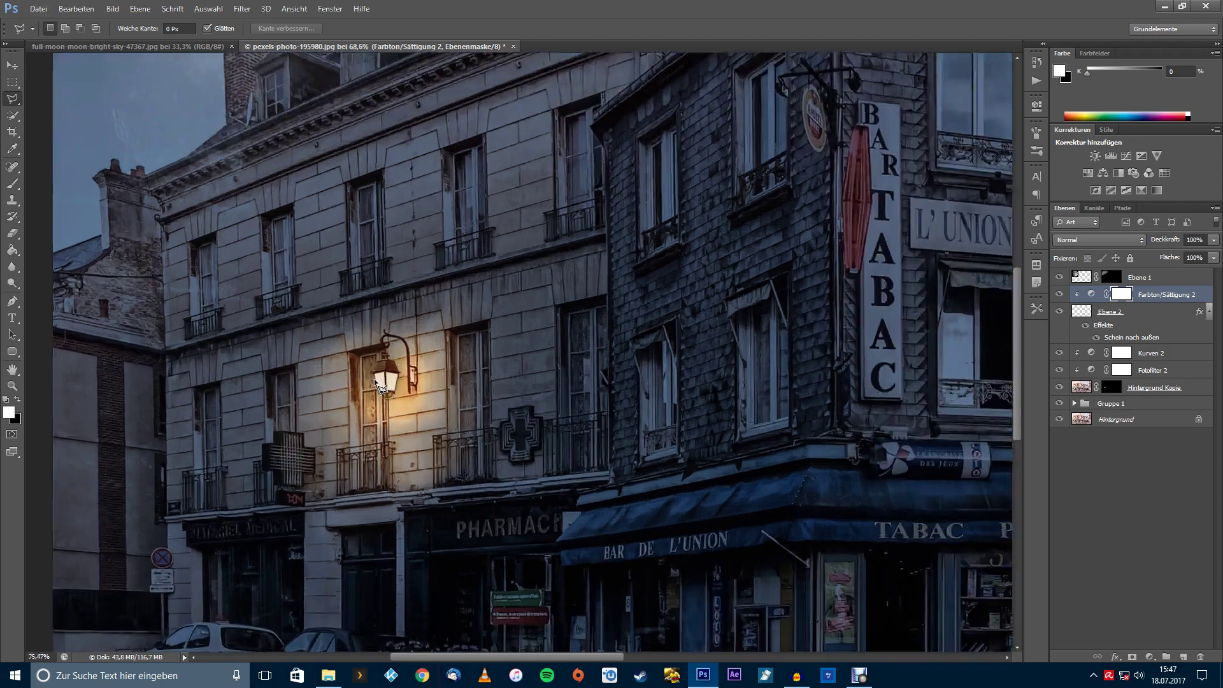
pyautogui.scroll(3, 384, 385)
pyautogui.click(1058, 311)
pyautogui.click(1140, 311)
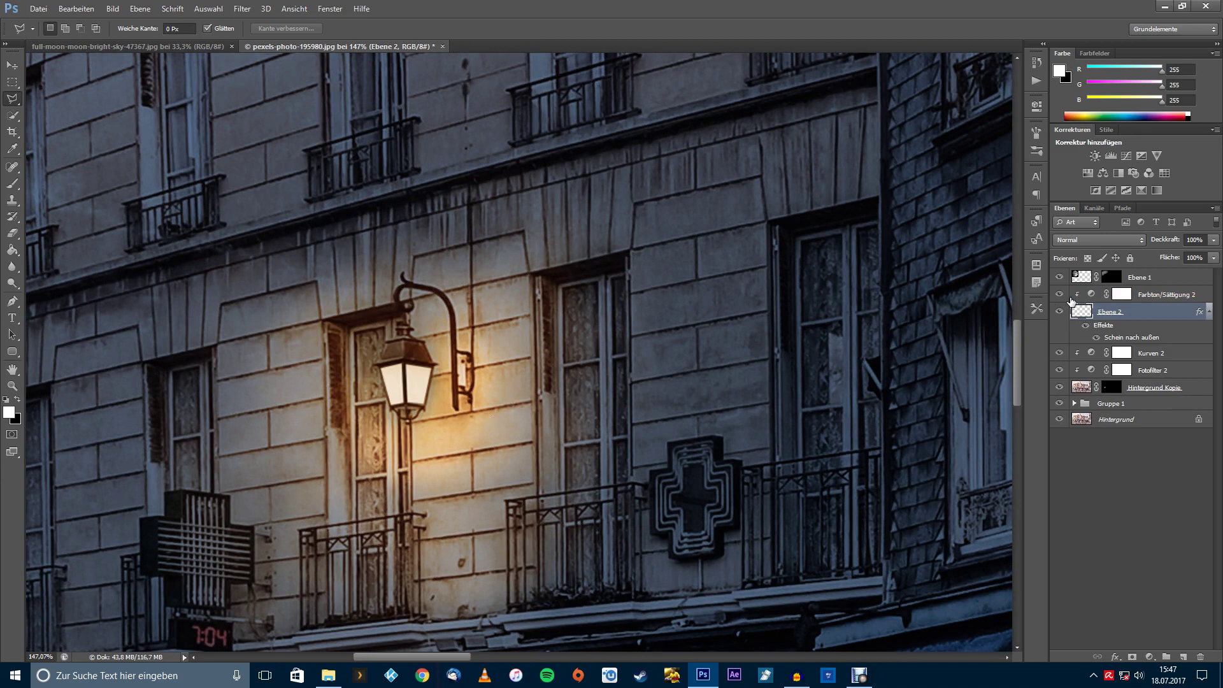
pyautogui.click(1059, 295)
pyautogui.click(1121, 294)
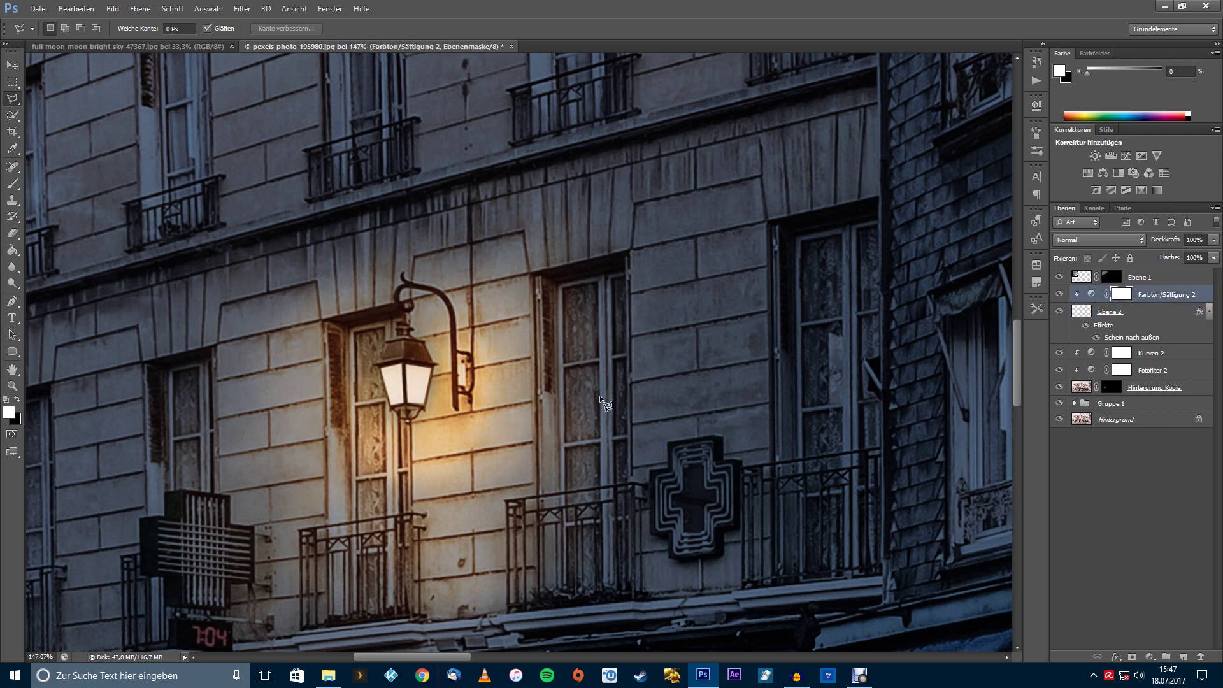
# - Select every layer from Farbton/Sättigung 2 down to Hintergrund Kopie
pyautogui.scroll(-2, 598, 395)
pyautogui.scroll(-2, 576, 396)
pyautogui.scroll(-2, 558, 404)
pyautogui.scroll(-1, 587, 401)
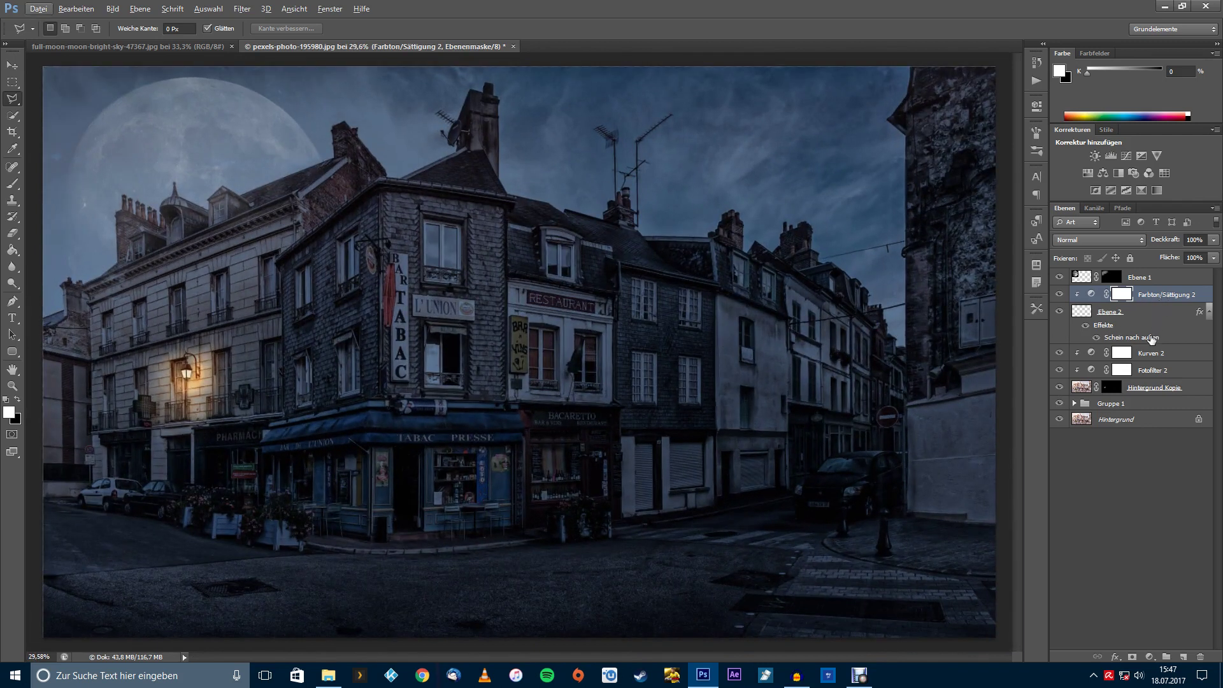
pyautogui.keyDown('shift'); pyautogui.click(1122, 392); pyautogui.keyUp('shift')
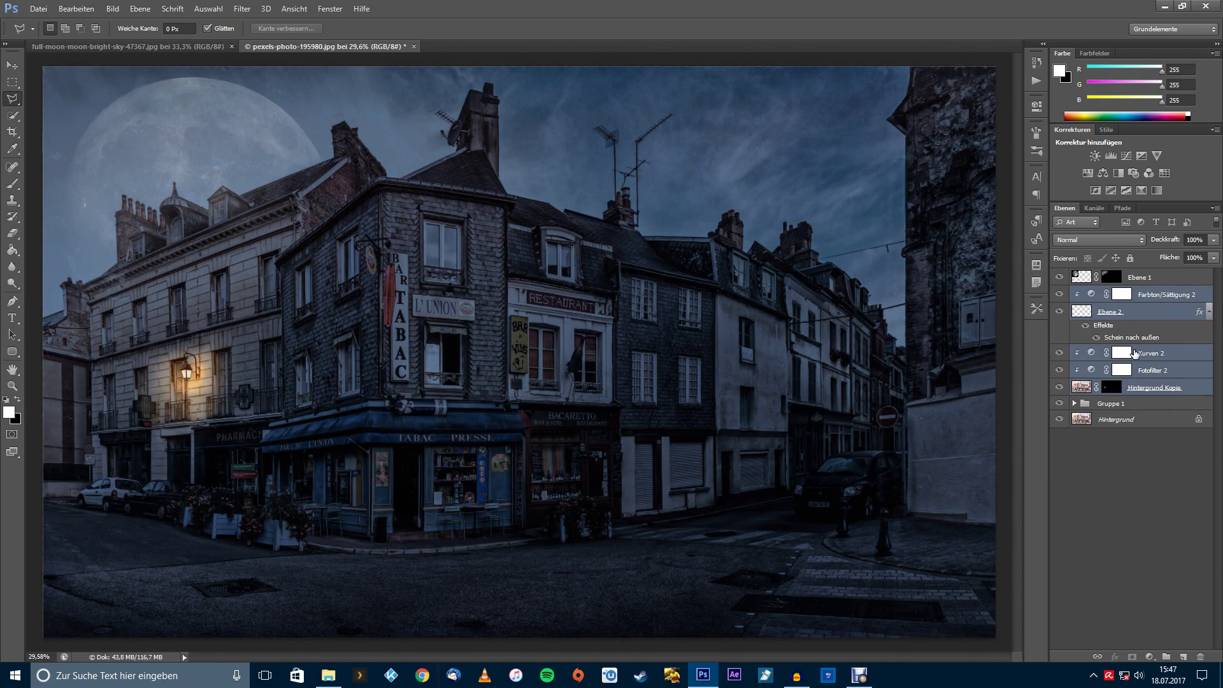
# - Group the lamp layers as Gruppe 2, then toggle its visibility to compare
pyautogui.hotkey('ctrl', 'g')
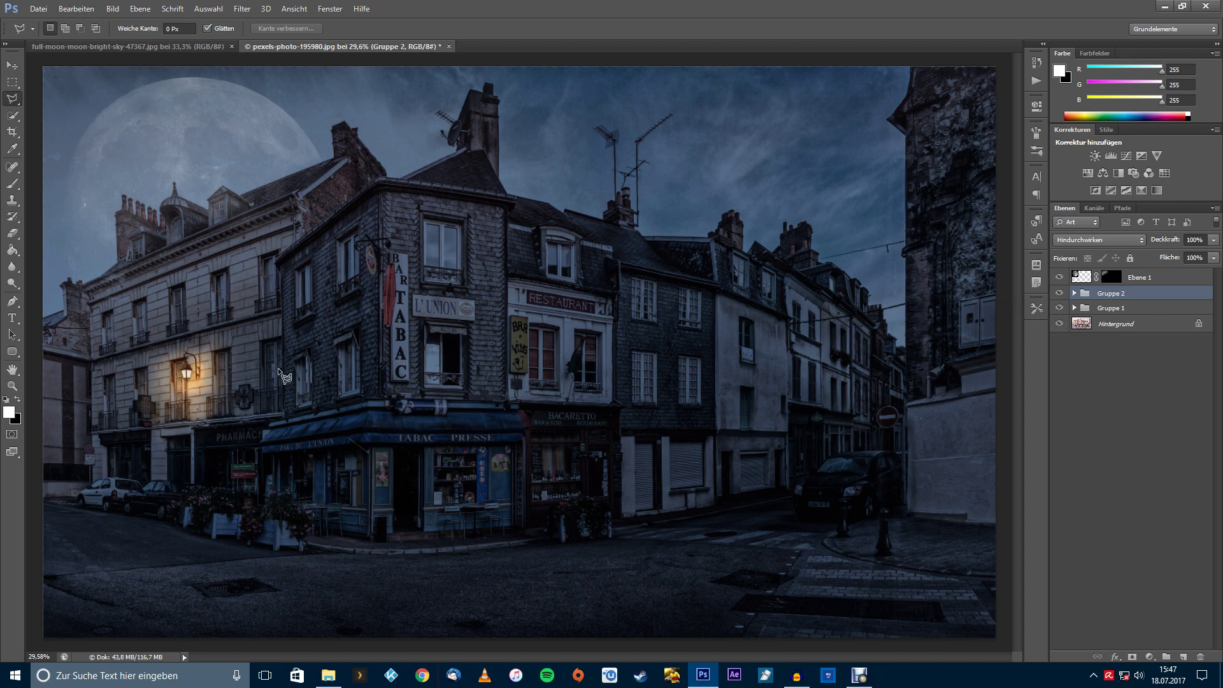
pyautogui.scroll(2, 386, 315)
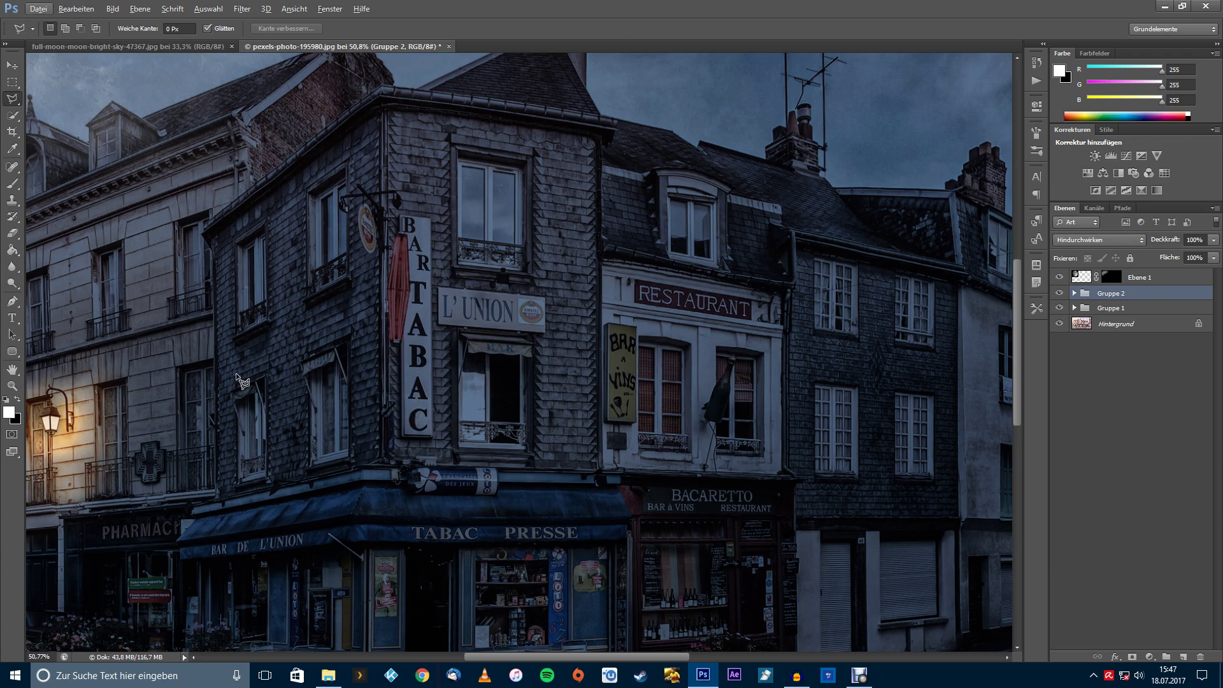
pyautogui.moveTo(140, 407); pyautogui.dragTo(359, 377)
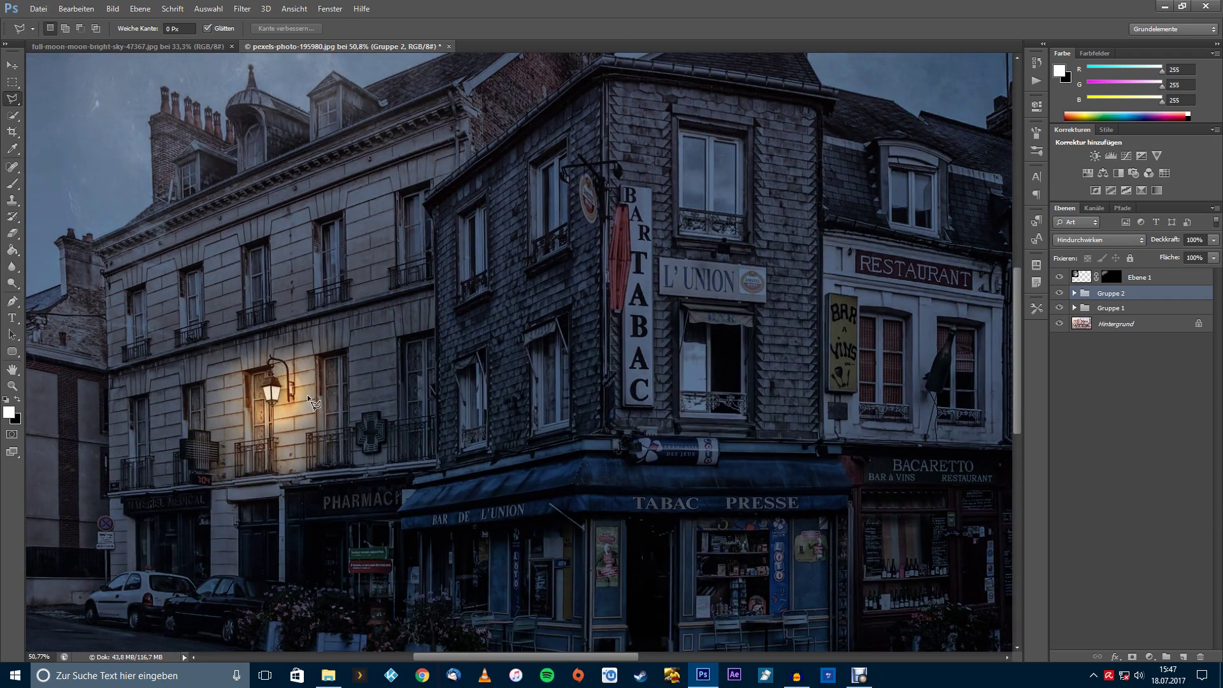
pyautogui.moveTo(590, 353)
pyautogui.mouseDown()
pyautogui.moveTo(401, 376)
pyautogui.moveTo(405, 388)
pyautogui.mouseUp()
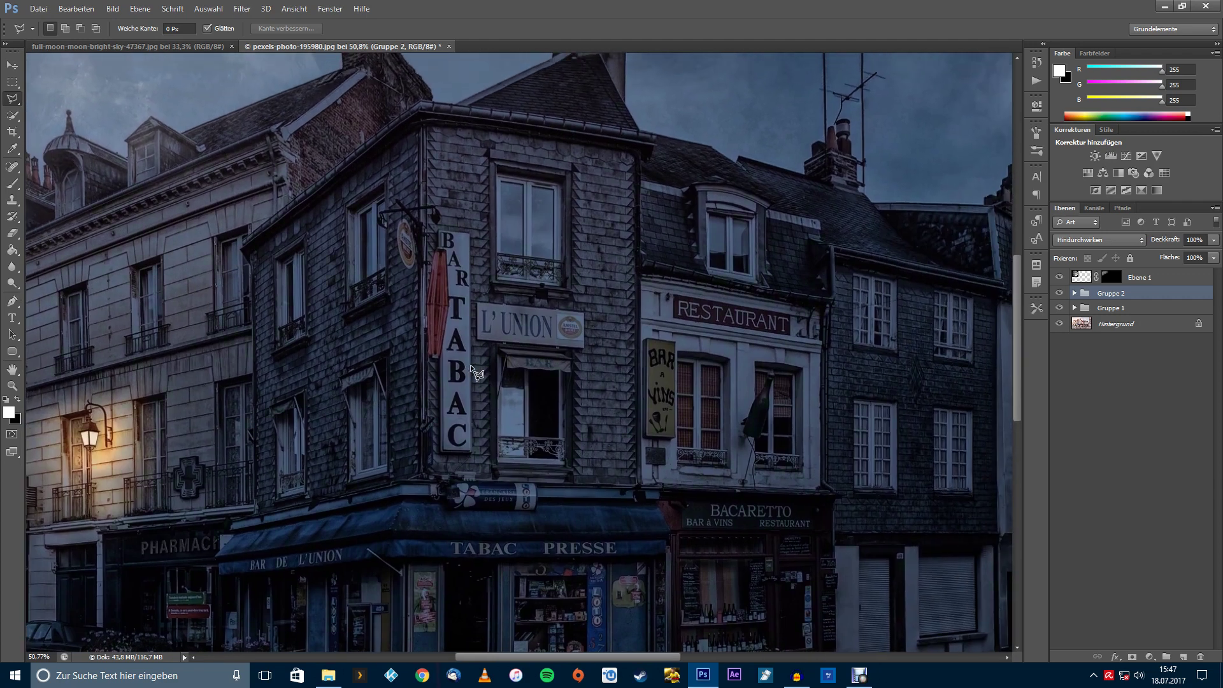
pyautogui.click(1075, 294)
pyautogui.click(1059, 293)
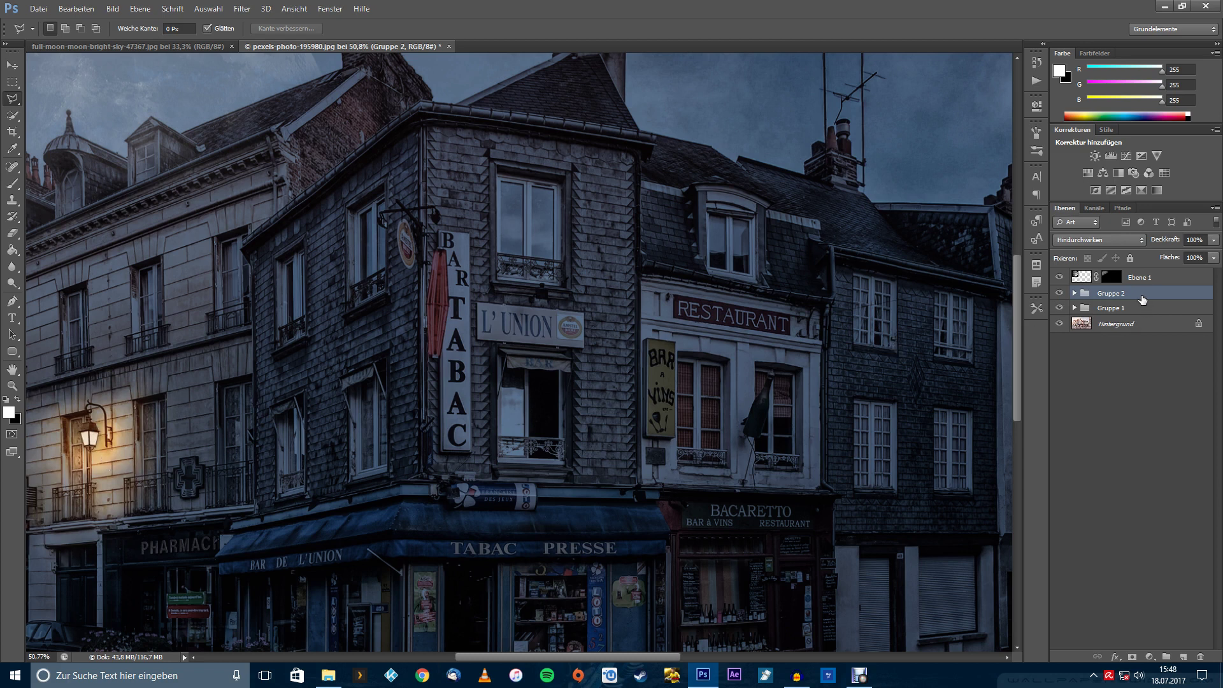
# - Duplicate Gruppe 2 and delete Farbton/Sättigung 2 and Ebene 2 from the copy
pyautogui.hotkey('ctrl', 'j')
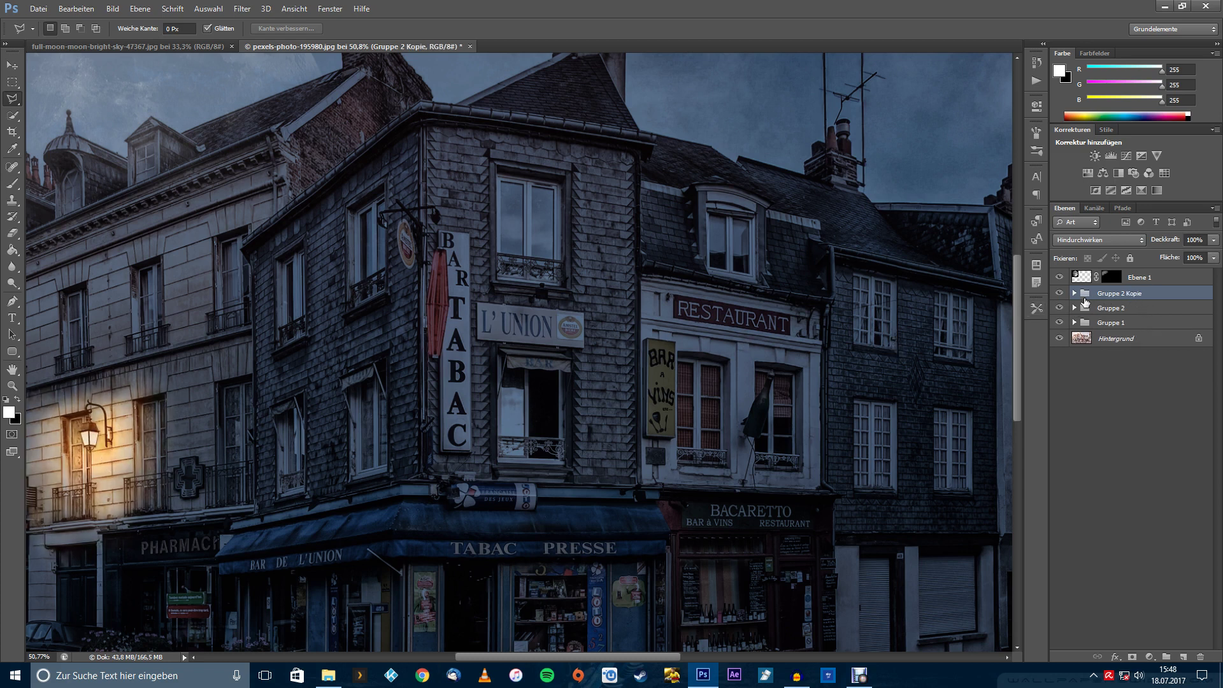
pyautogui.click(1074, 293)
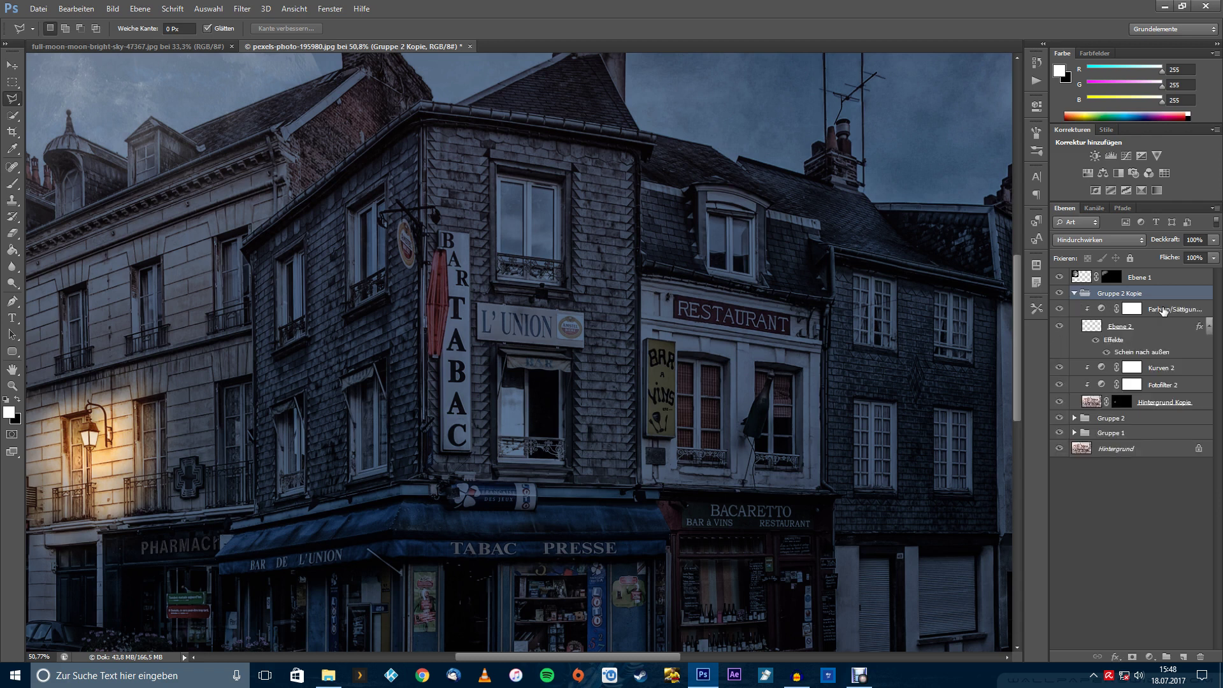
pyautogui.click(1163, 310)
pyautogui.click(1127, 328)
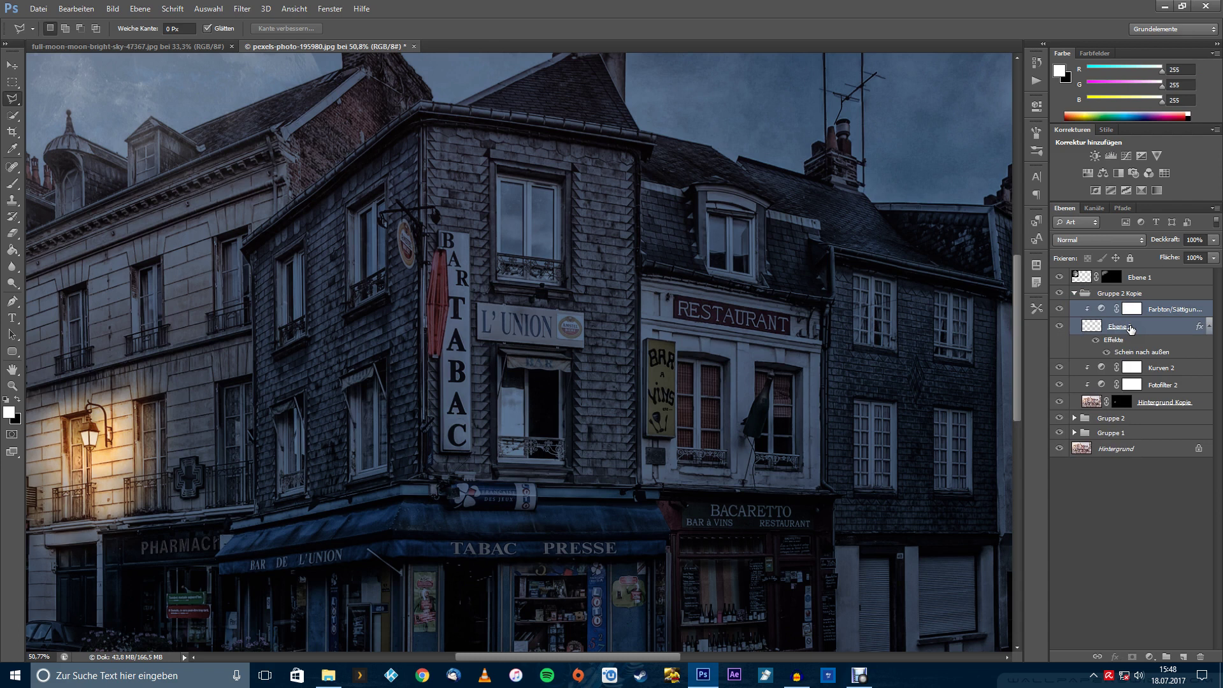
pyautogui.press('Delete')
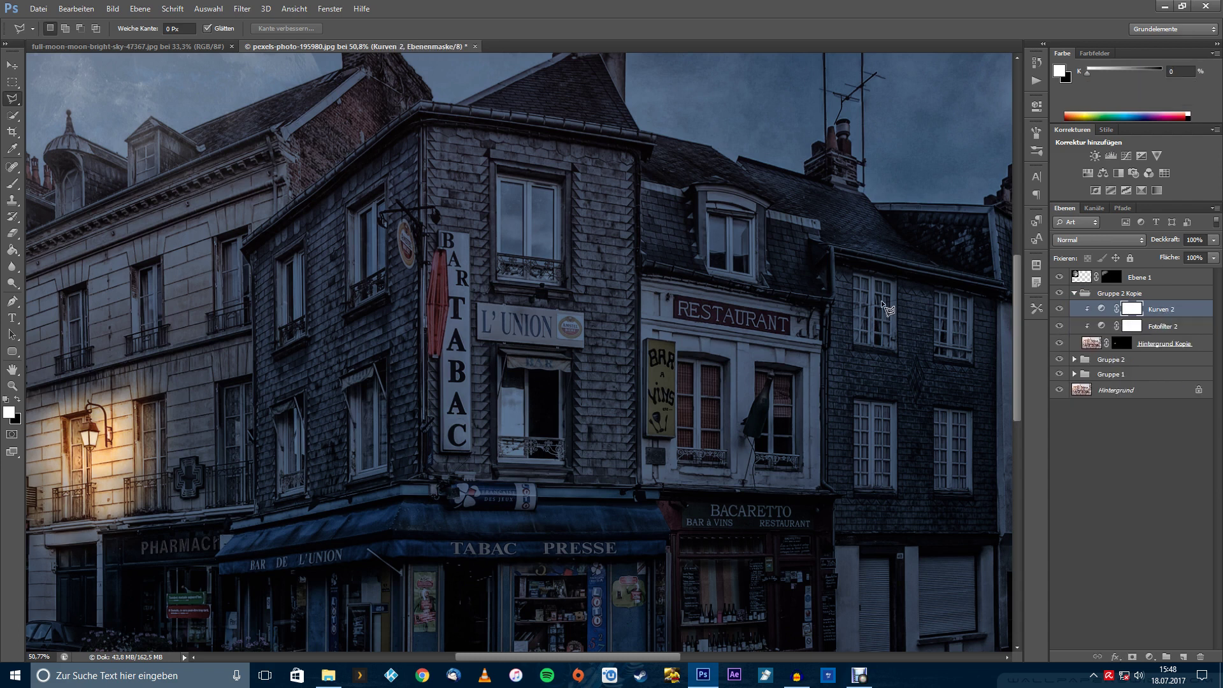
# - Fill the copy's Hintergrund Kopie layer mask with black
pyautogui.click(1129, 344)
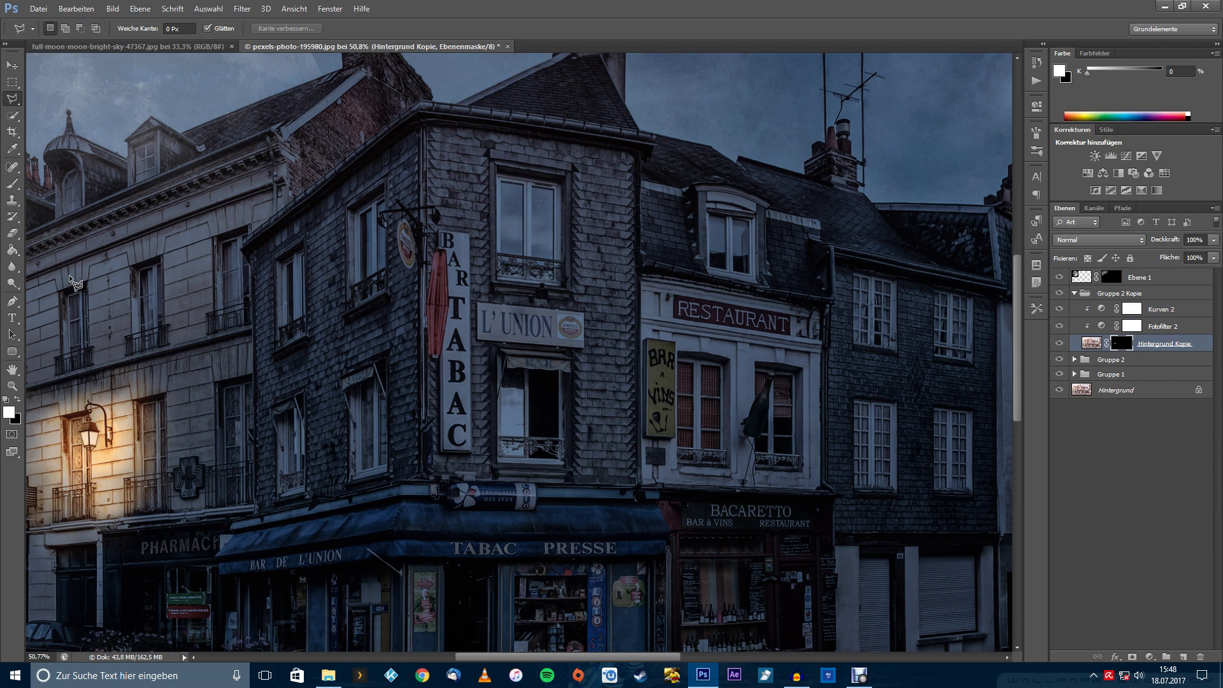
pyautogui.click(16, 405)
pyautogui.hotkey('alt', 'BackSpace')
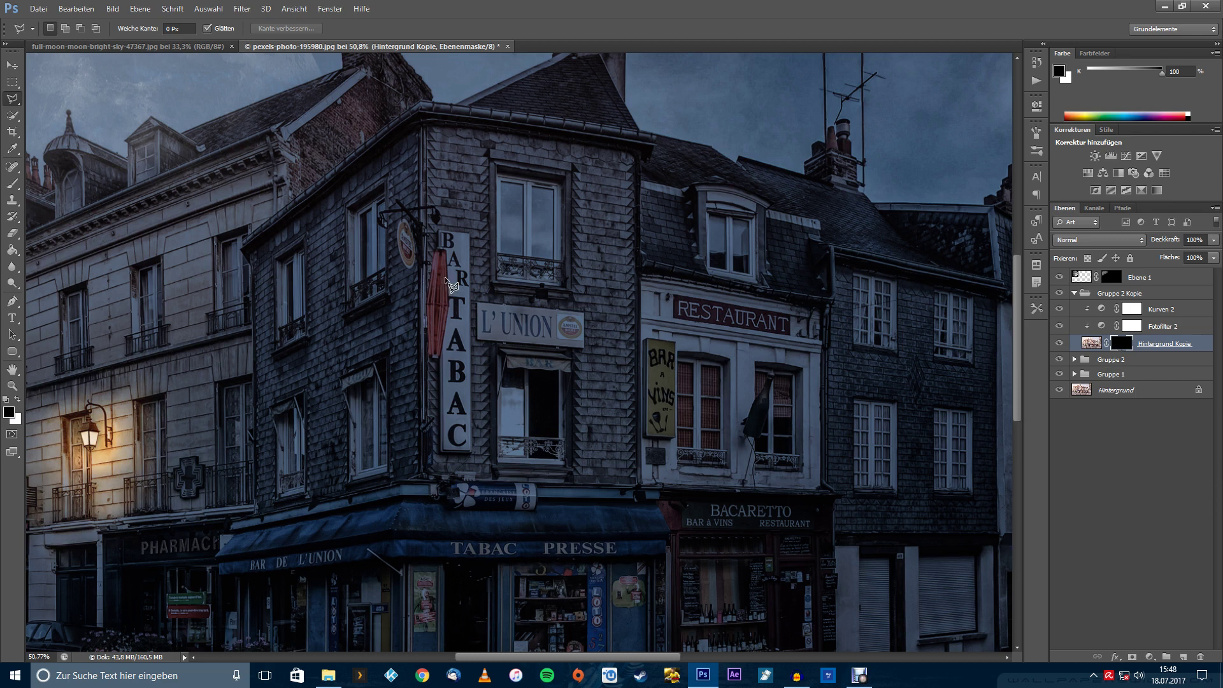
pyautogui.keyDown('alt'); pyautogui.scroll(2, 431, 273); pyautogui.keyUp('alt')
pyautogui.keyDown('alt'); pyautogui.scroll(2, 433, 272); pyautogui.keyUp('alt')
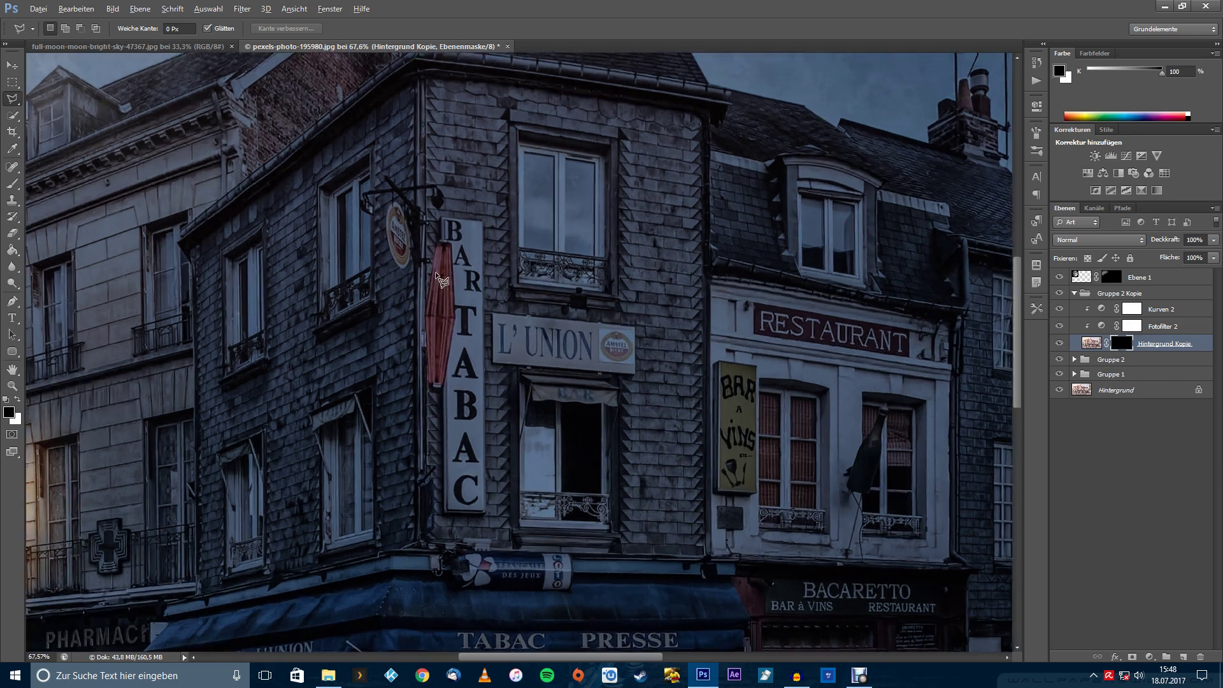
pyautogui.keyDown('alt'); pyautogui.scroll(1, 446, 290); pyautogui.keyUp('alt')
pyautogui.scroll(-2, 460, 325)
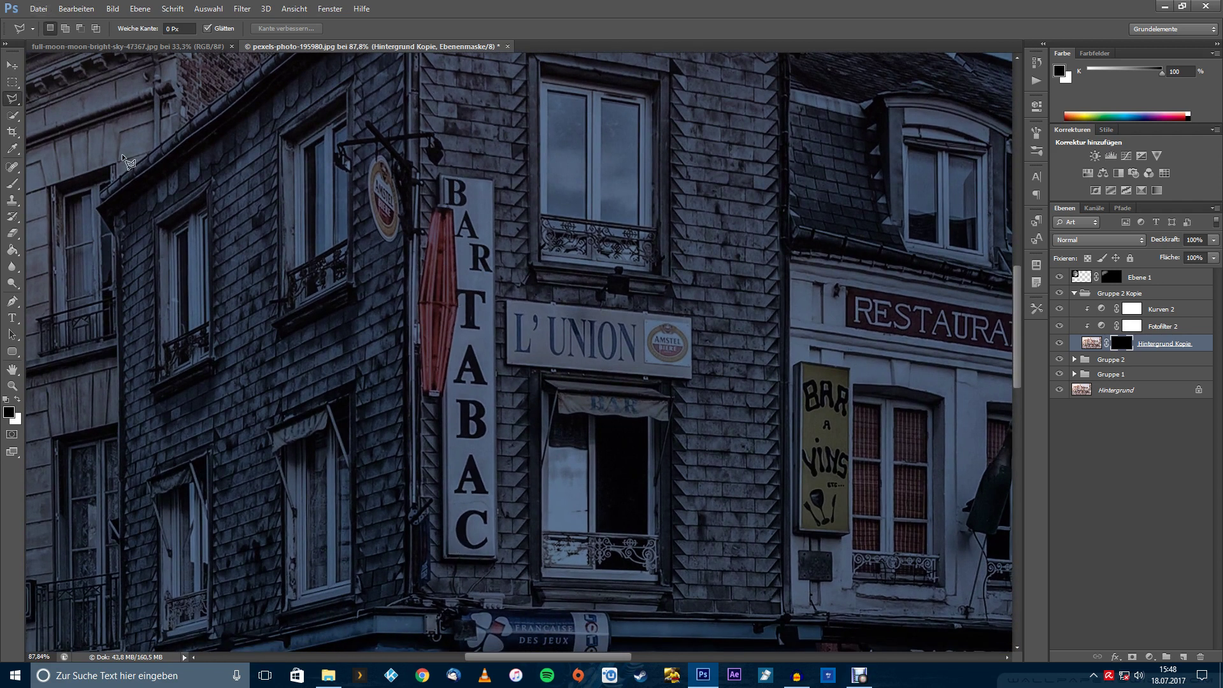
# - Set up a white Brush of about 109 px
pyautogui.click(13, 185)
pyautogui.rightClick(12, 186)
pyautogui.click(63, 186)
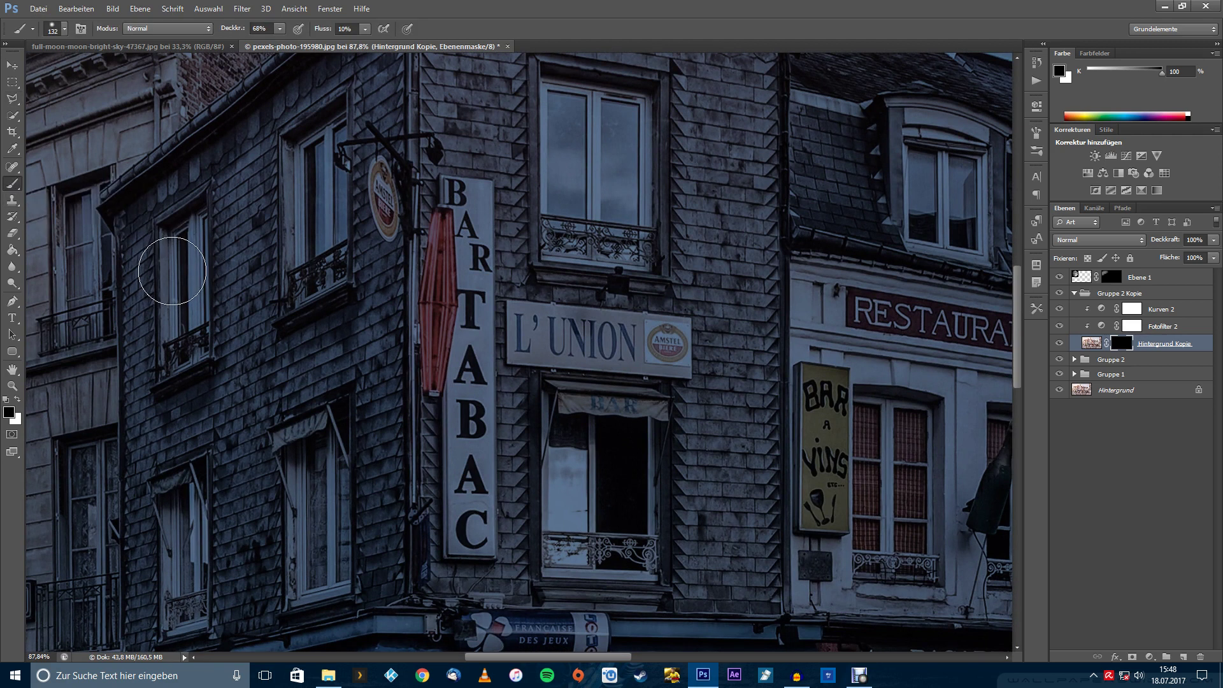
pyautogui.click(18, 400)
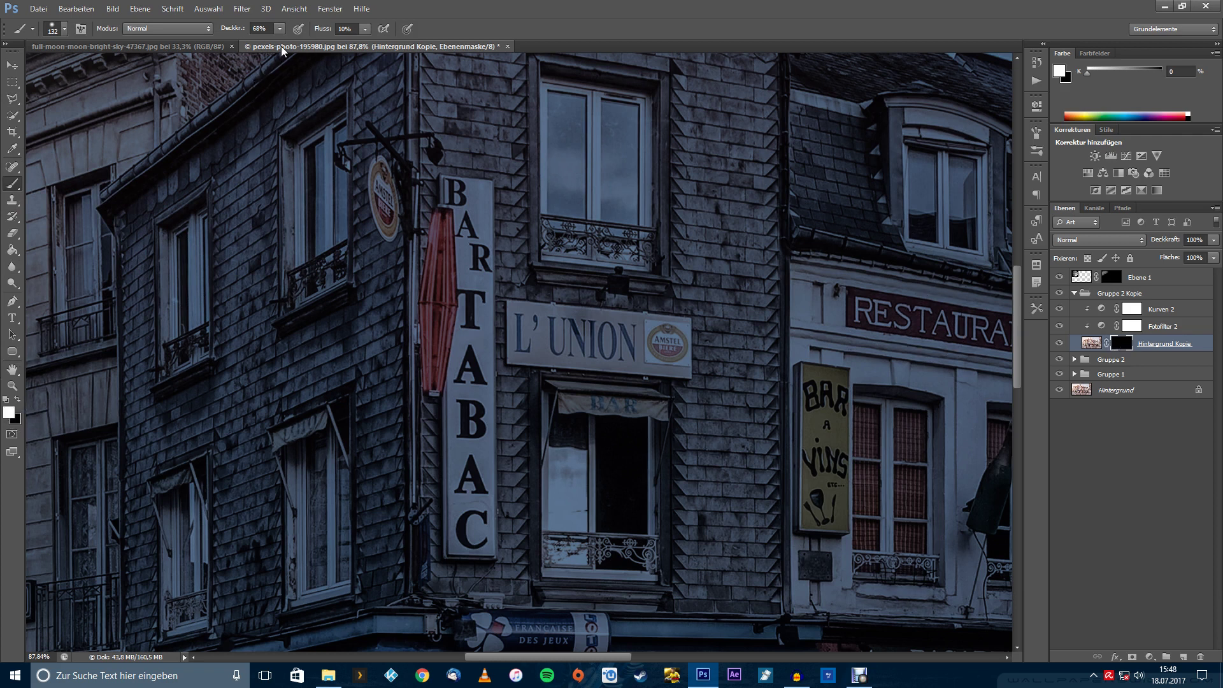
pyautogui.moveTo(238, 33); pyautogui.dragTo(241, 33)
# - Paint warm glow on the mask around the lamp and sign edges, lowering brush opacity
pyautogui.scroll(1, 448, 179)
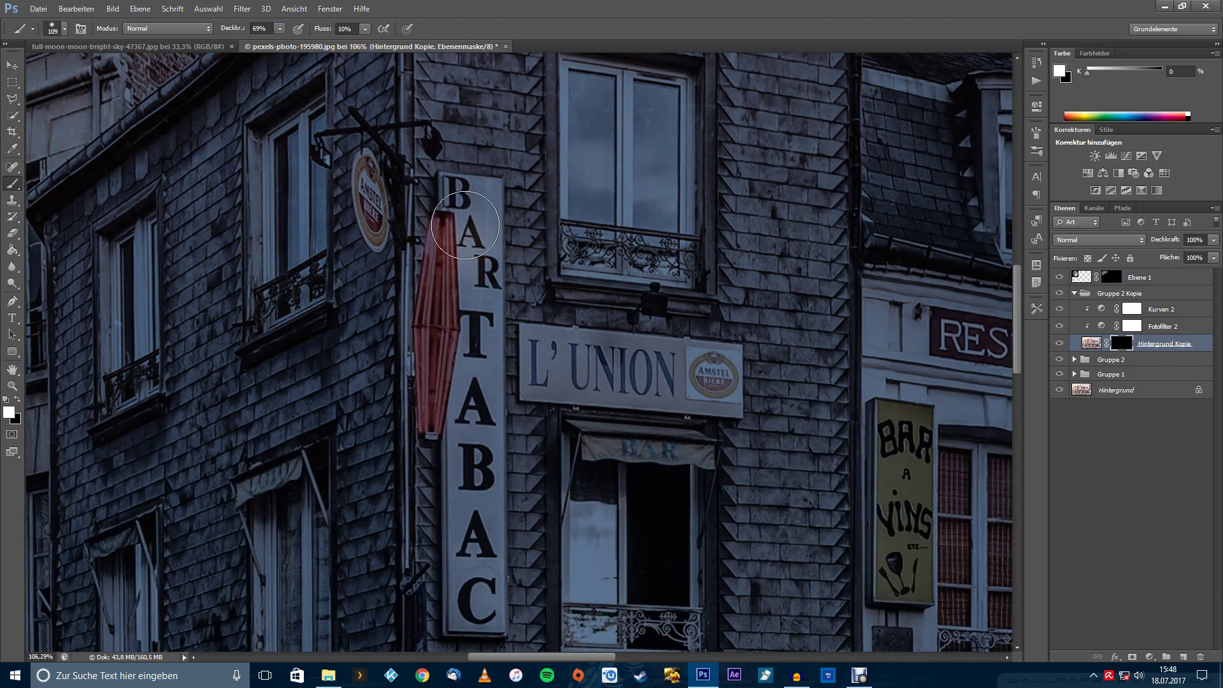
pyautogui.moveTo(454, 279); pyautogui.dragTo(446, 251)
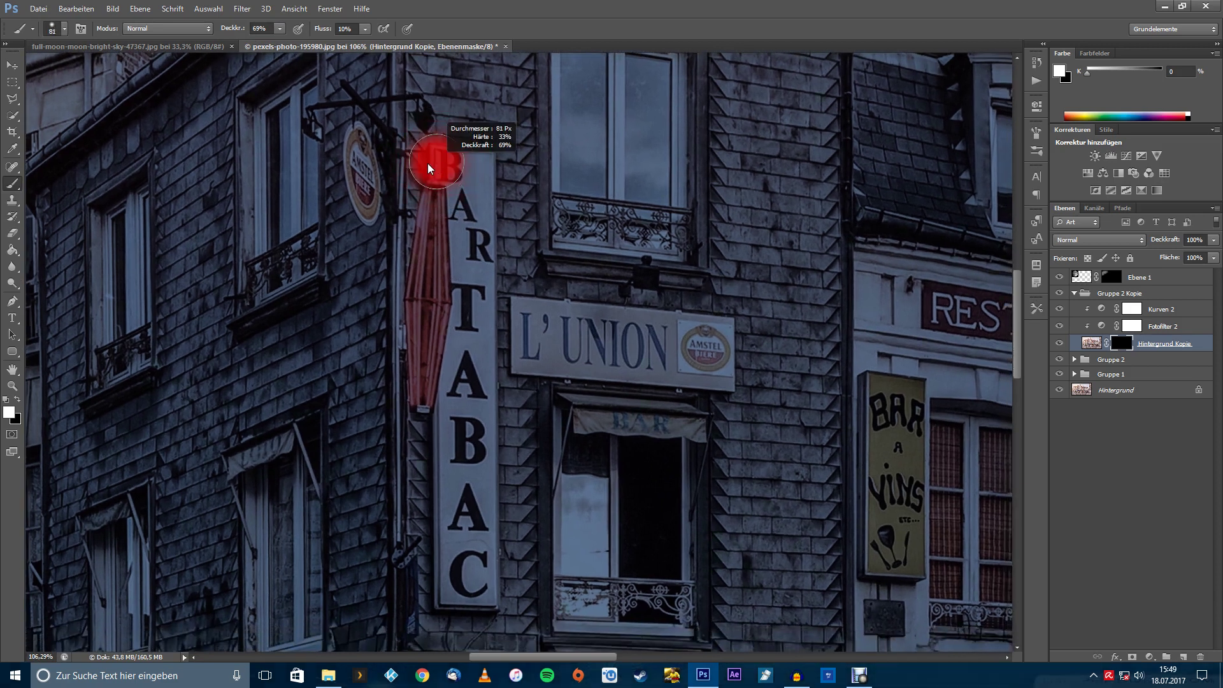
pyautogui.moveTo(427, 168)
pyautogui.mouseDown()
pyautogui.moveTo(434, 138)
pyautogui.moveTo(502, 286)
pyautogui.moveTo(507, 403)
pyautogui.moveTo(499, 616)
pyautogui.moveTo(434, 616)
pyautogui.moveTo(519, 618)
pyautogui.moveTo(513, 549)
pyautogui.mouseUp()
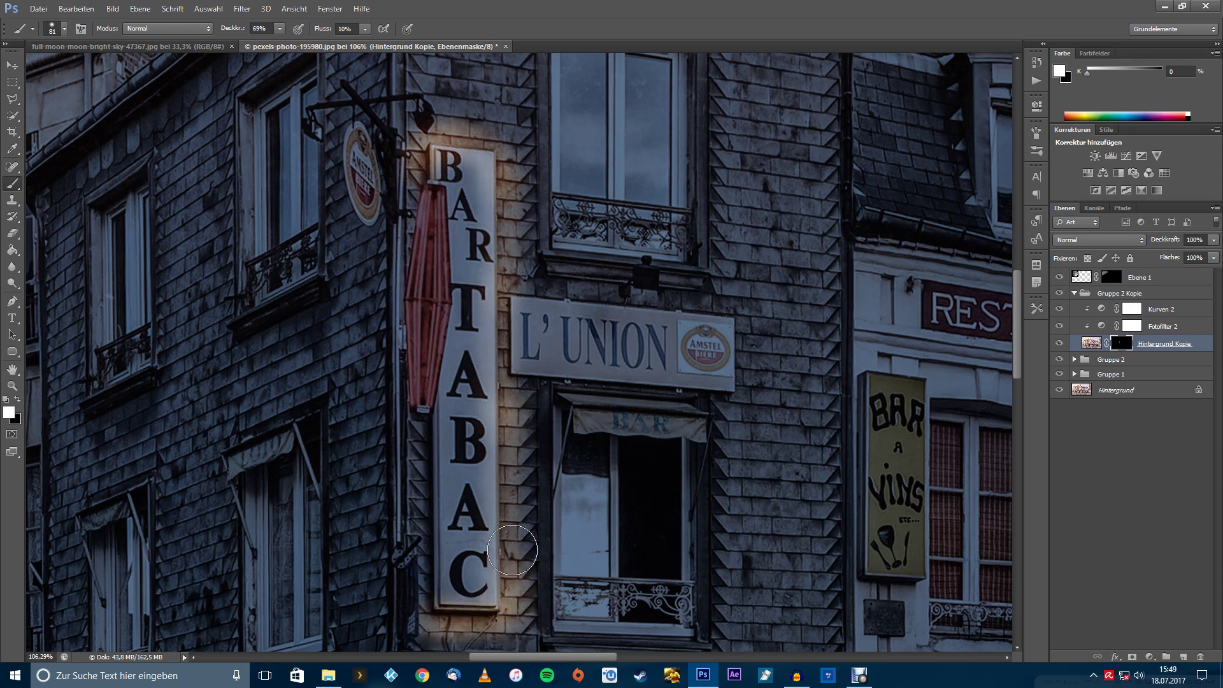
pyautogui.moveTo(438, 432)
pyautogui.mouseDown()
pyautogui.moveTo(430, 611)
pyautogui.moveTo(433, 561)
pyautogui.moveTo(453, 634)
pyautogui.moveTo(425, 446)
pyautogui.moveTo(436, 547)
pyautogui.mouseUp()
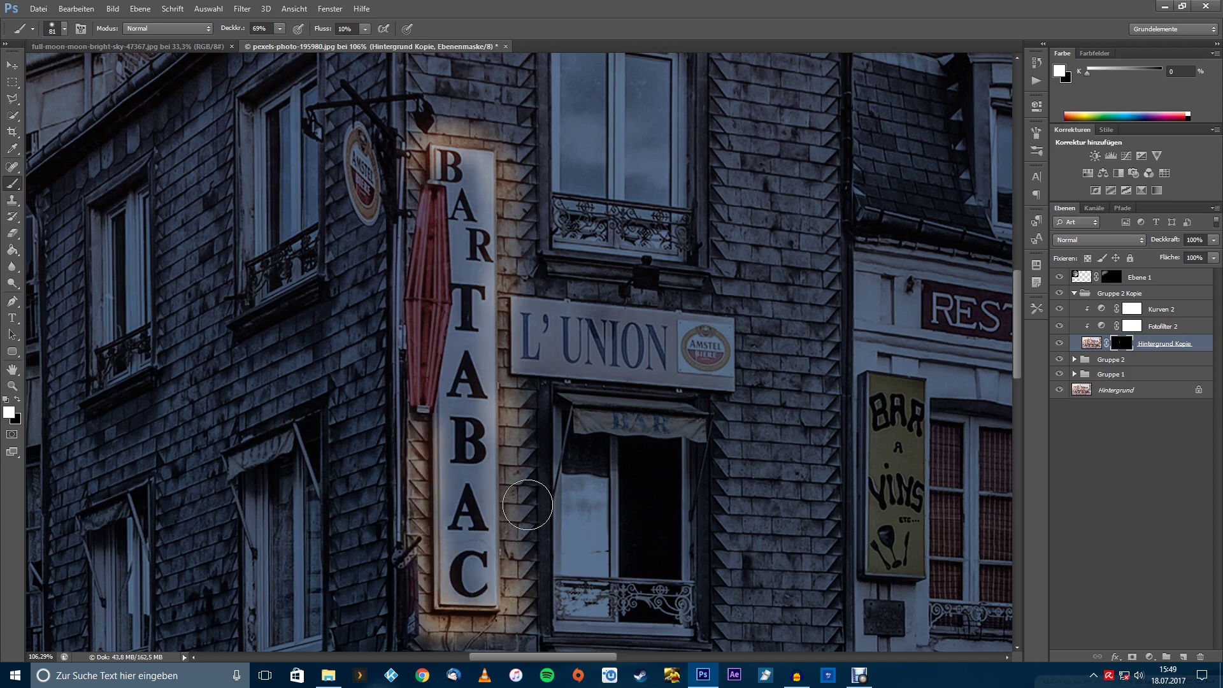
pyautogui.moveTo(238, 32); pyautogui.dragTo(229, 32)
pyautogui.moveTo(361, 201); pyautogui.dragTo(390, 200)
pyautogui.moveTo(231, 31); pyautogui.dragTo(211, 33)
pyautogui.moveTo(498, 128)
pyautogui.mouseDown()
pyautogui.moveTo(524, 220)
pyautogui.moveTo(520, 538)
pyautogui.mouseUp()
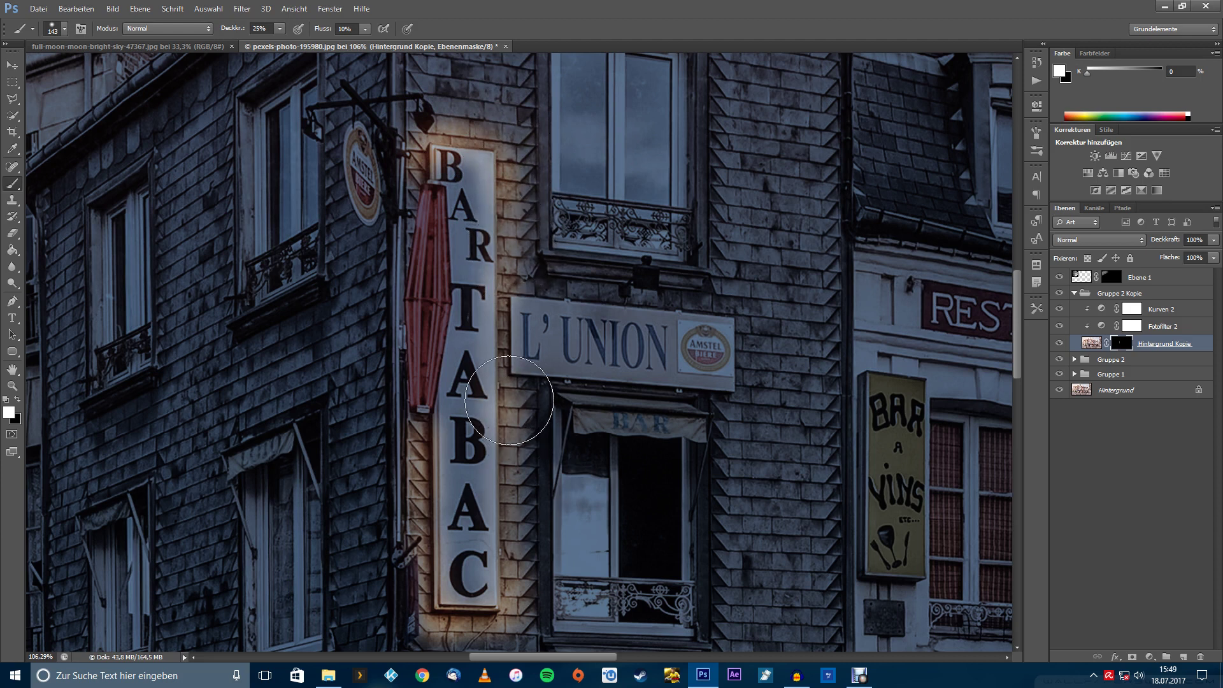
# - Build up glow along the sign, then paint black to tone down its top
pyautogui.scroll(-3, 520, 539)
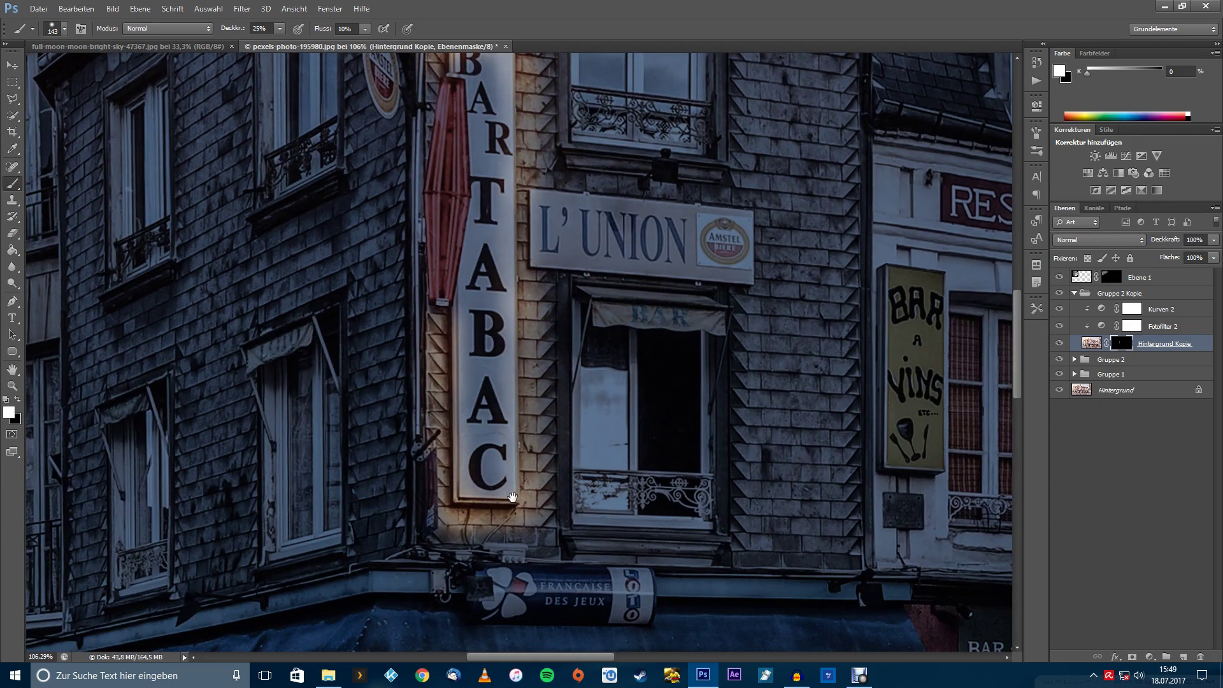
pyautogui.moveTo(536, 533)
pyautogui.mouseDown()
pyautogui.moveTo(419, 334)
pyautogui.moveTo(547, 207)
pyautogui.mouseUp()
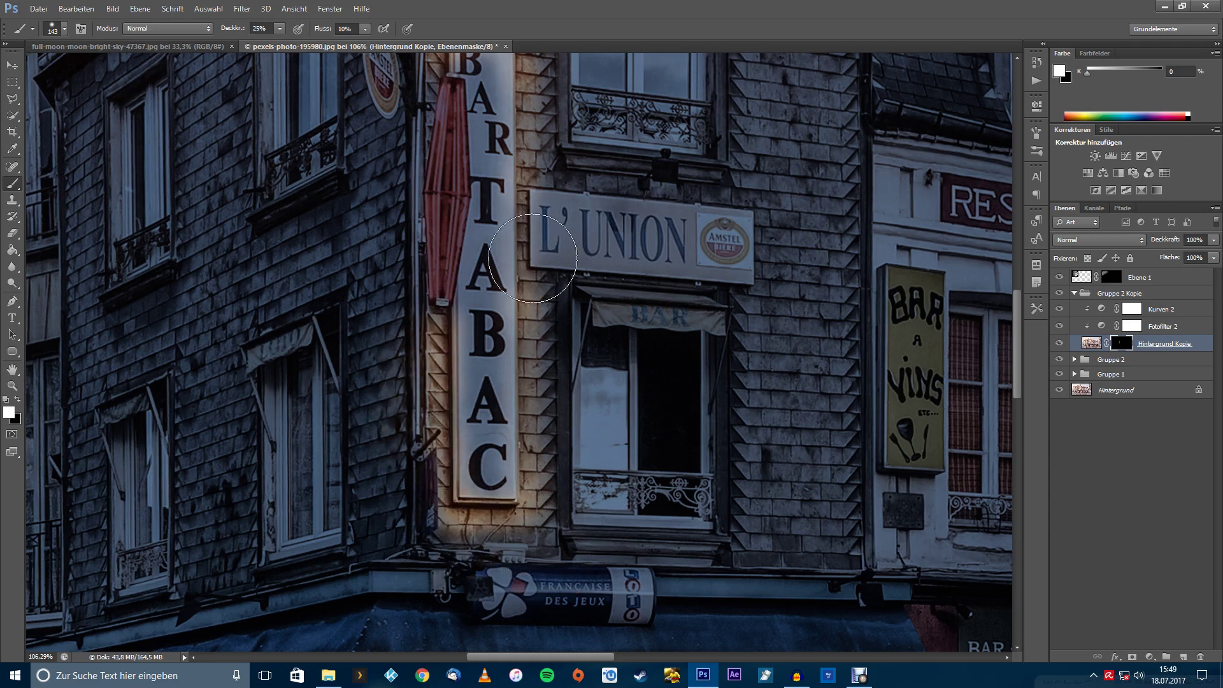
pyautogui.scroll(1, 509, 267)
pyautogui.scroll(3, 496, 296)
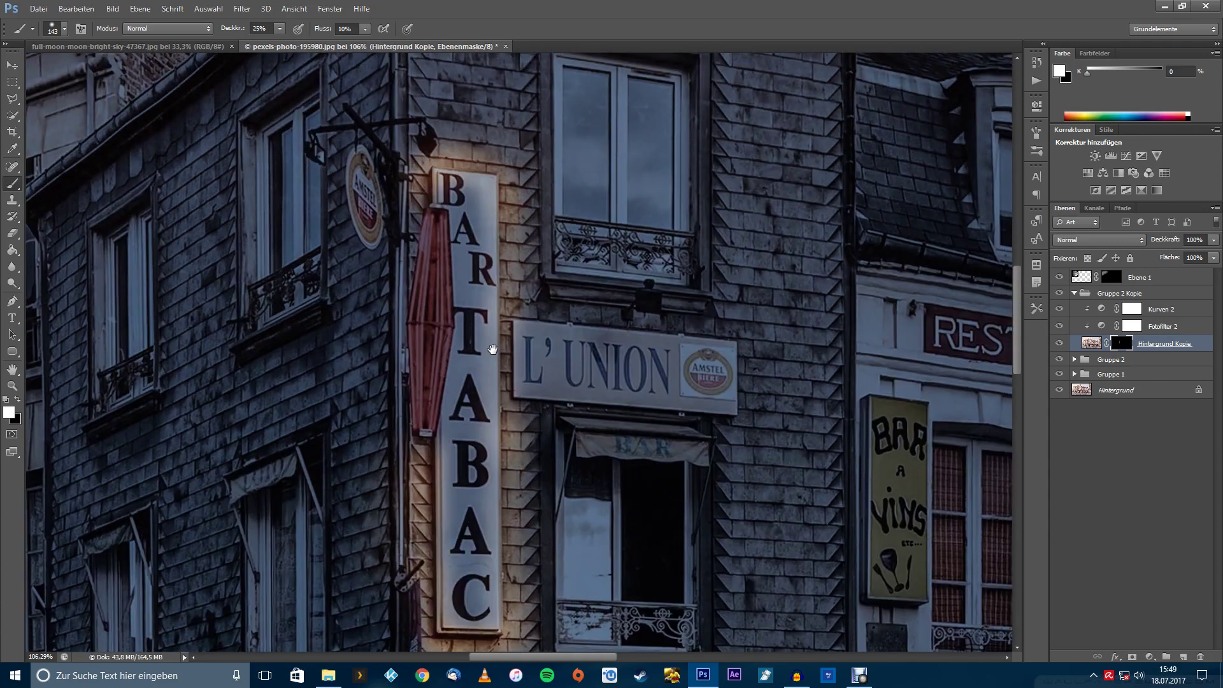
pyautogui.moveTo(496, 296)
pyautogui.mouseDown()
pyautogui.moveTo(482, 131)
pyautogui.moveTo(461, 162)
pyautogui.mouseUp()
pyautogui.press('x')
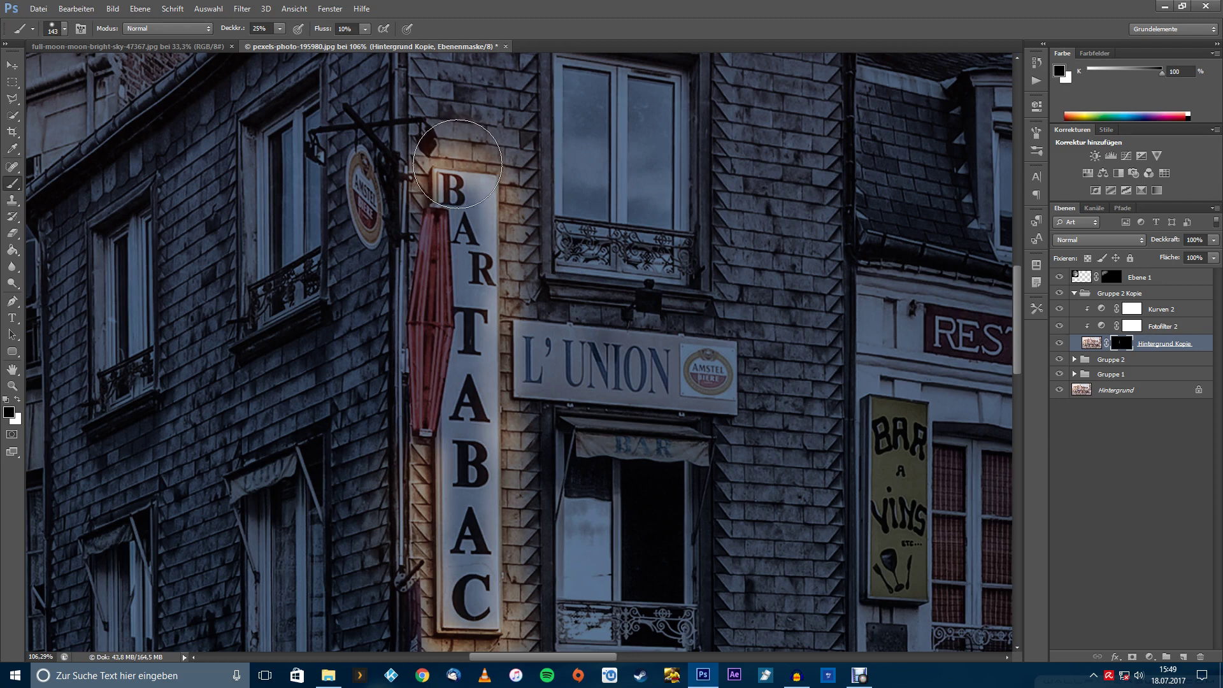
pyautogui.moveTo(423, 177); pyautogui.dragTo(494, 191)
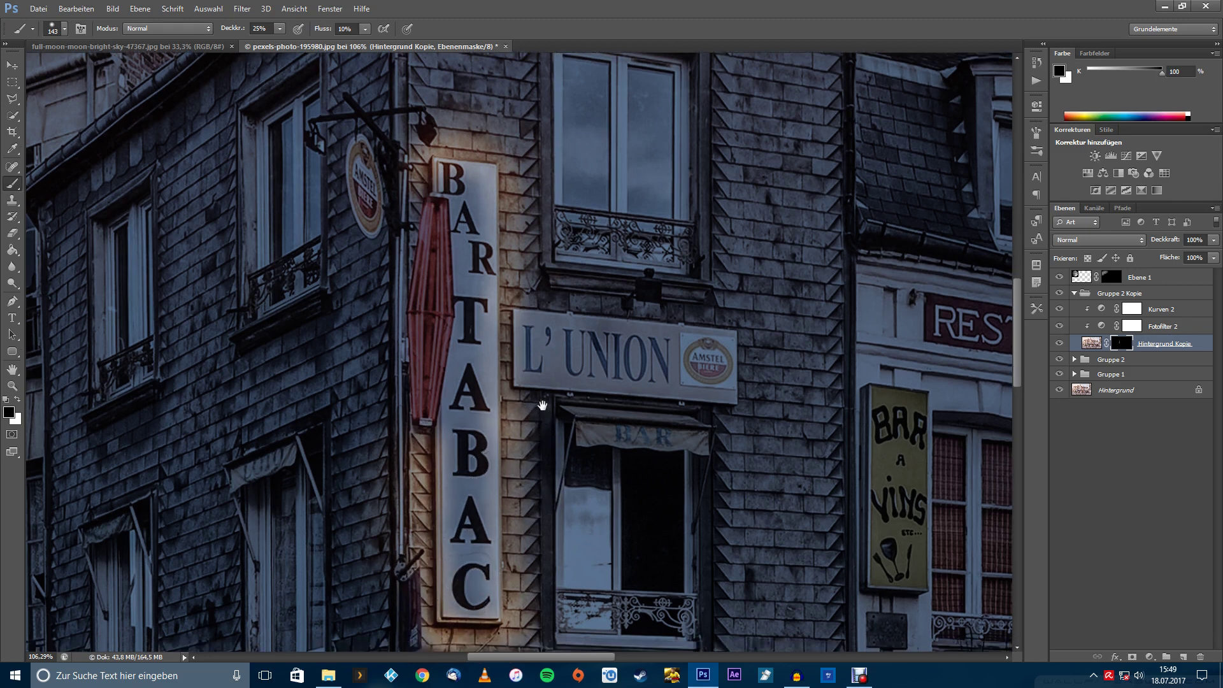
pyautogui.moveTo(499, 513)
pyautogui.mouseDown()
pyautogui.moveTo(521, 346)
pyautogui.moveTo(505, 276)
pyautogui.mouseUp()
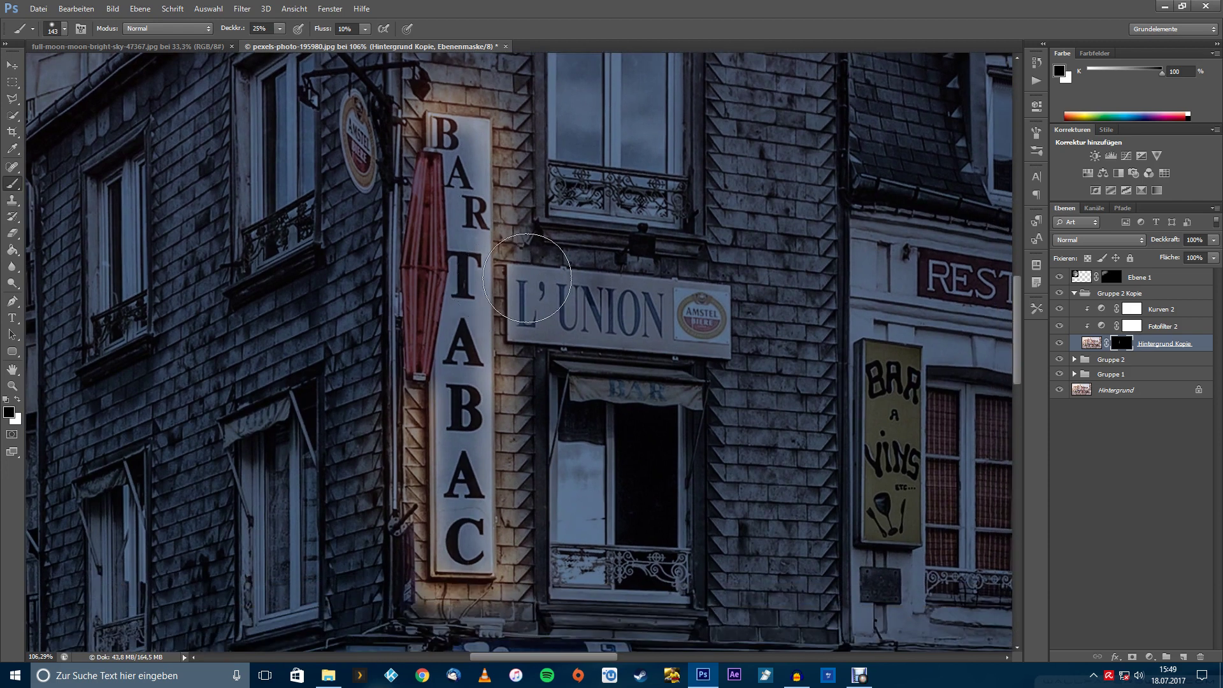
# - Set Fotofilter 2 to a custom pale pink colour (f6dcdc)
pyautogui.click(1153, 329)
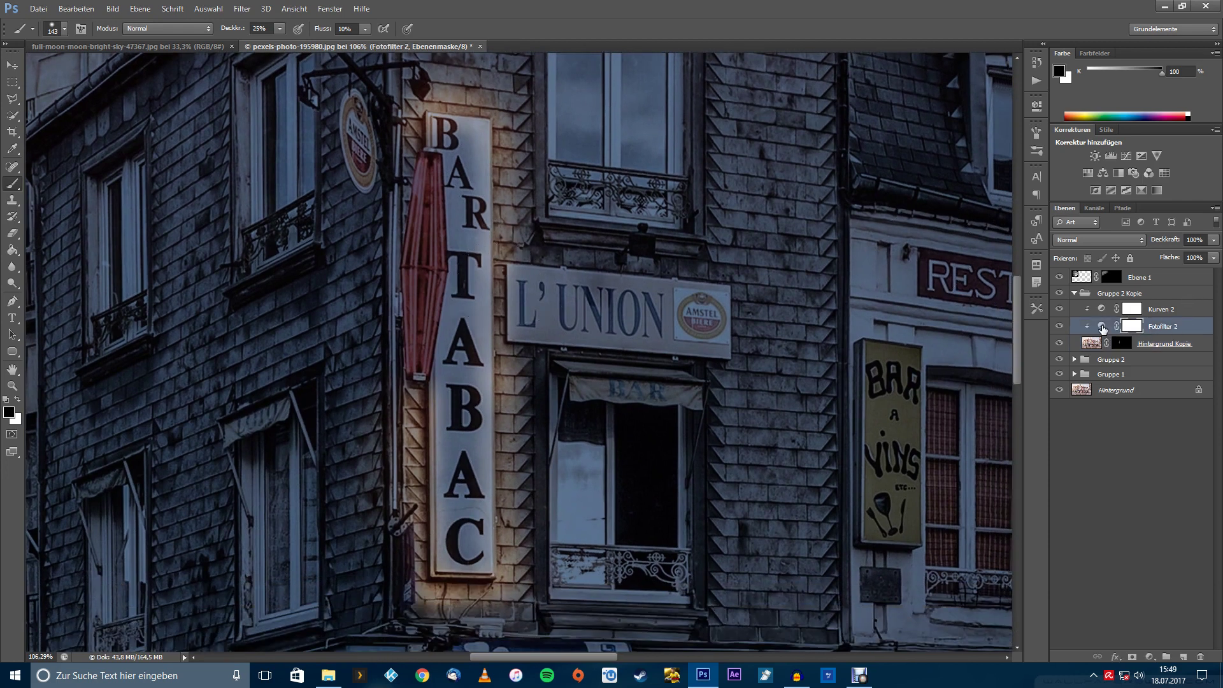
pyautogui.click(1102, 327)
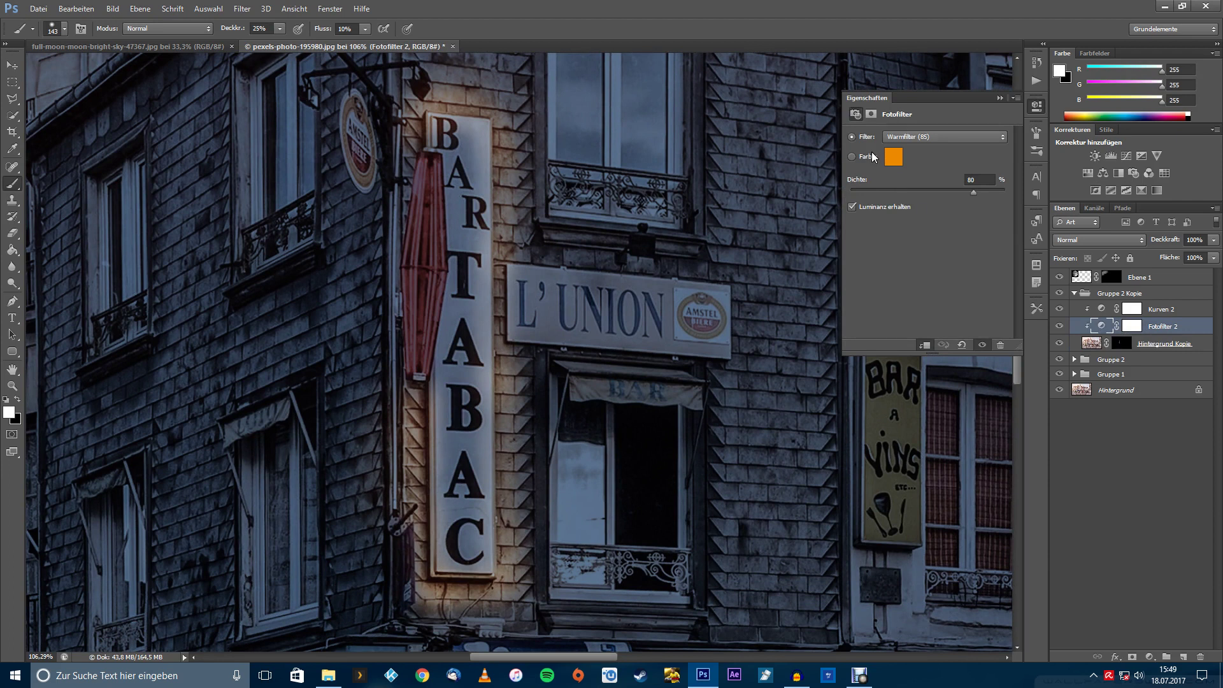
pyautogui.click(918, 135)
pyautogui.click(851, 158)
pyautogui.click(893, 156)
pyautogui.moveTo(697, 336); pyautogui.dragTo(642, 308)
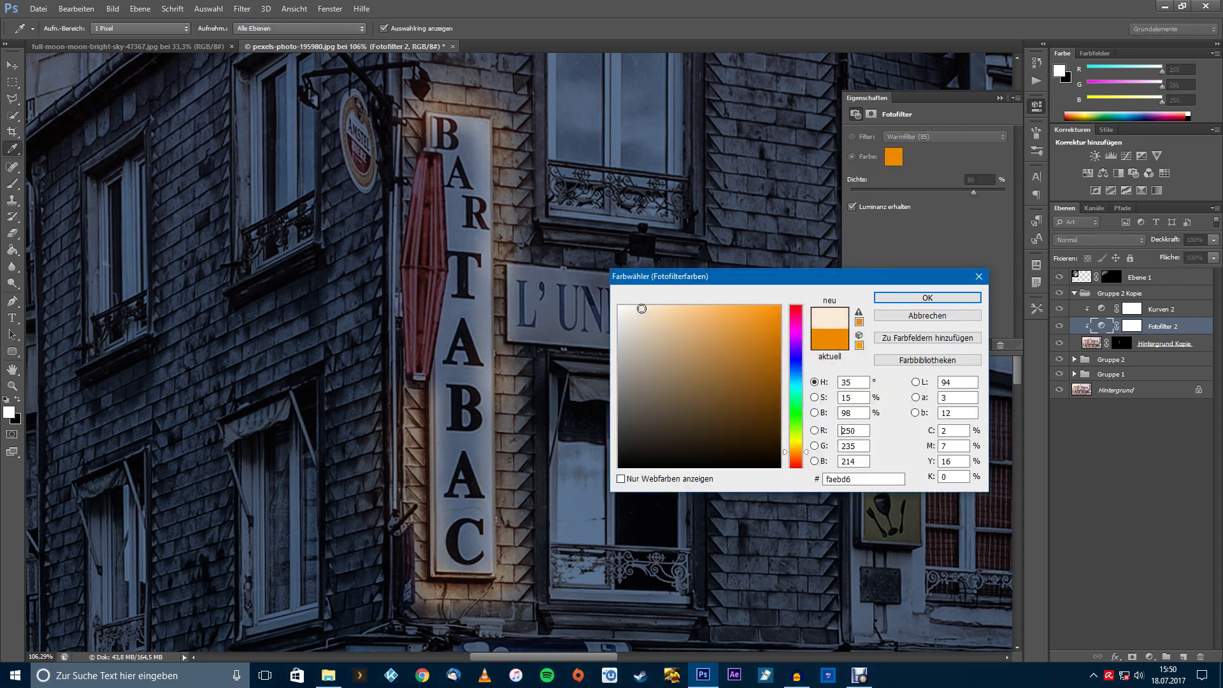
pyautogui.moveTo(798, 322); pyautogui.dragTo(798, 304)
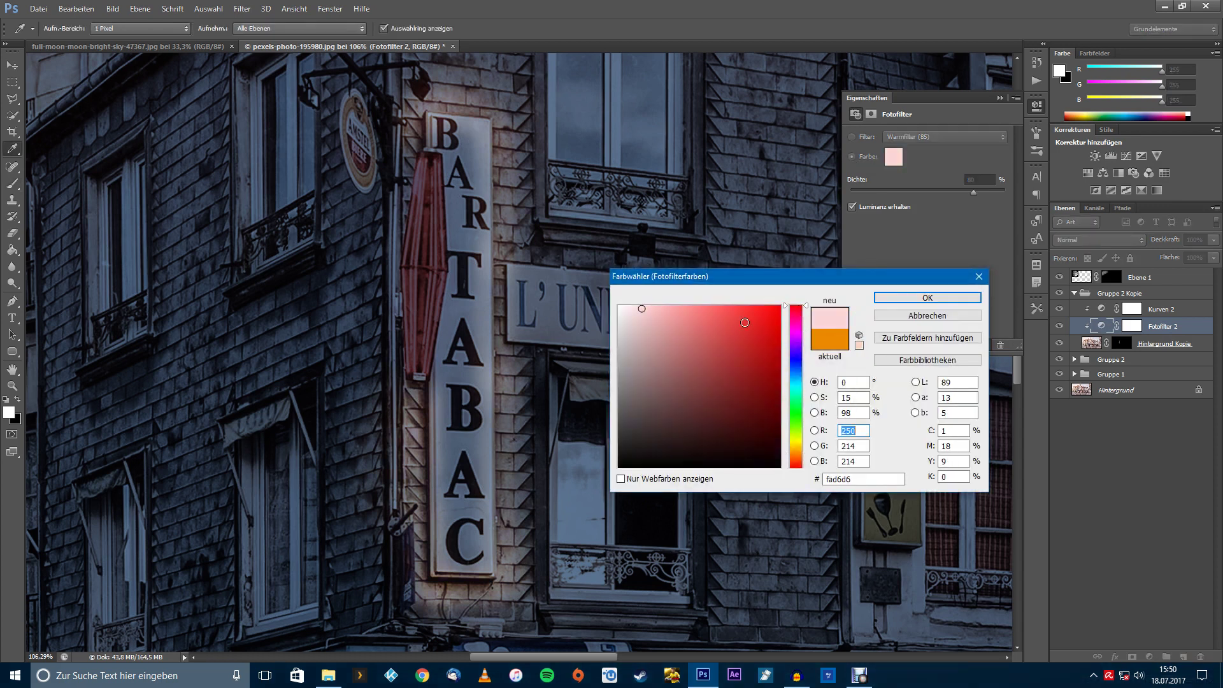
pyautogui.moveTo(647, 313); pyautogui.dragTo(631, 311)
pyautogui.press('b')
pyautogui.click(899, 295)
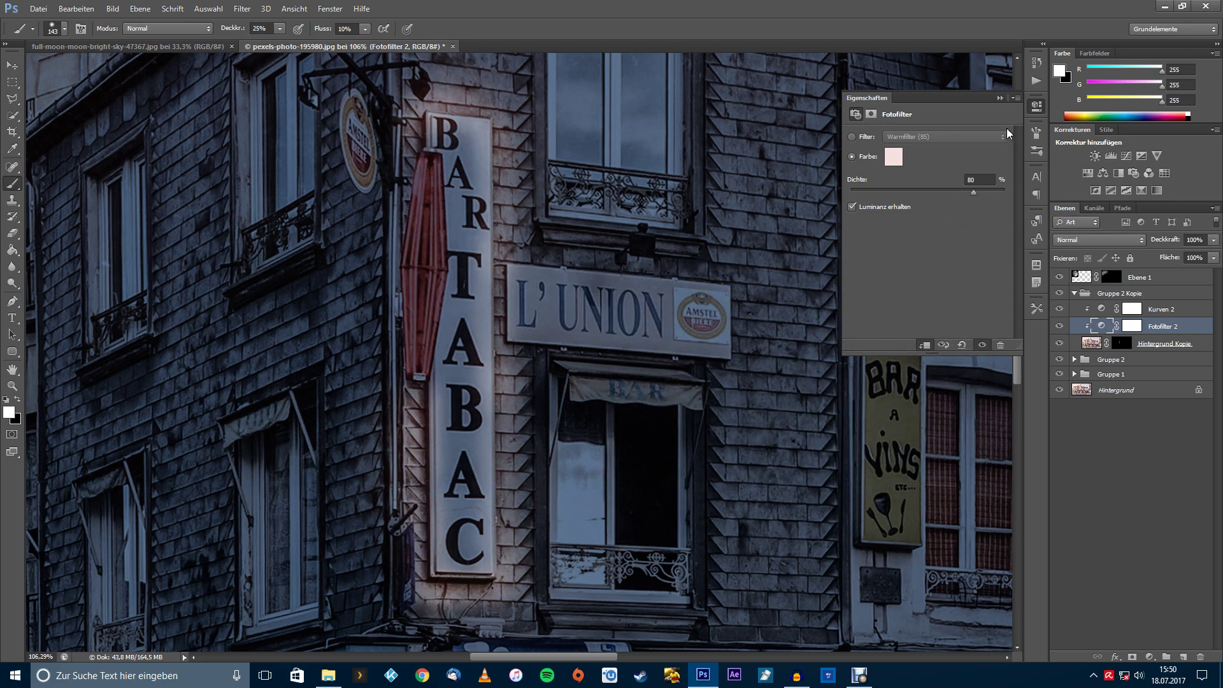
pyautogui.click(1037, 107)
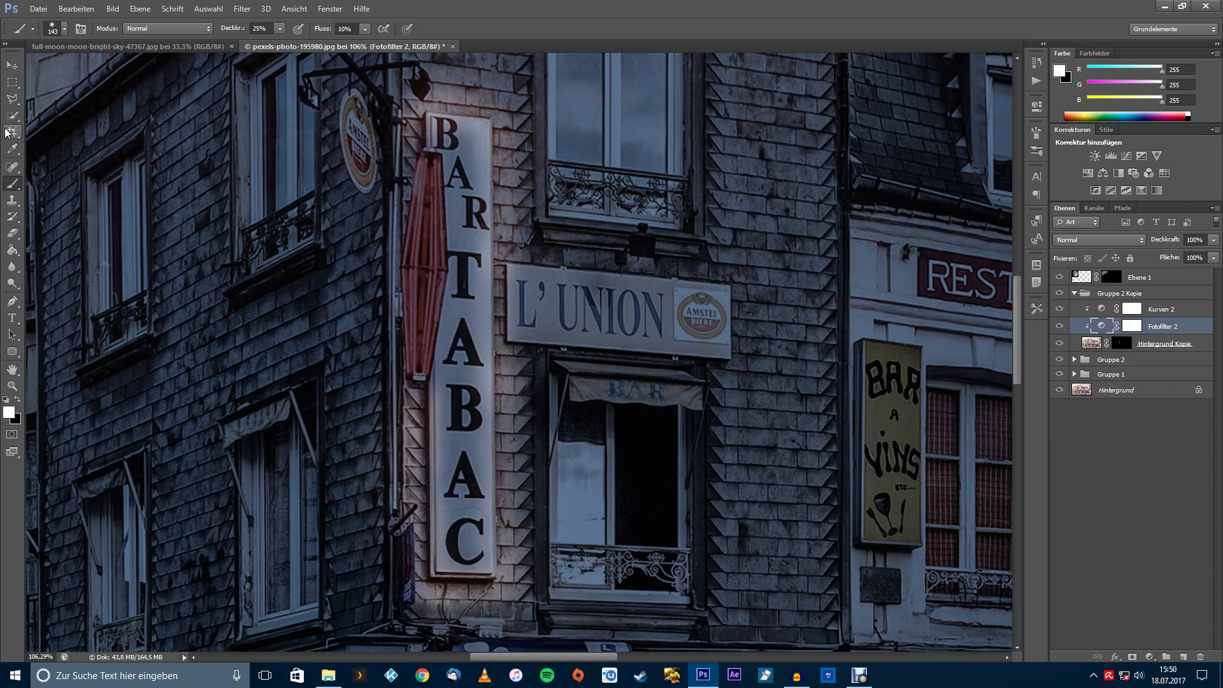
# - Trace a straight-edged polygonal selection around the BAR TABAC sign
pyautogui.click(12, 101)
pyautogui.click(61, 109)
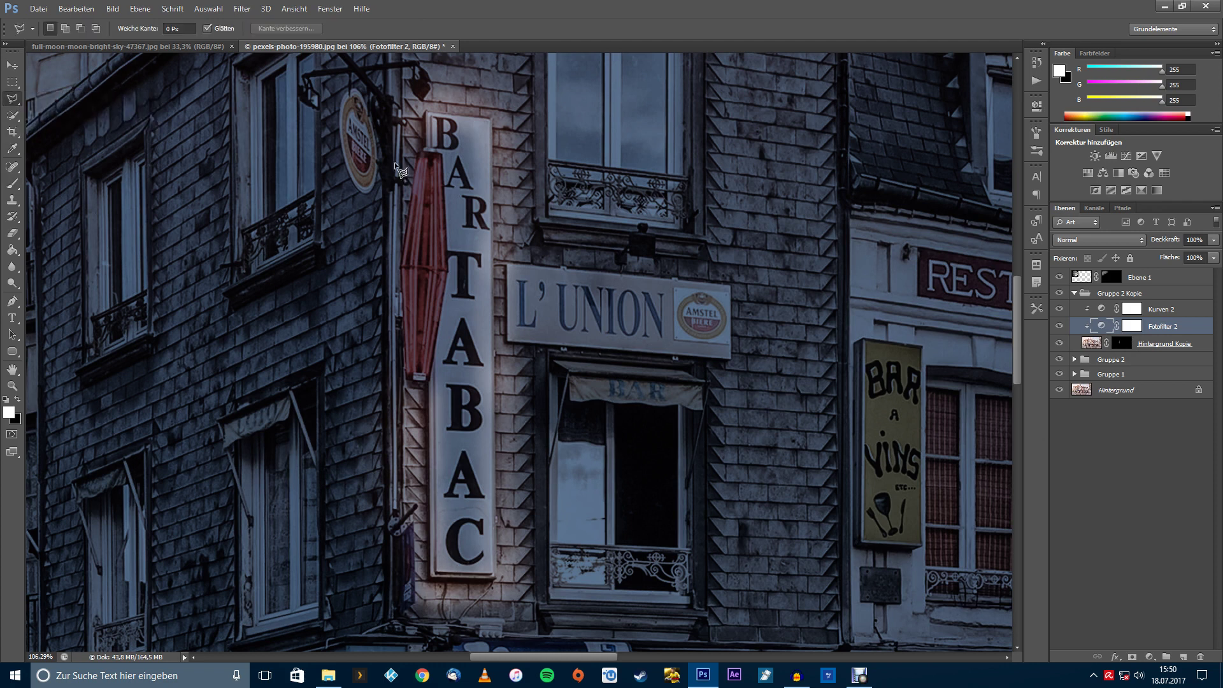
pyautogui.scroll(1, 433, 114)
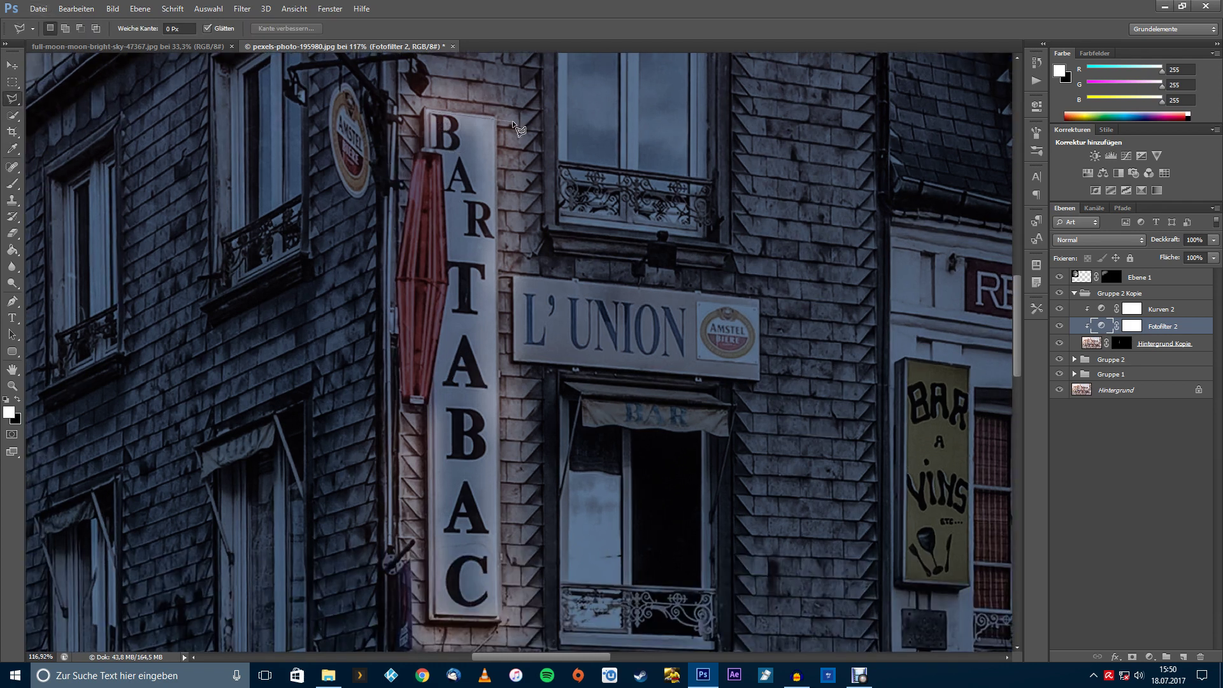
pyautogui.click(492, 117)
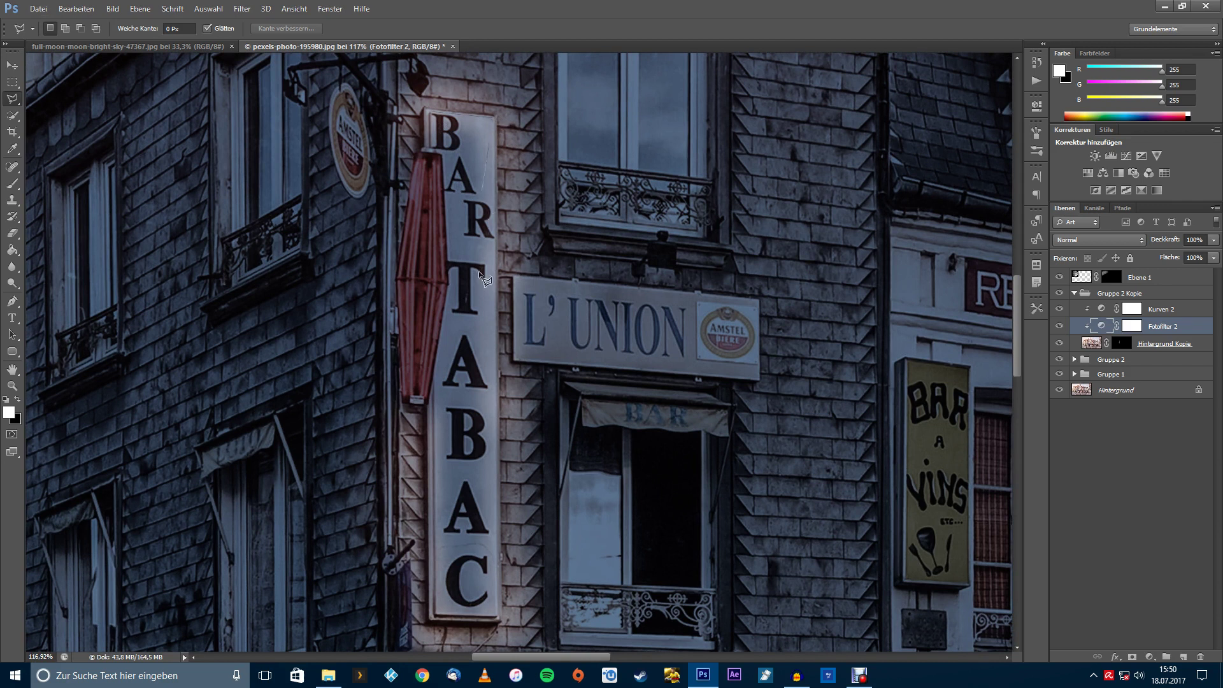
pyautogui.click(498, 614)
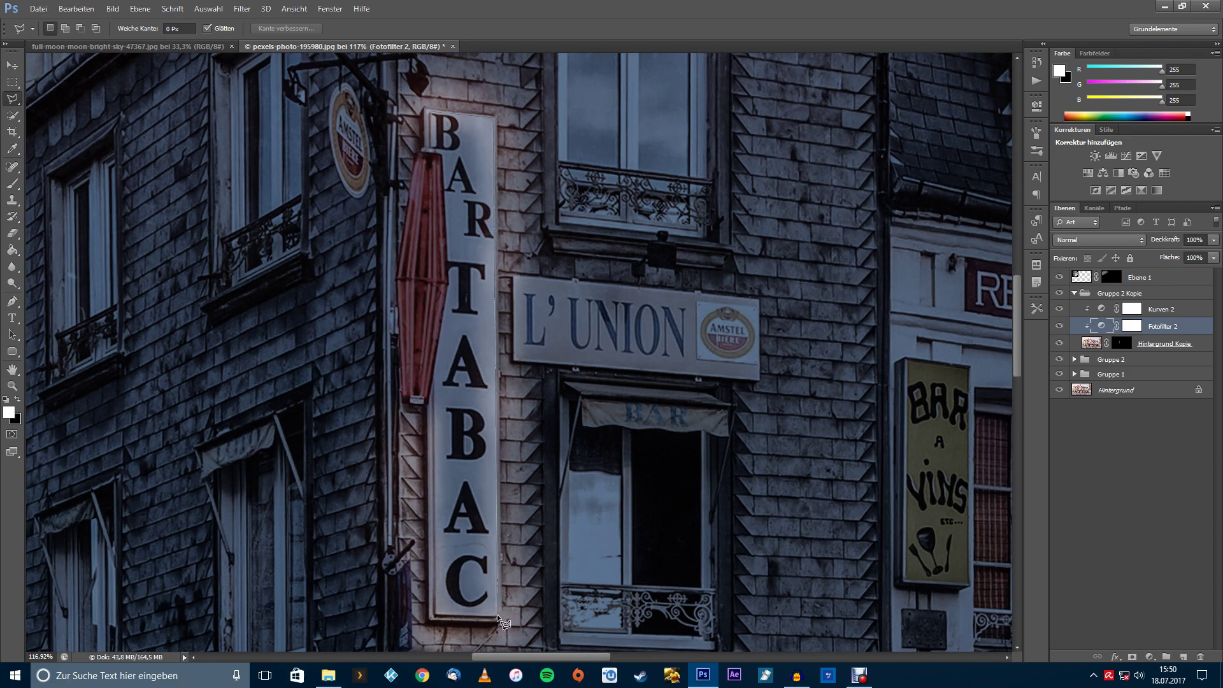
pyautogui.click(437, 616)
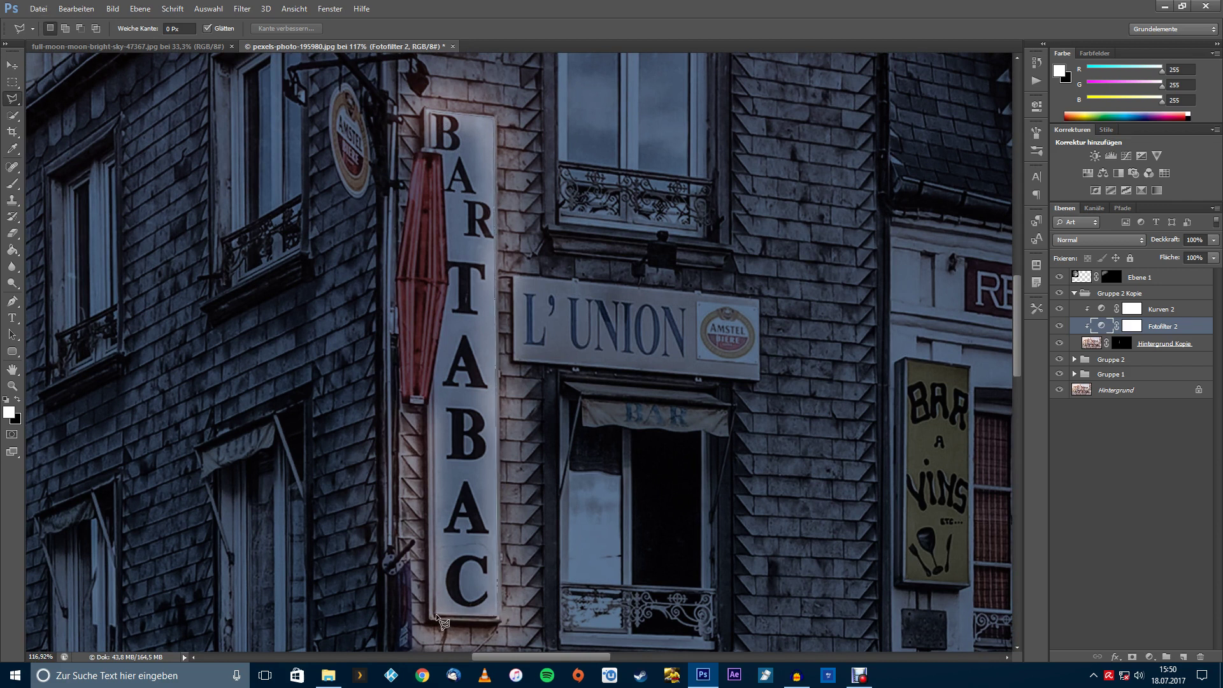
pyautogui.click(433, 380)
pyautogui.click(449, 282)
pyautogui.click(430, 112)
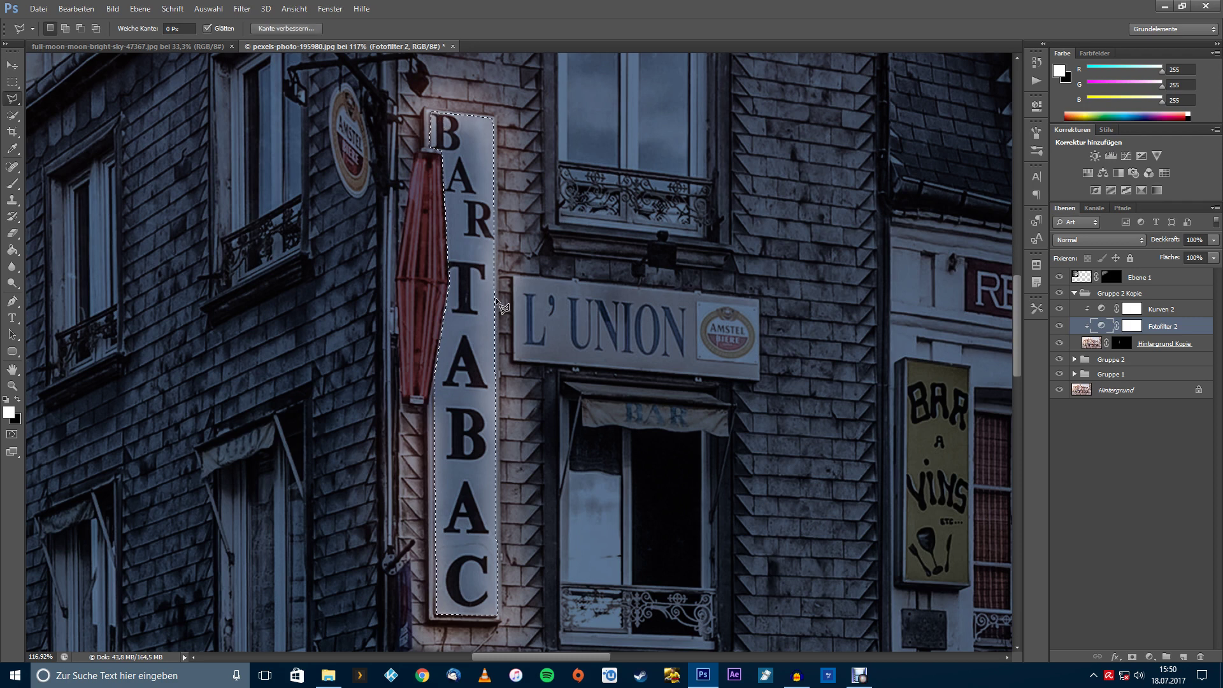
# - Copy the selected sign from the background onto Ebene 3 inside Gruppe 2 Kopie, above Kurven 2
pyautogui.click(1091, 344)
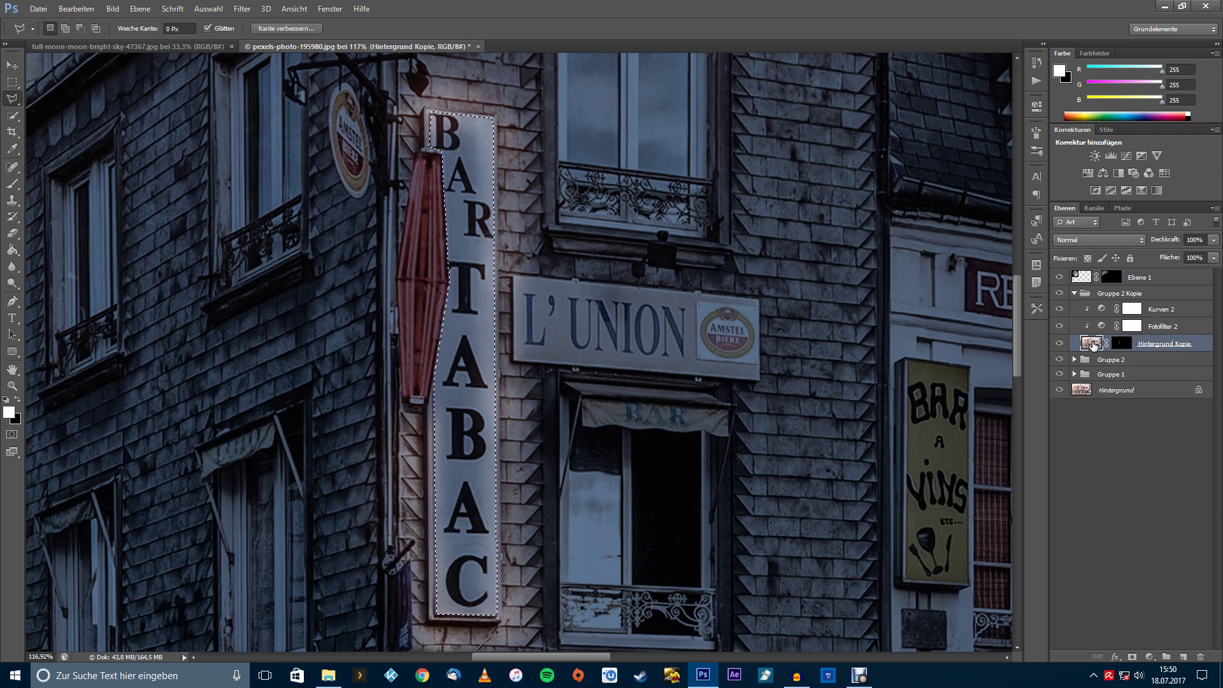
pyautogui.click(1118, 395)
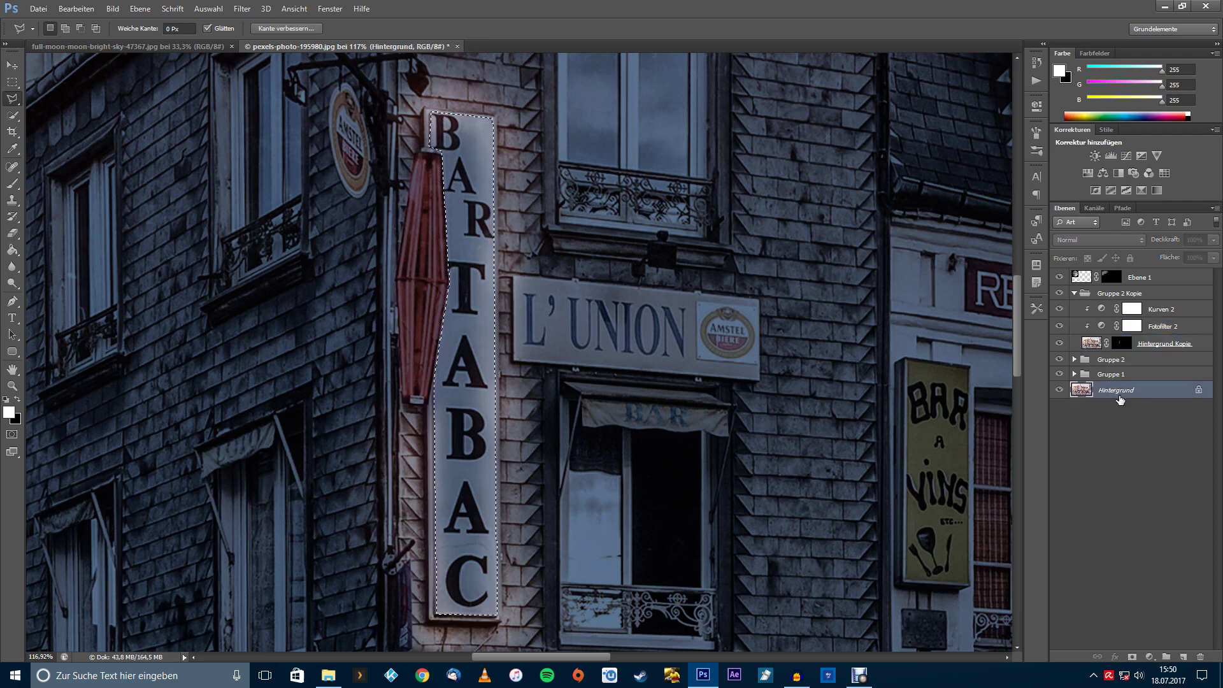
pyautogui.hotkey('ctrl', 'j')
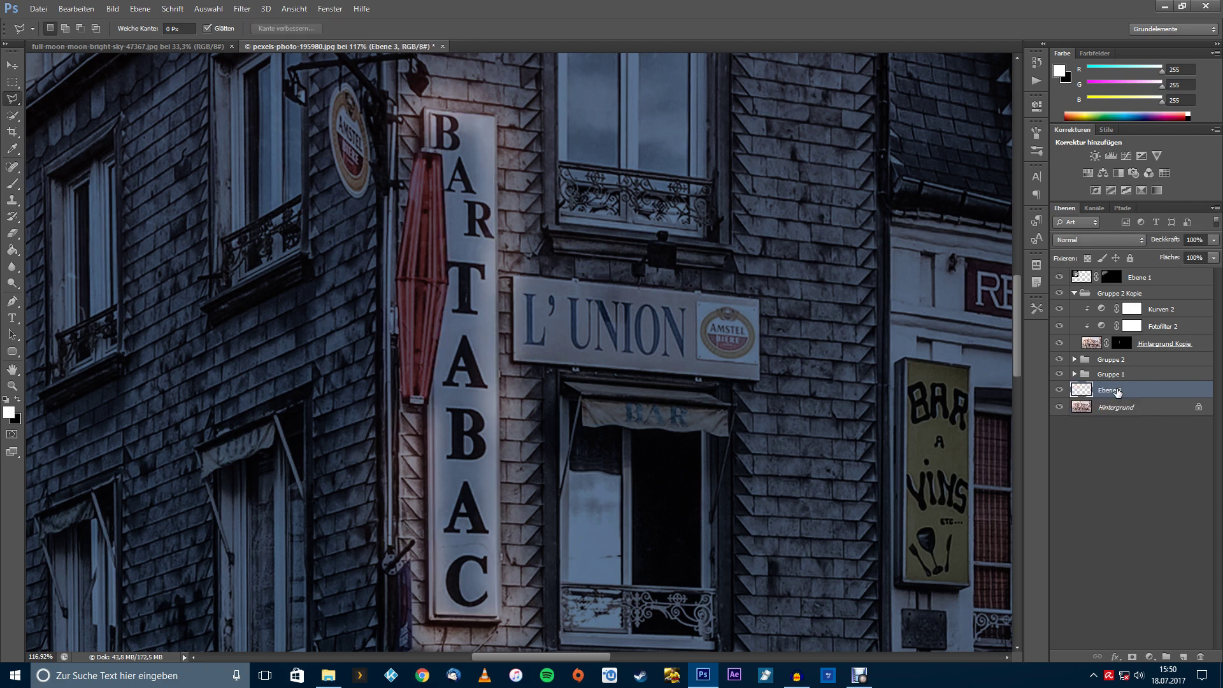
pyautogui.moveTo(1126, 389); pyautogui.dragTo(1062, 303)
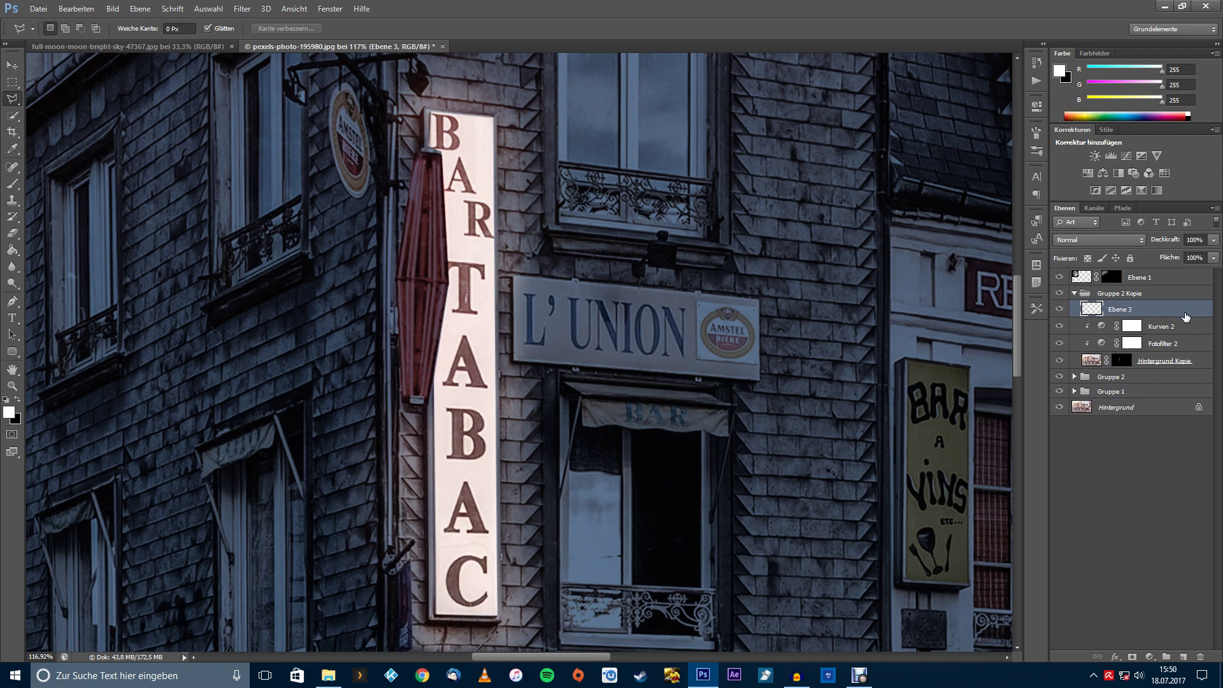
pyautogui.click(1074, 377)
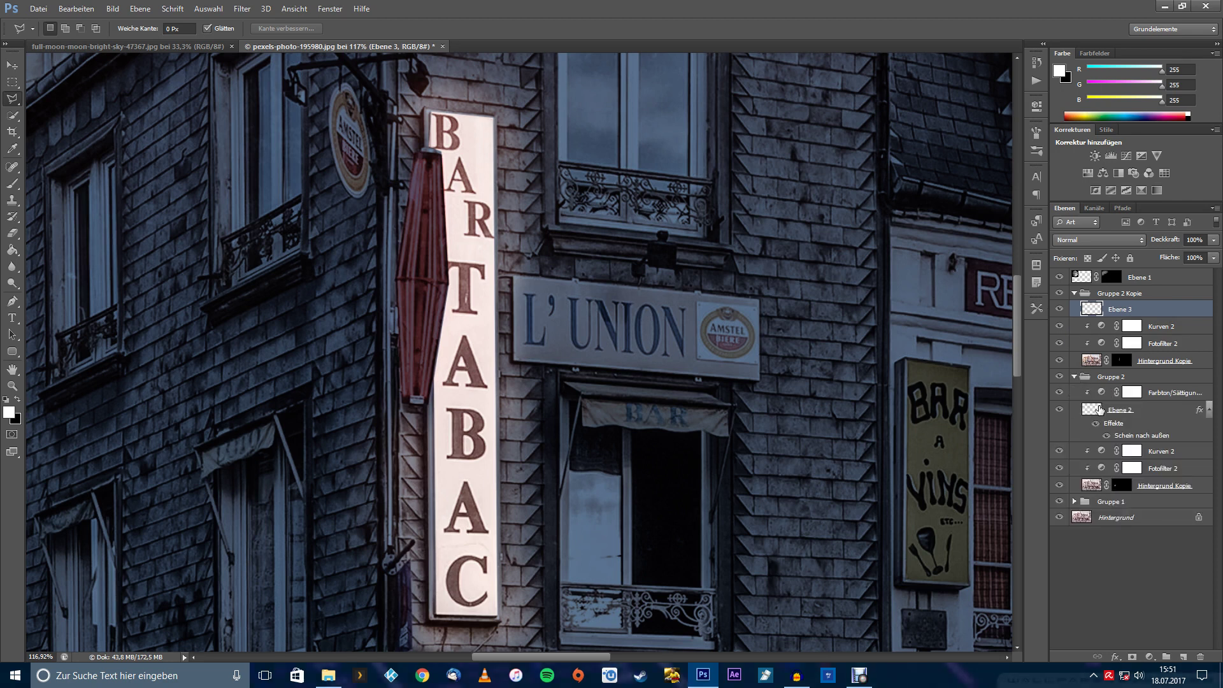
# - Copy Ebene 2's outer glow layer style and paste it onto Ebene 3
pyautogui.click(1135, 412)
pyautogui.rightClick(1137, 412)
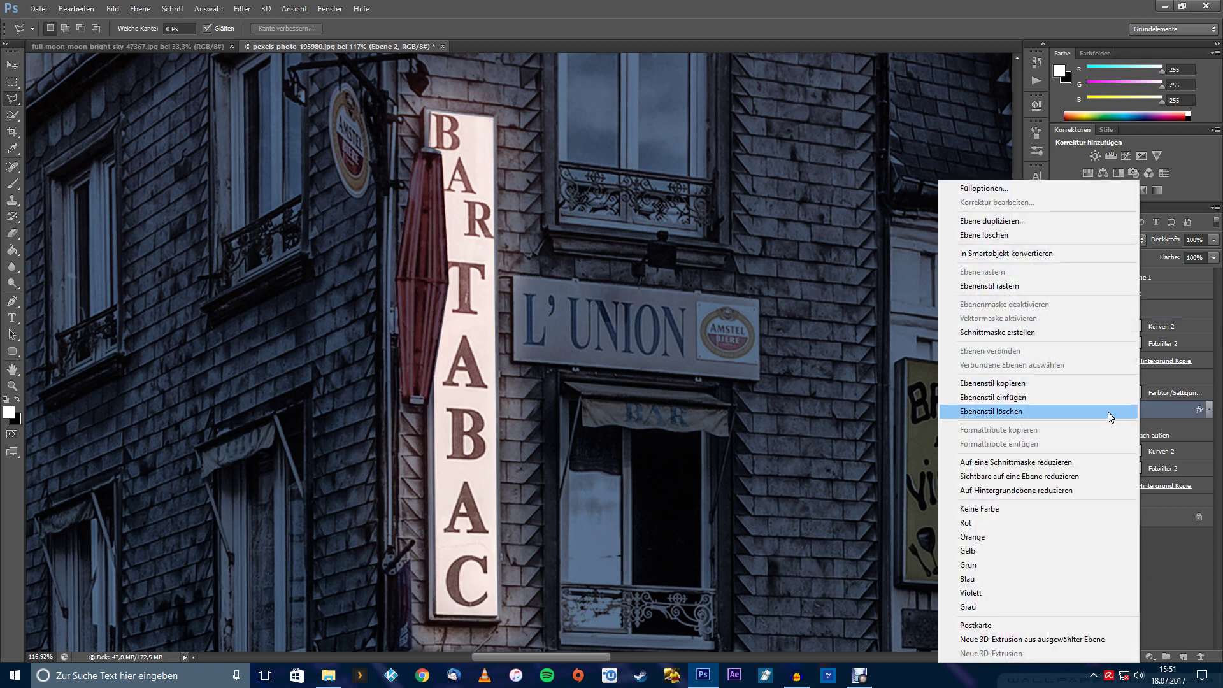
pyautogui.click(1011, 384)
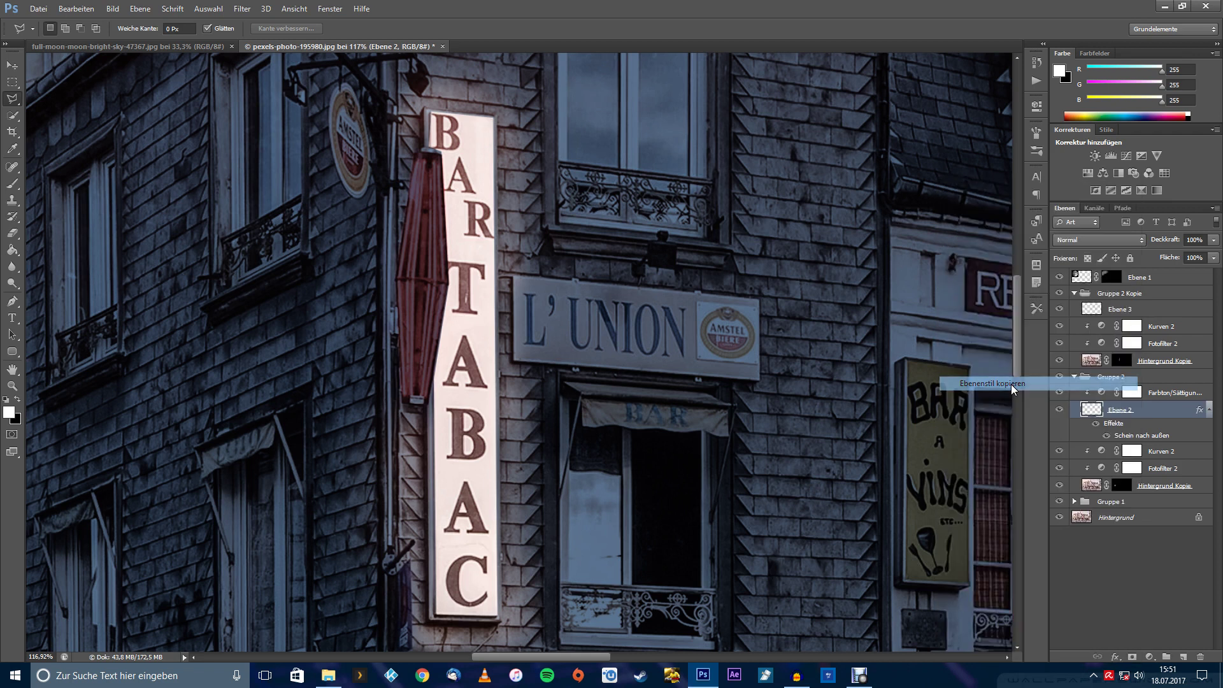
pyautogui.click(1075, 380)
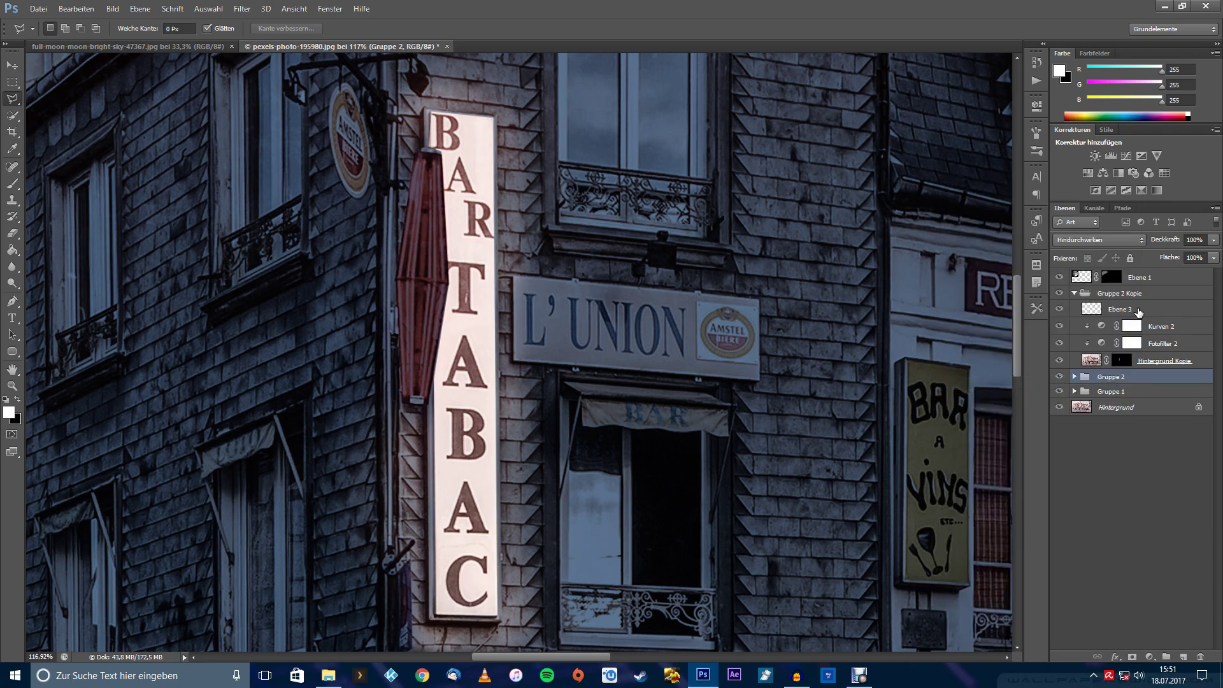
pyautogui.click(1128, 311)
pyautogui.rightClick(1128, 311)
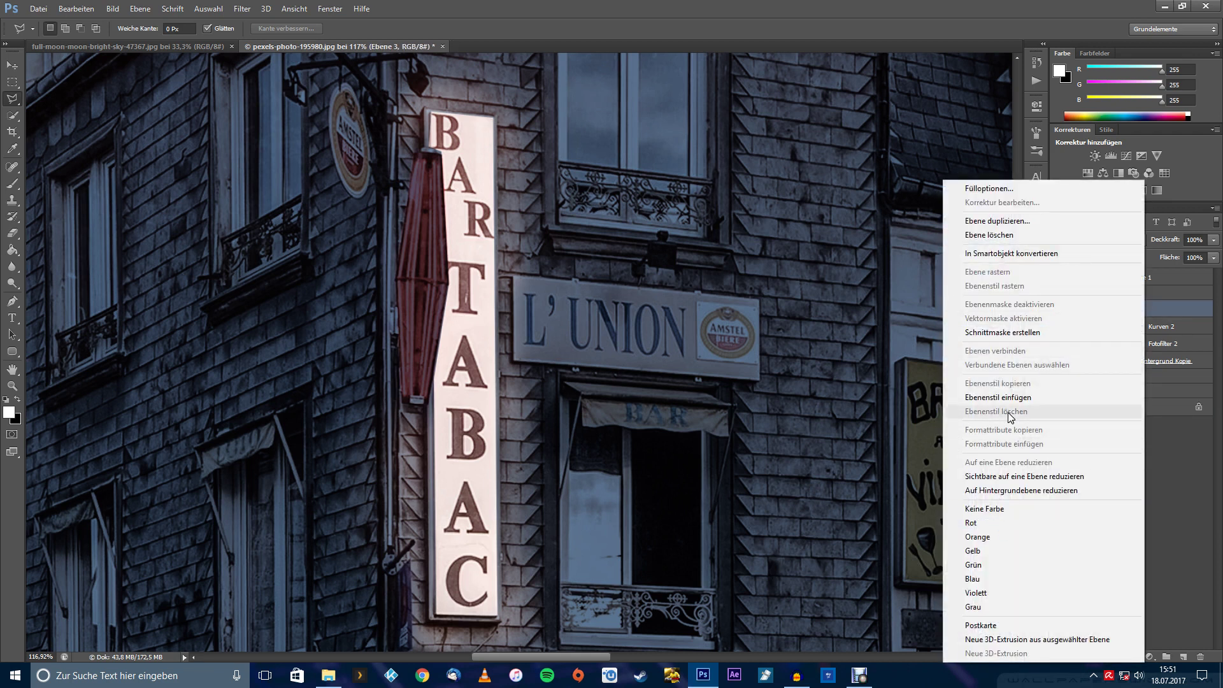
pyautogui.click(998, 397)
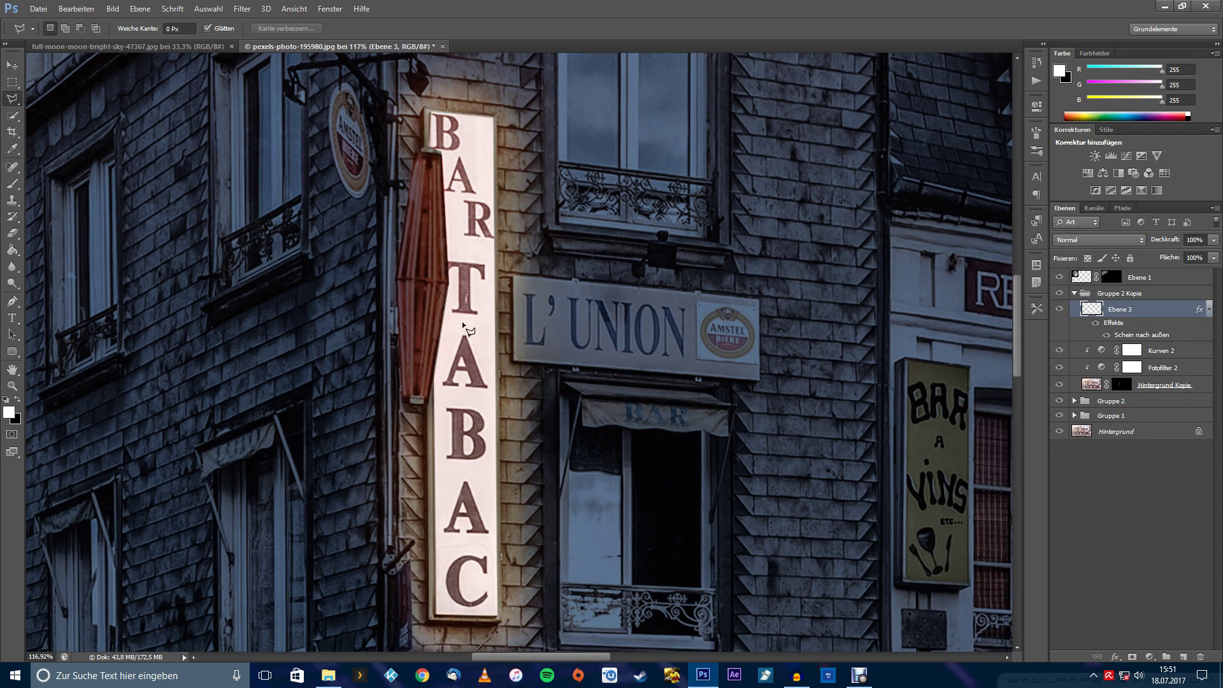
# - Set Ebene 3's Schein nach außen to light pink, Rauschen 37 and Größe 81 px
pyautogui.doubleClick(1149, 311)
pyautogui.click(688, 331)
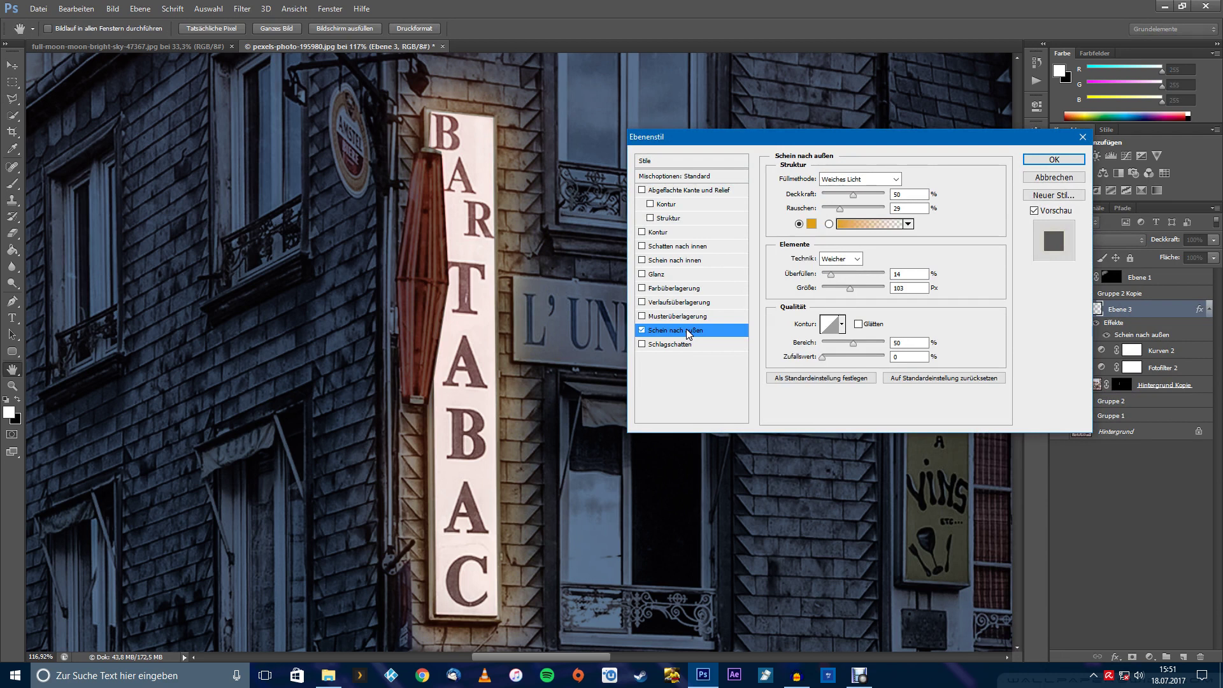
pyautogui.click(811, 224)
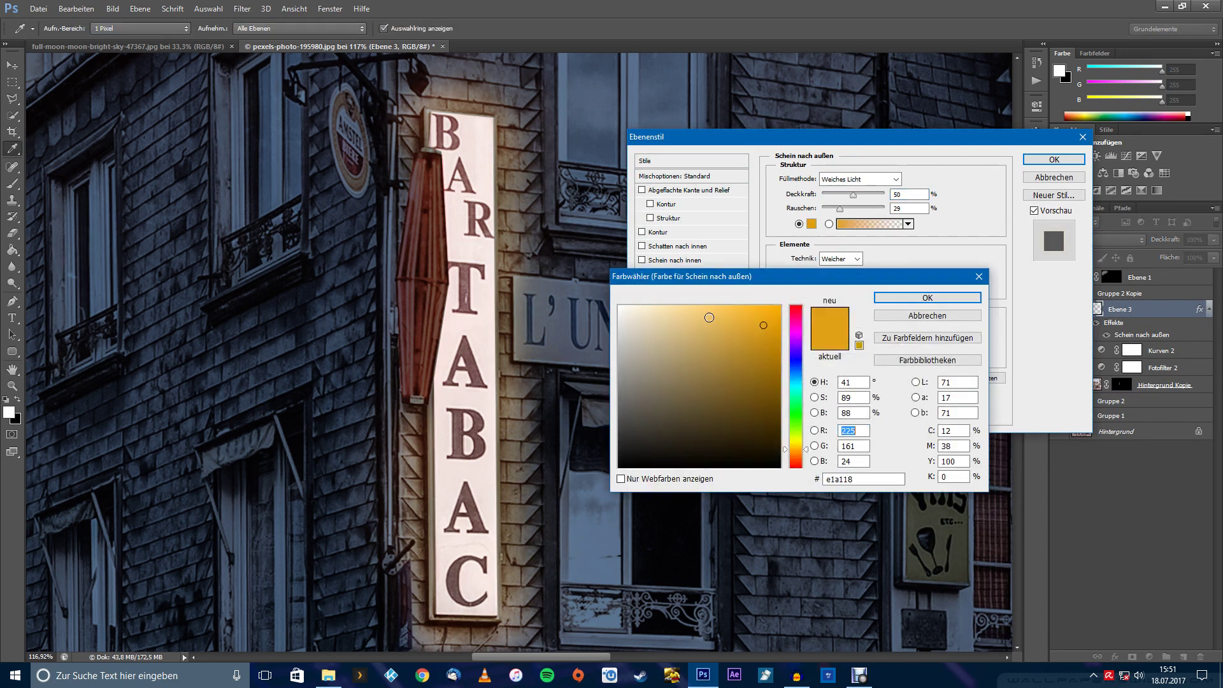
pyautogui.click(798, 313)
pyautogui.moveTo(800, 317); pyautogui.dragTo(798, 310)
pyautogui.moveTo(700, 356); pyautogui.dragTo(635, 310)
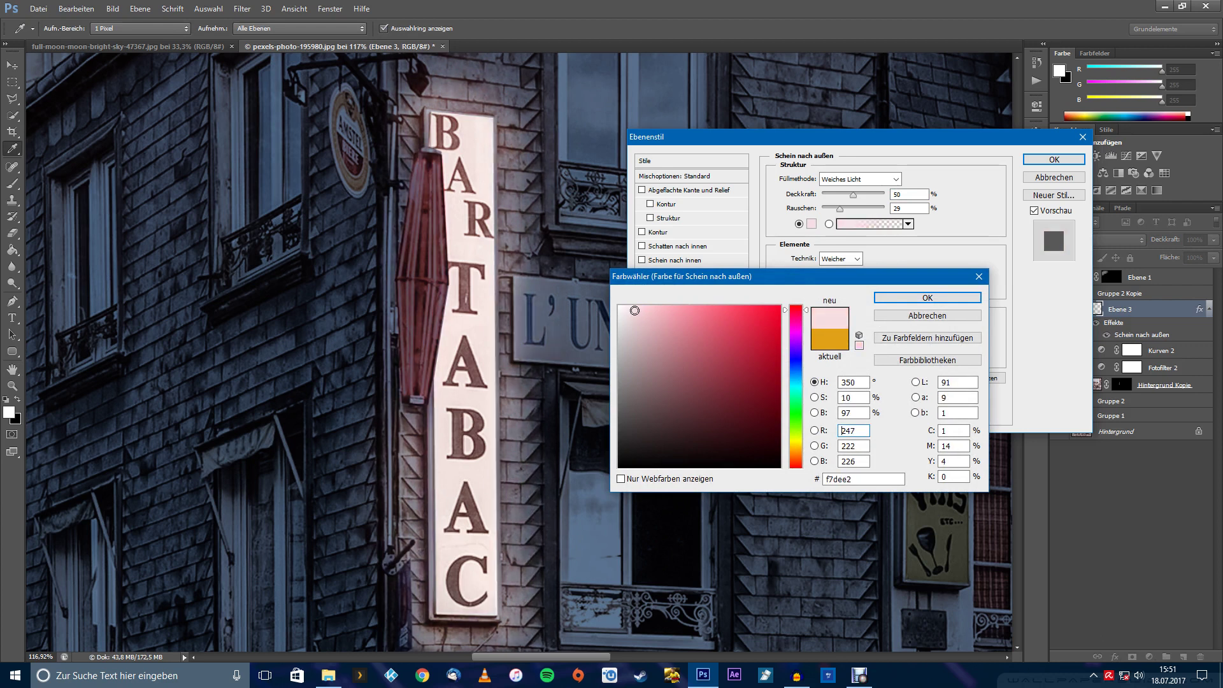
pyautogui.click(927, 297)
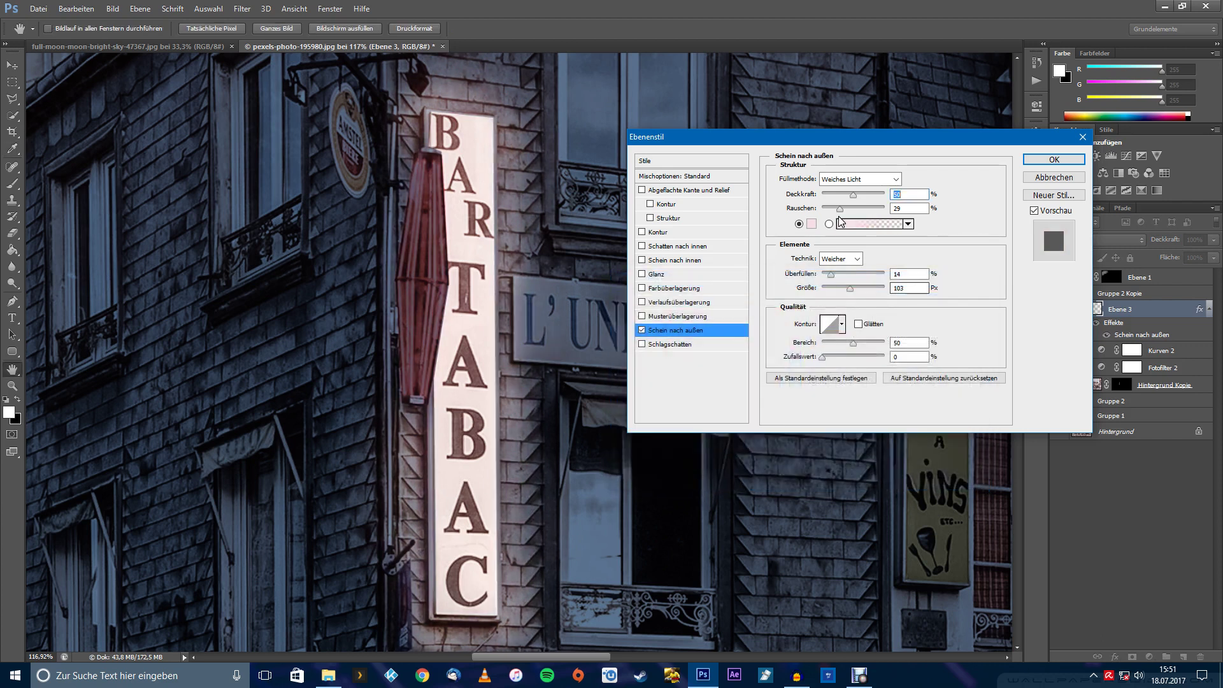
pyautogui.moveTo(839, 208); pyautogui.dragTo(845, 210)
pyautogui.moveTo(849, 289); pyautogui.dragTo(846, 289)
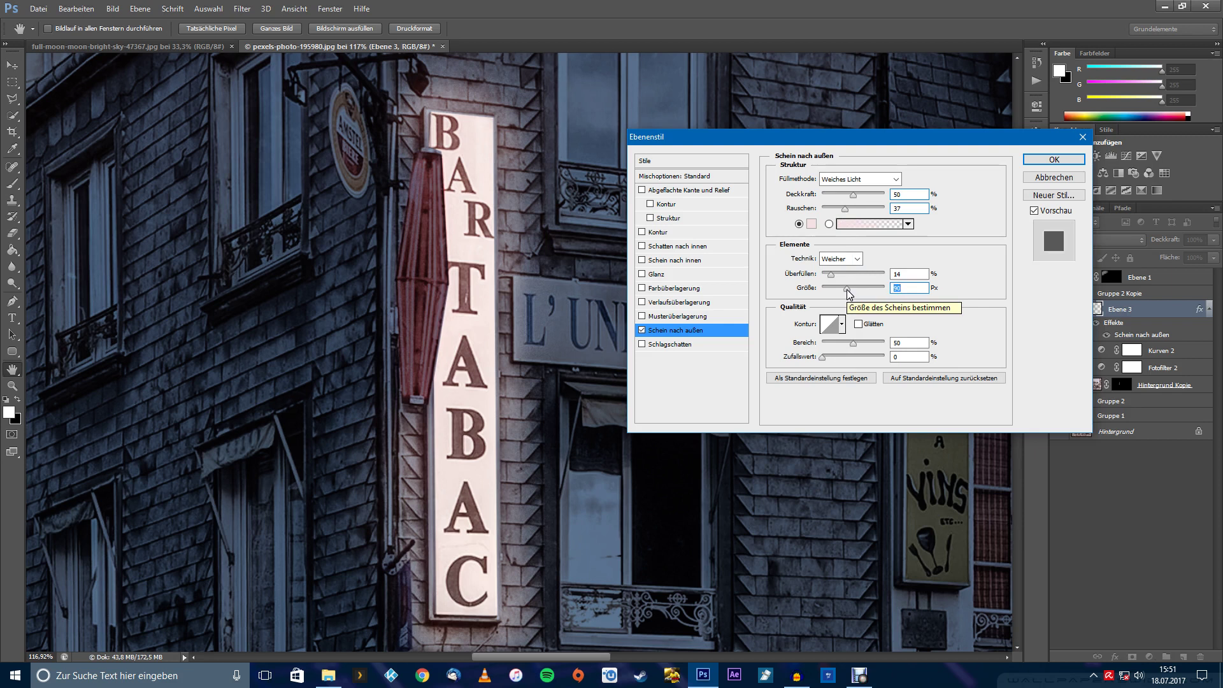
pyautogui.moveTo(847, 290); pyautogui.dragTo(840, 295)
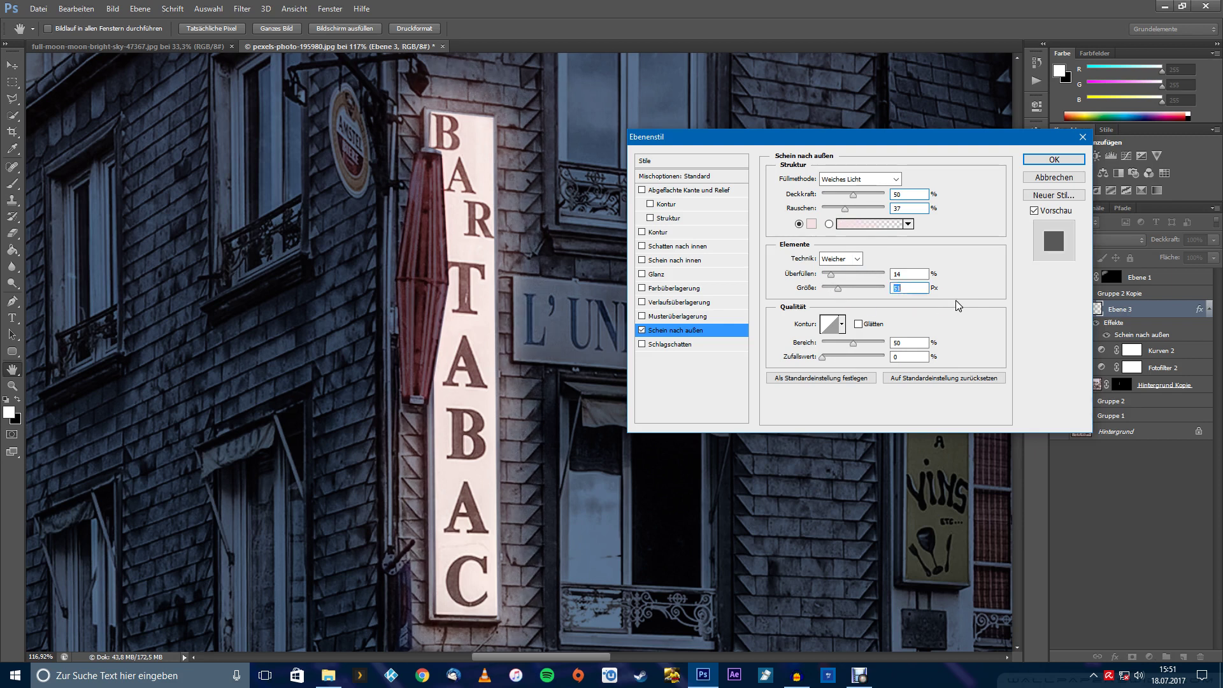
pyautogui.click(1043, 161)
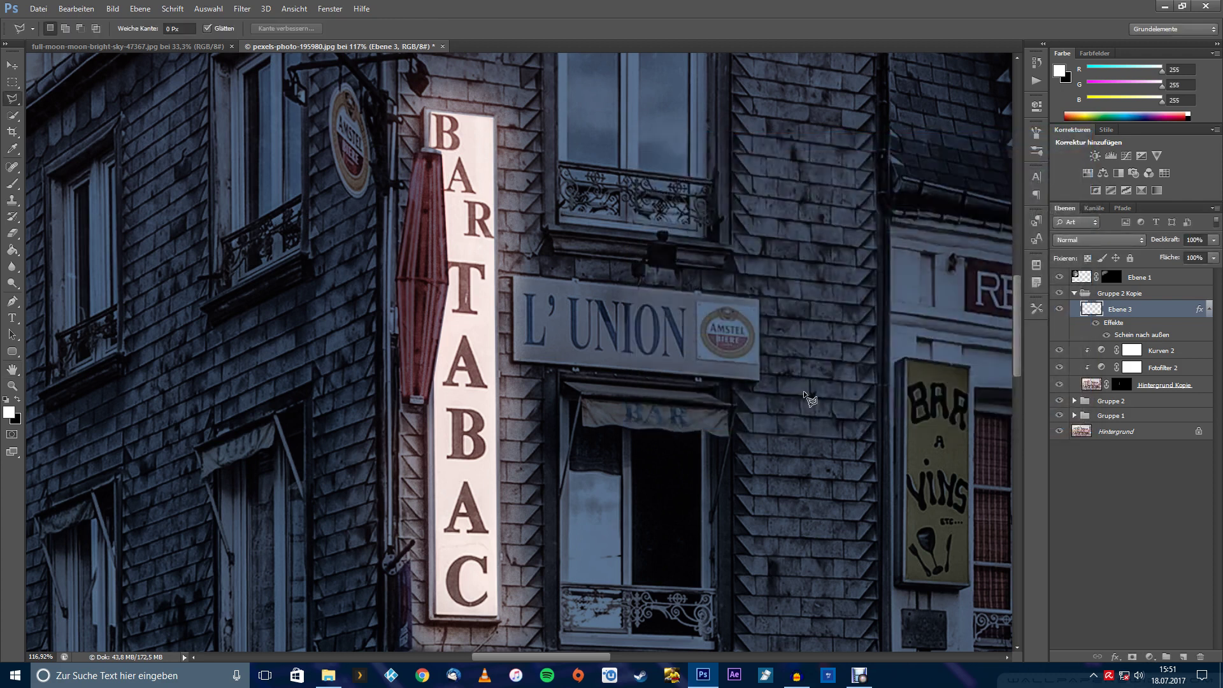
# - Add a colorized Farbton/Sättigung layer clipped to Ebene 3 with Sättigung 40, Helligkeit +32
pyautogui.scroll(-3, 554, 414)
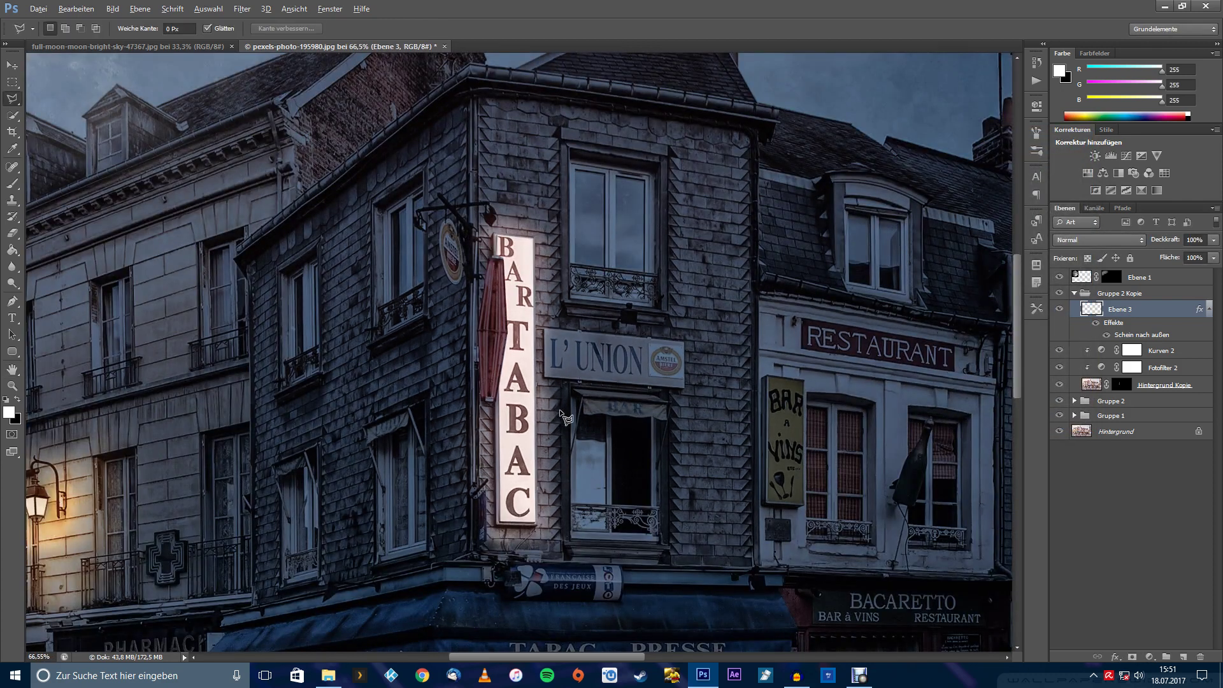
pyautogui.press('alt')
pyautogui.click(1150, 656)
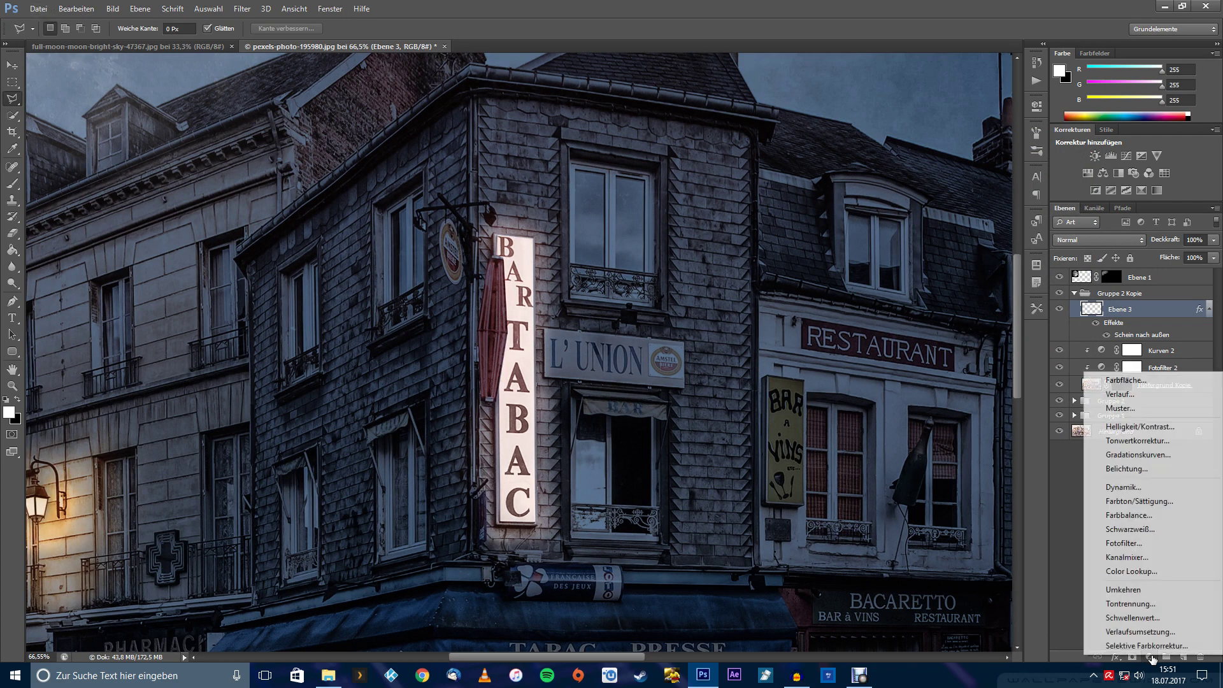
pyautogui.click(1146, 502)
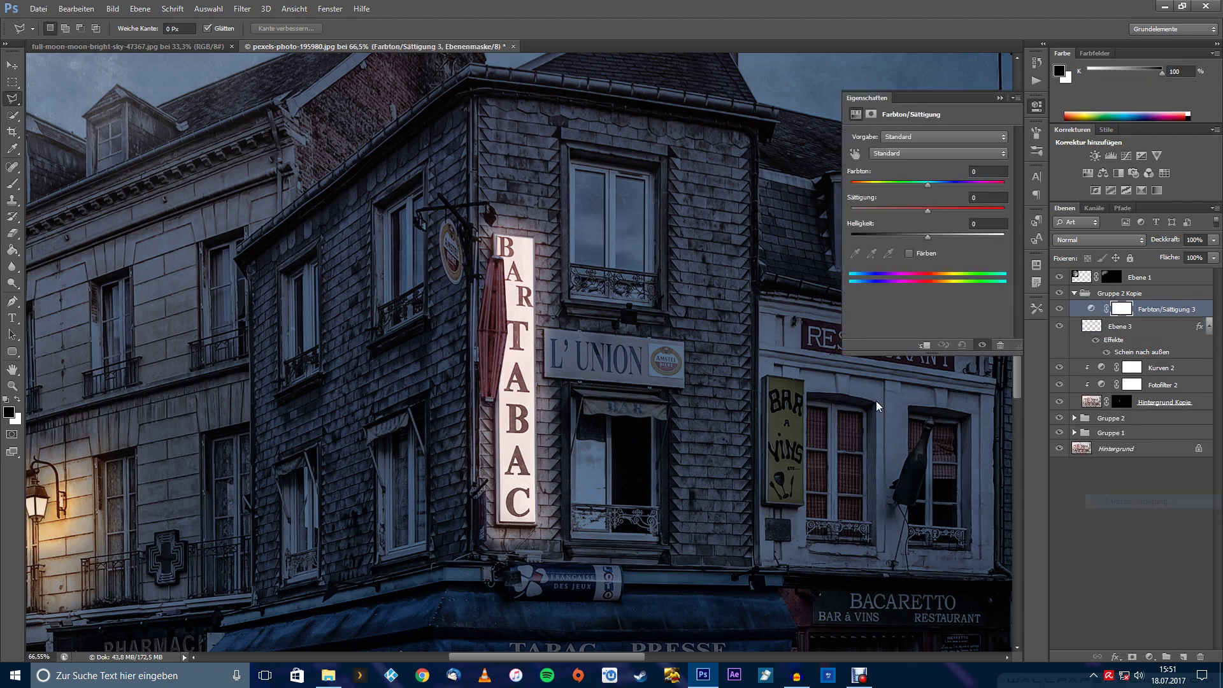
pyautogui.click(915, 254)
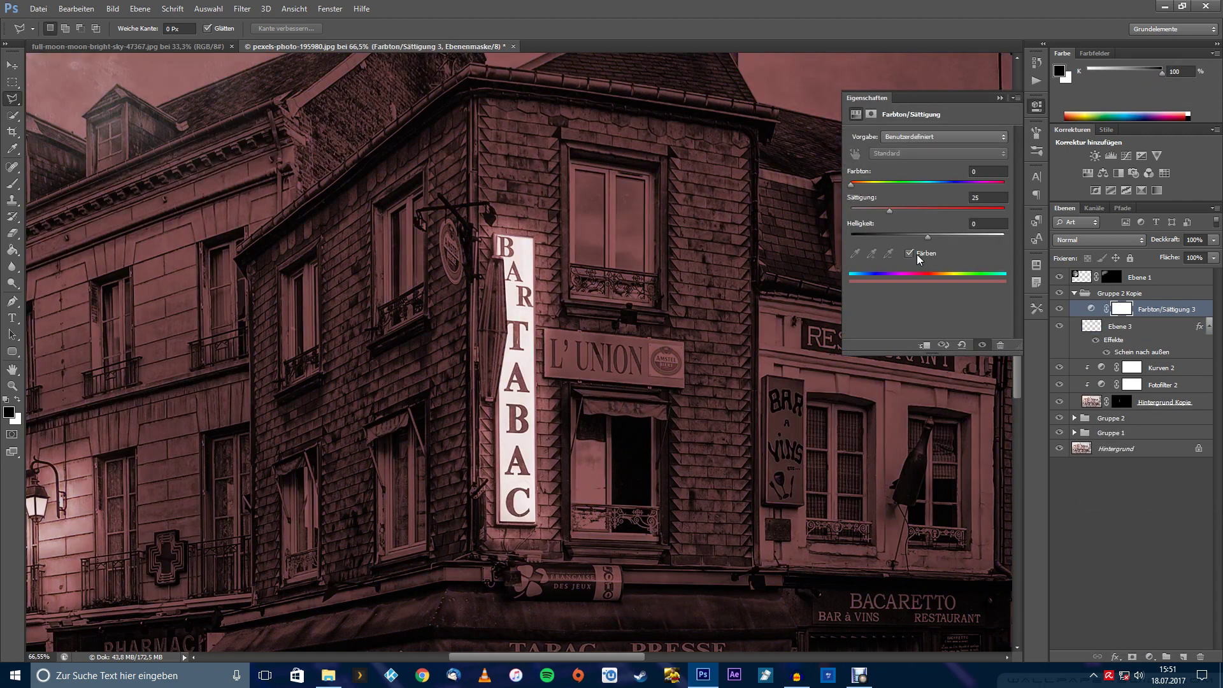
pyautogui.click(925, 346)
pyautogui.click(851, 185)
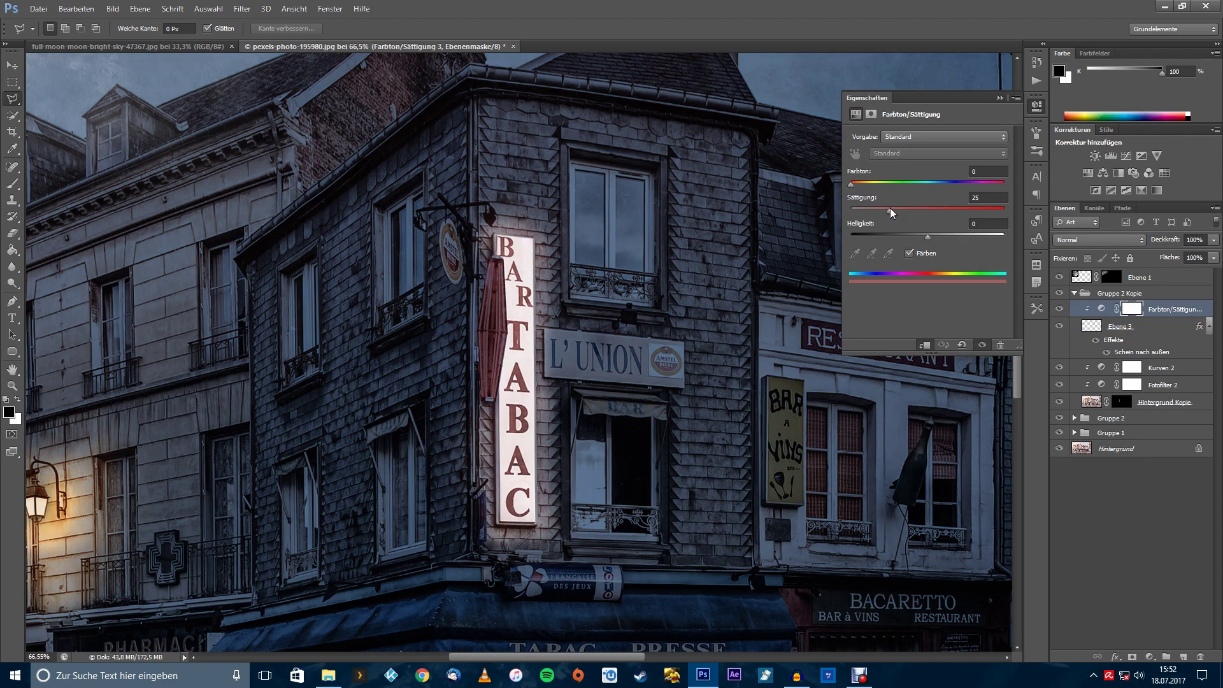
pyautogui.moveTo(889, 209); pyautogui.dragTo(953, 235)
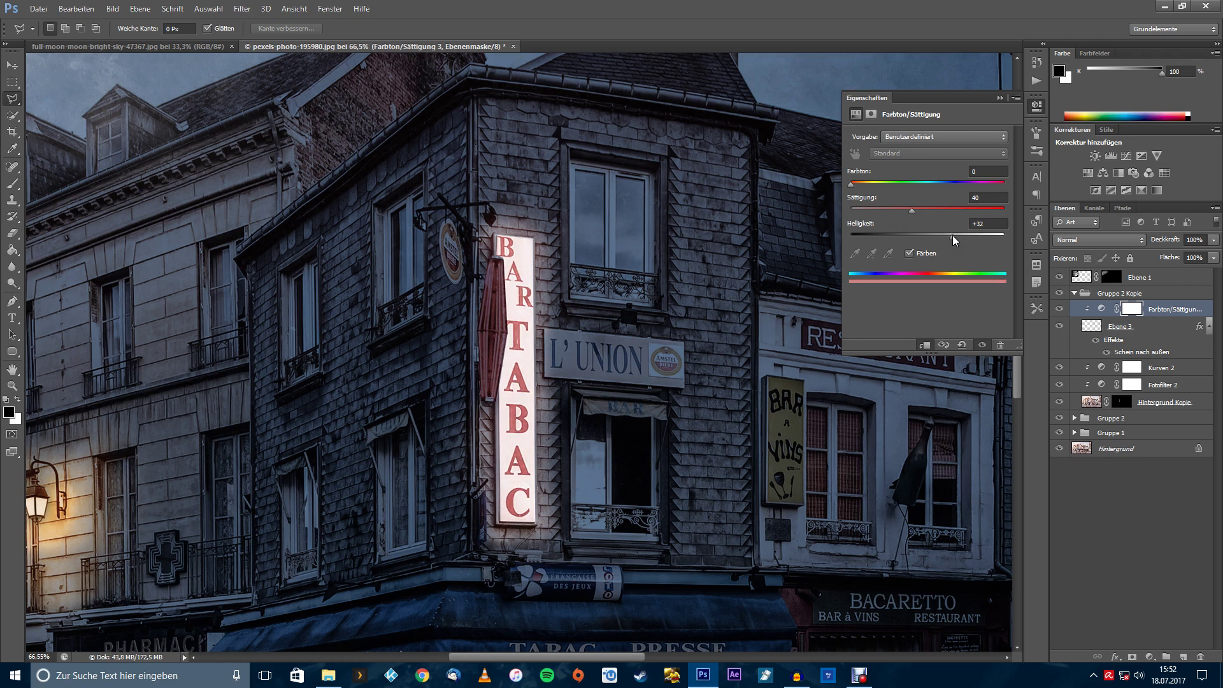
pyautogui.click(1036, 107)
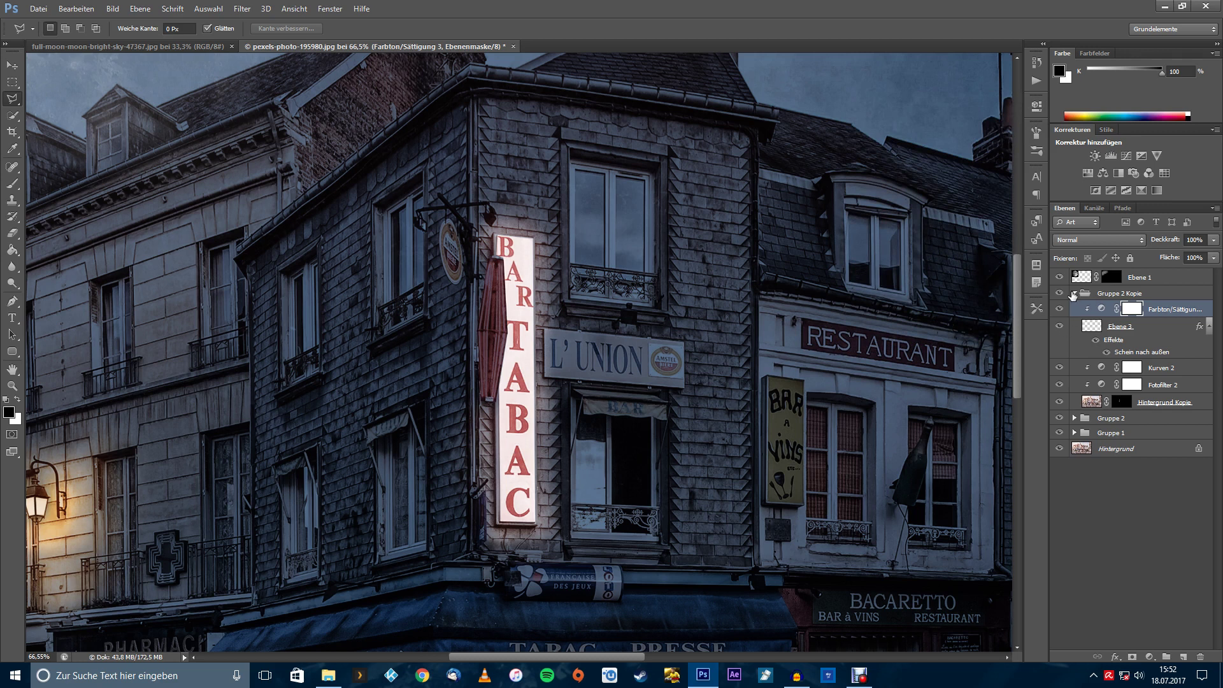
pyautogui.click(1074, 294)
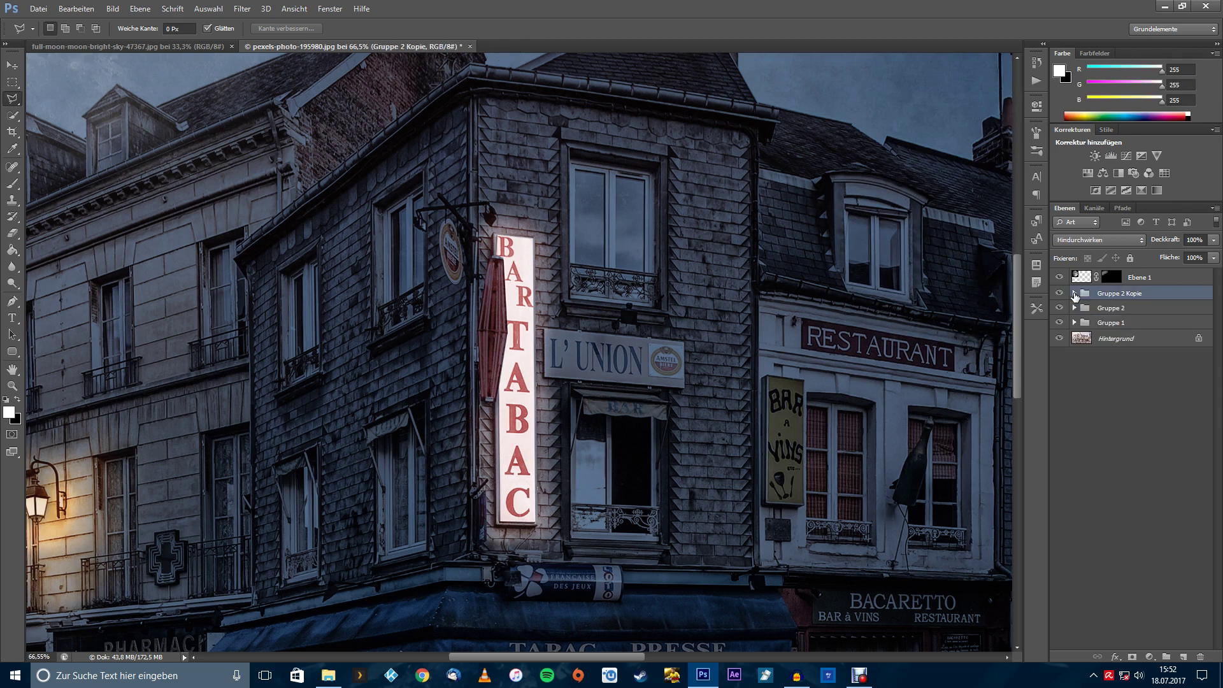
pyautogui.scroll(-2, 521, 349)
pyautogui.scroll(-2, 521, 349)
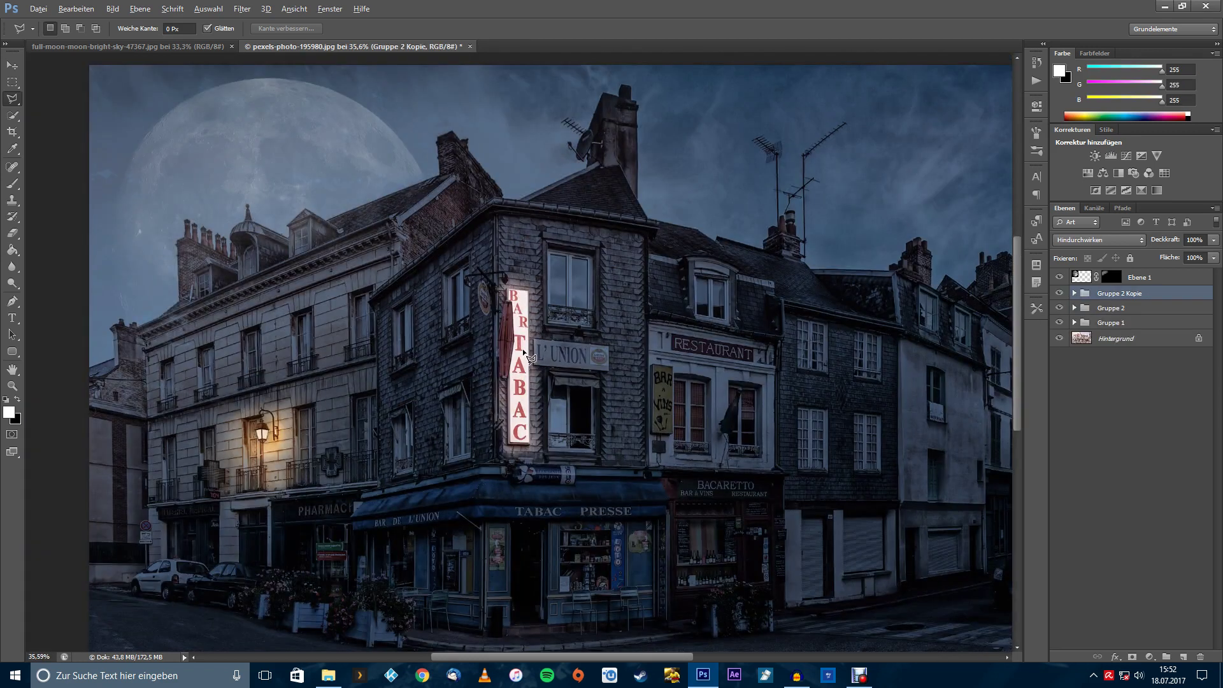
pyautogui.scroll(-1, 521, 349)
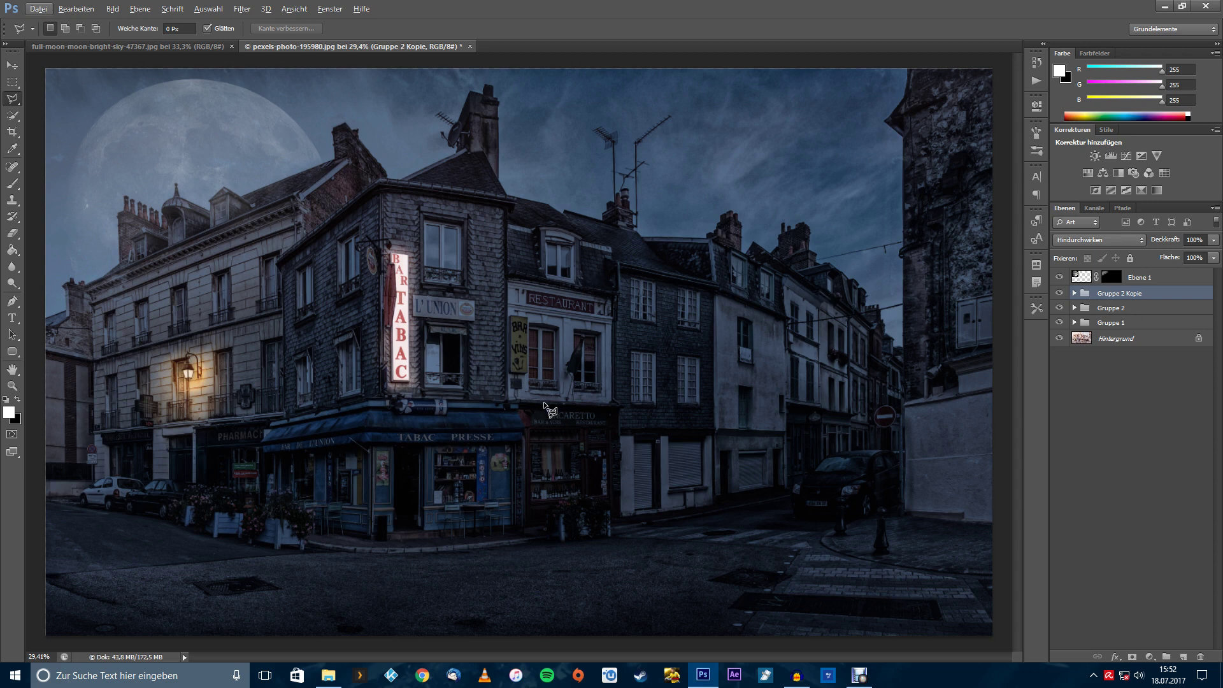
pyautogui.scroll(-1, 546, 407)
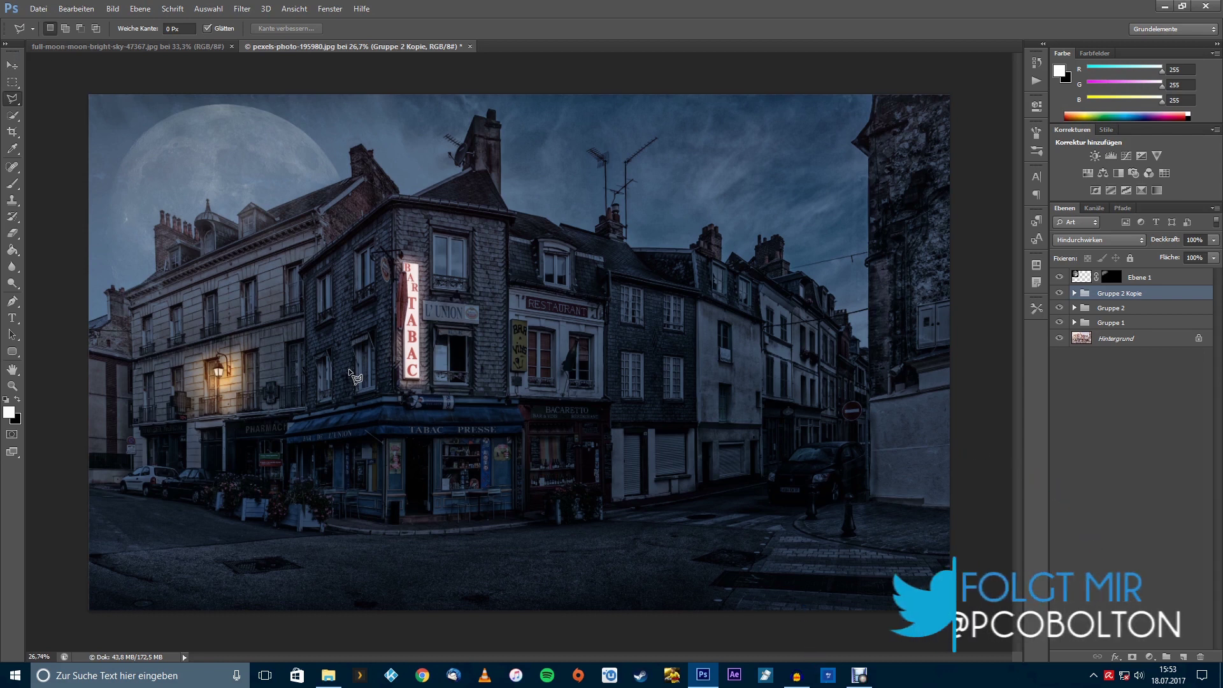